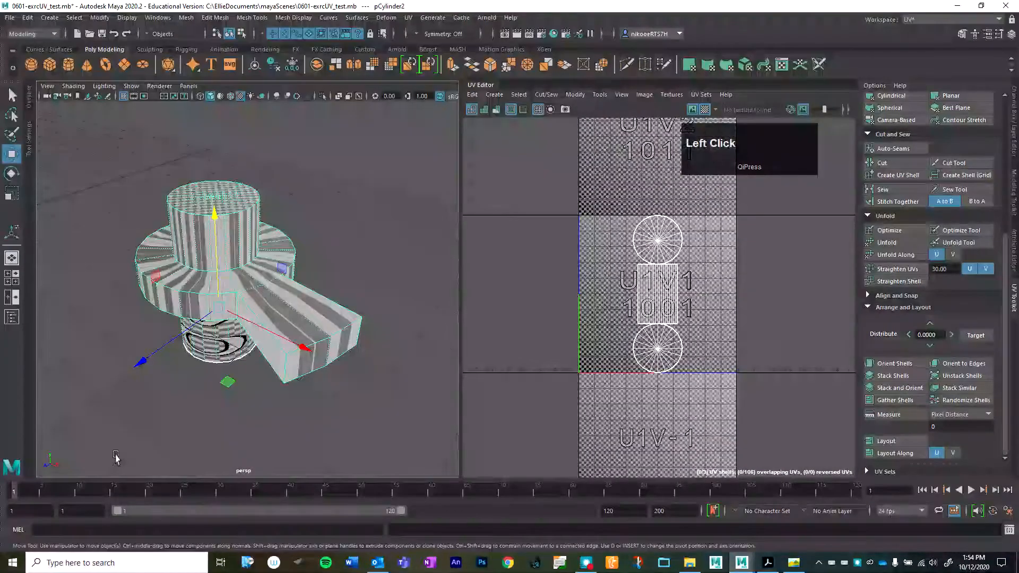
{"action": "scroll", "coordinate": [202, 281], "scroll_direction": "down", "scroll_amount": 3}
{"action": "scroll", "coordinate": [175, 274], "scroll_direction": "up", "scroll_amount": 6}
{"action": "left_click_drag", "start_coordinate": [170, 271], "coordinate": [285, 314], "text": "alt"}
{"action": "scroll", "coordinate": [287, 318], "scroll_direction": "down", "scroll_amount": 2}
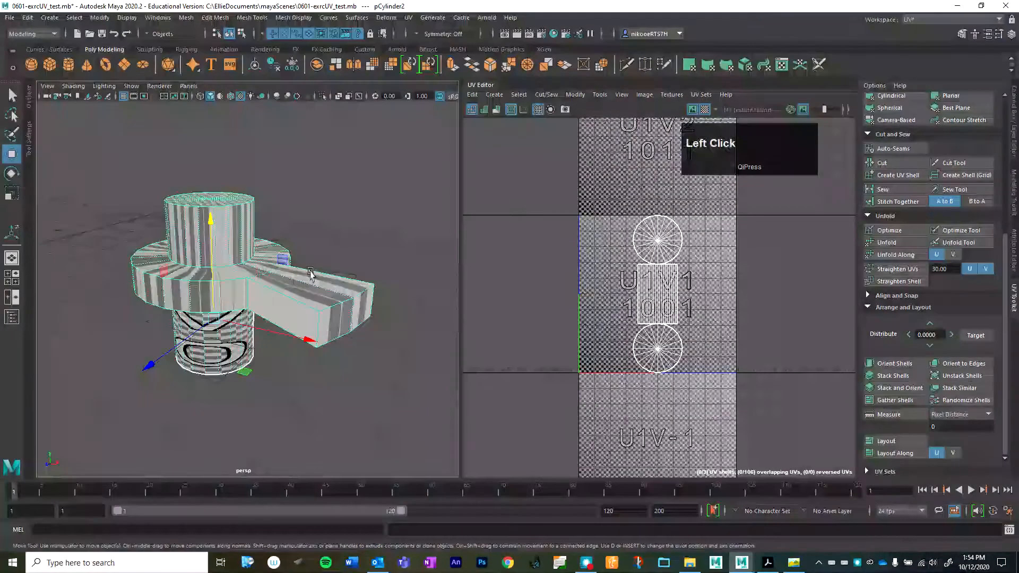
{"action": "scroll", "coordinate": [894, 283], "scroll_direction": "up", "scroll_amount": 5}
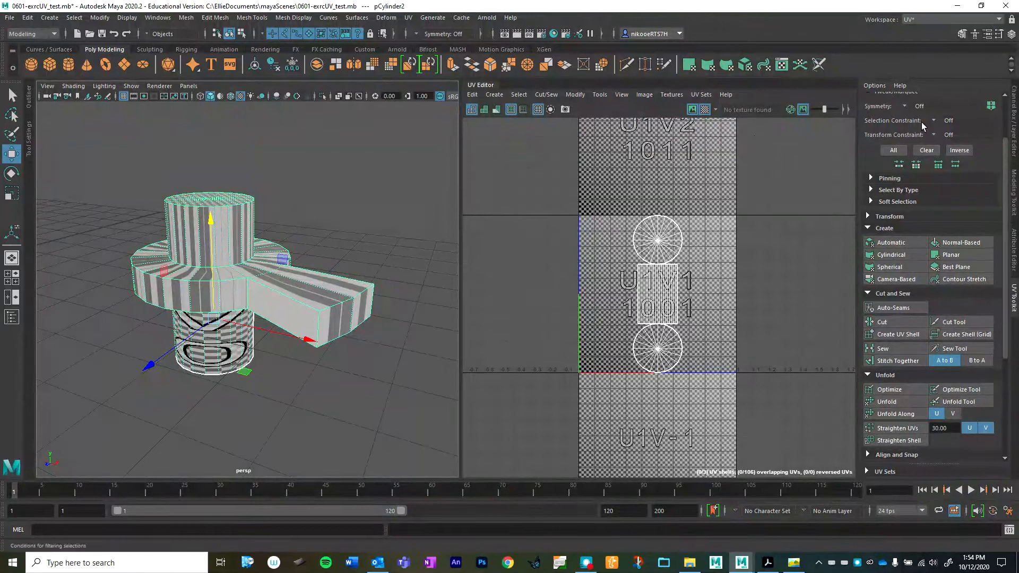
Dim the checker texture slightly and return to the UV Toolkit.
{"action": "left_click", "coordinate": [1014, 106]}
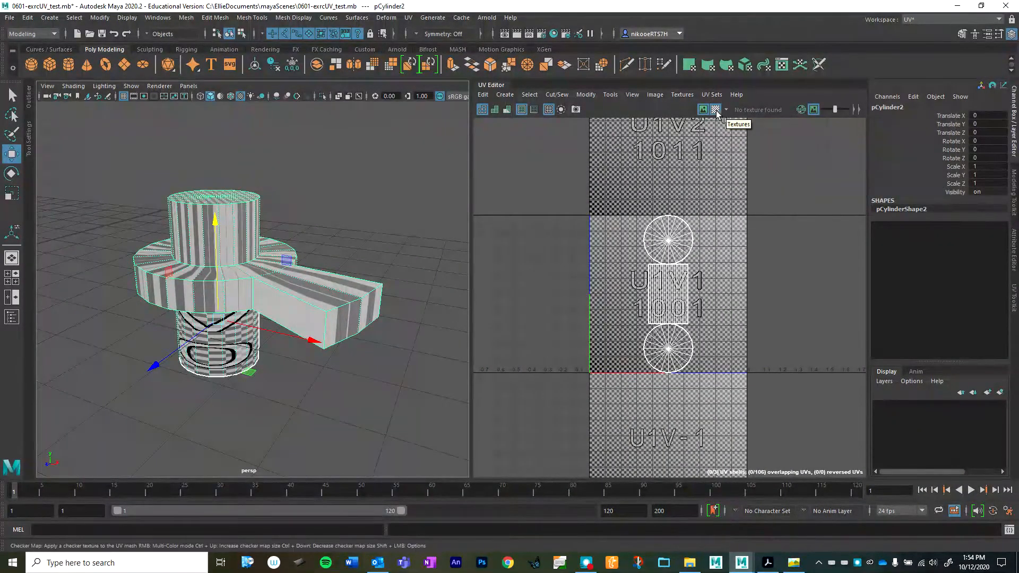
{"action": "mouse_move", "coordinate": [835, 111]}
{"action": "left_mouse_down"}
{"action": "mouse_move", "coordinate": [825, 112]}
{"action": "mouse_move", "coordinate": [842, 115]}
{"action": "left_mouse_up"}
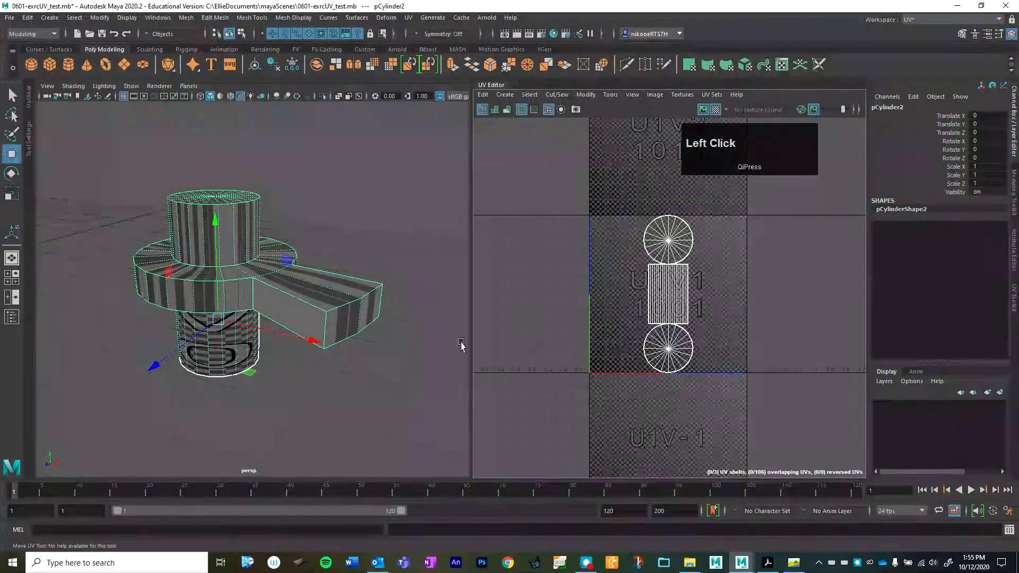
{"action": "left_click", "coordinate": [813, 110]}
{"action": "left_click", "coordinate": [812, 110]}
{"action": "left_click_drag", "start_coordinate": [843, 114], "coordinate": [840, 118]}
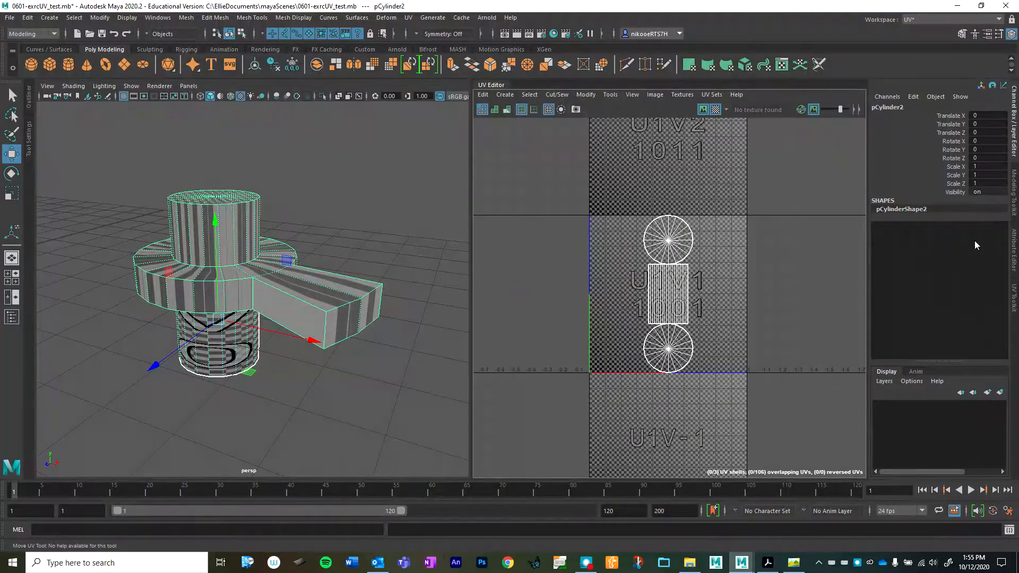
{"action": "left_click", "coordinate": [1012, 300]}
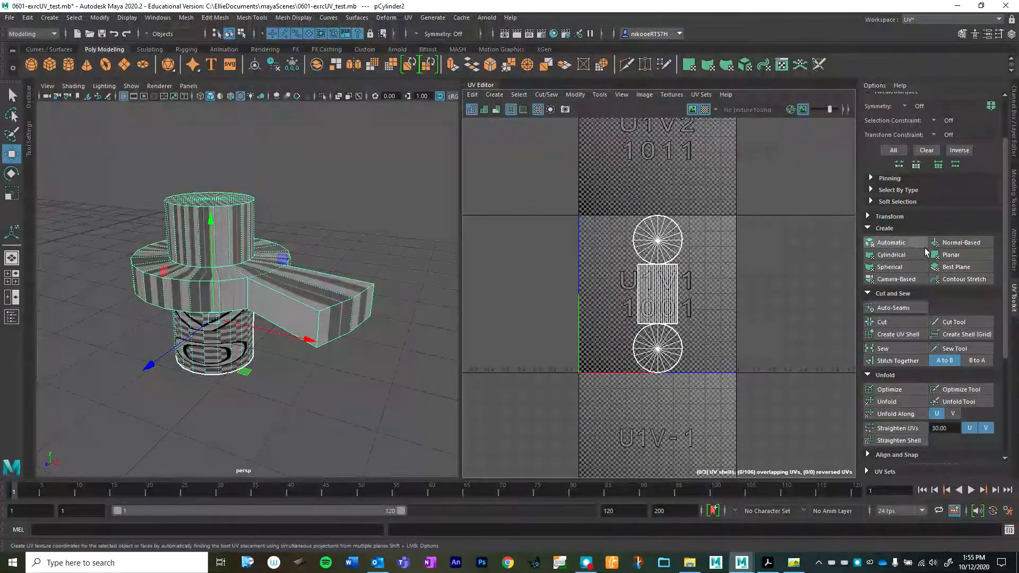
Collapse the Cut and Sew, Unfold, and Arrange and Layout groups in the UV Toolkit.
{"action": "left_click_drag", "start_coordinate": [291, 256], "coordinate": [324, 276], "text": "alt"}
{"action": "right_click_drag", "start_coordinate": [323, 276], "coordinate": [364, 299], "text": "alt"}
{"action": "left_click_drag", "start_coordinate": [364, 300], "coordinate": [363, 311], "text": "alt"}
{"action": "right_click_drag", "start_coordinate": [363, 311], "coordinate": [330, 297], "text": "alt"}
{"action": "left_click_drag", "start_coordinate": [330, 297], "coordinate": [323, 295], "text": "alt"}
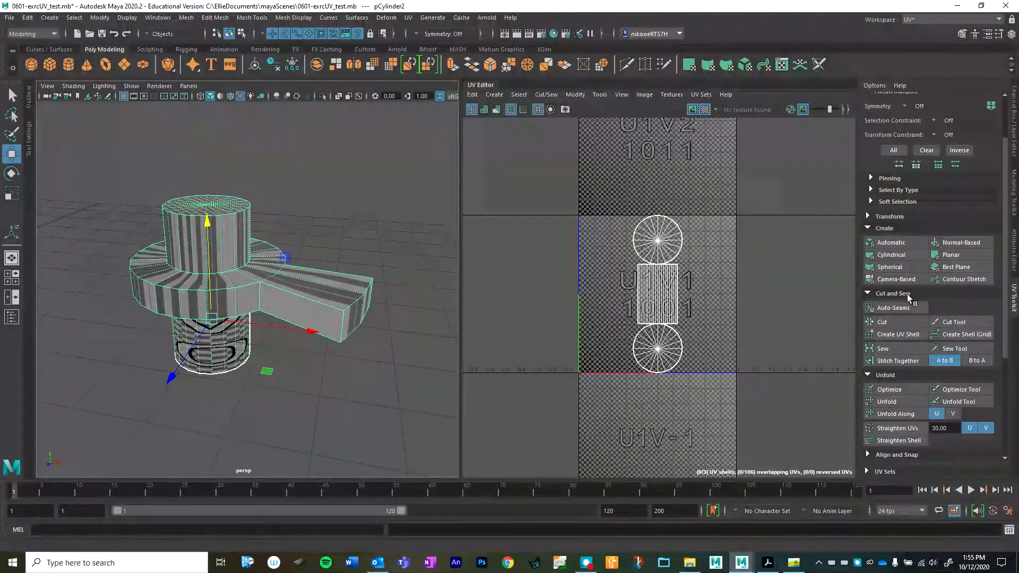
{"action": "left_click", "coordinate": [868, 293]}
{"action": "left_click", "coordinate": [867, 305]}
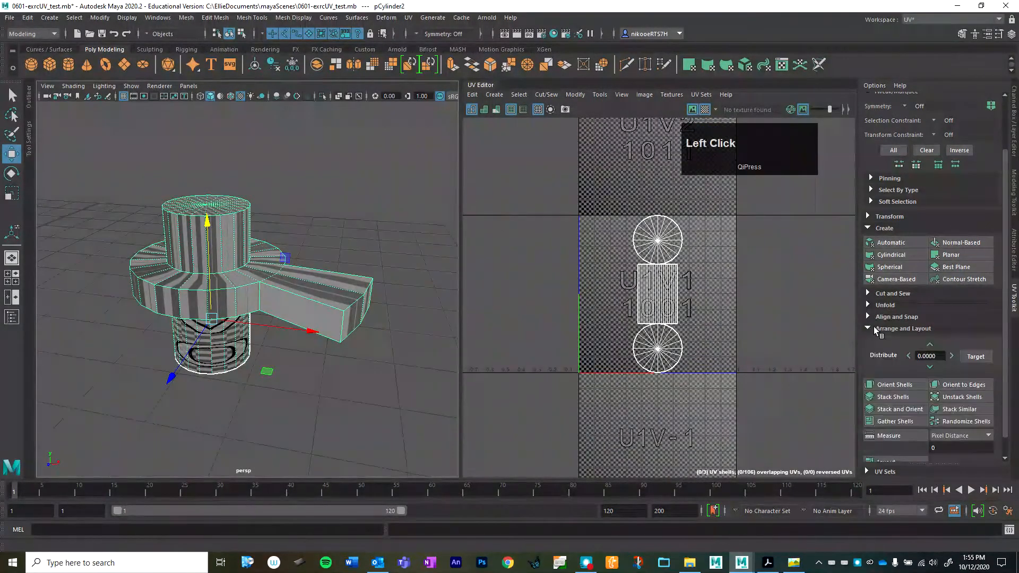
{"action": "left_click", "coordinate": [869, 328]}
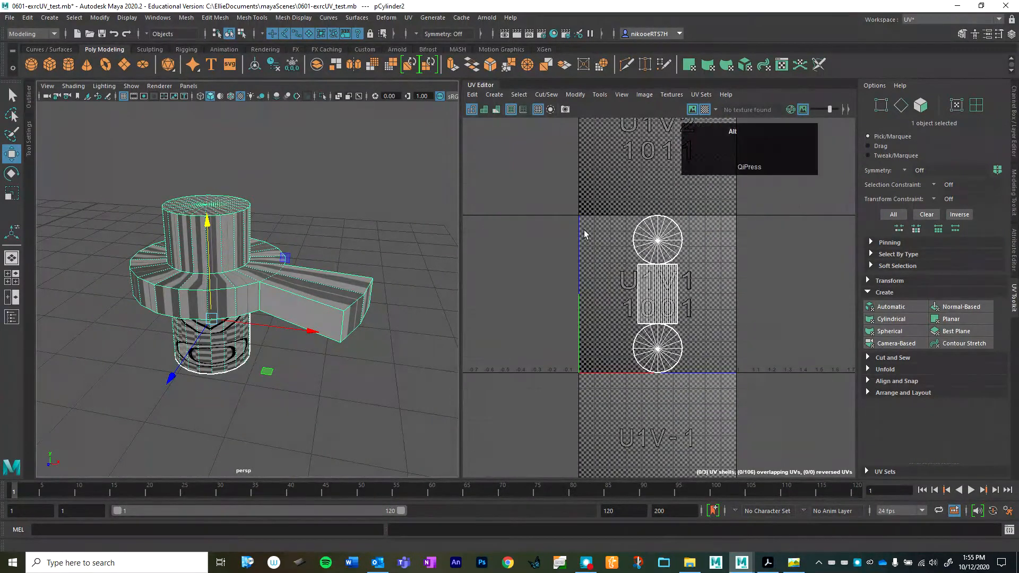
Apply a Camera-Based UV projection to the whole model, then clear the face selection.
{"action": "right_click_drag", "start_coordinate": [585, 233], "coordinate": [676, 294], "text": "alt"}
{"action": "middle_click_drag", "start_coordinate": [675, 295], "coordinate": [630, 308], "text": "alt"}
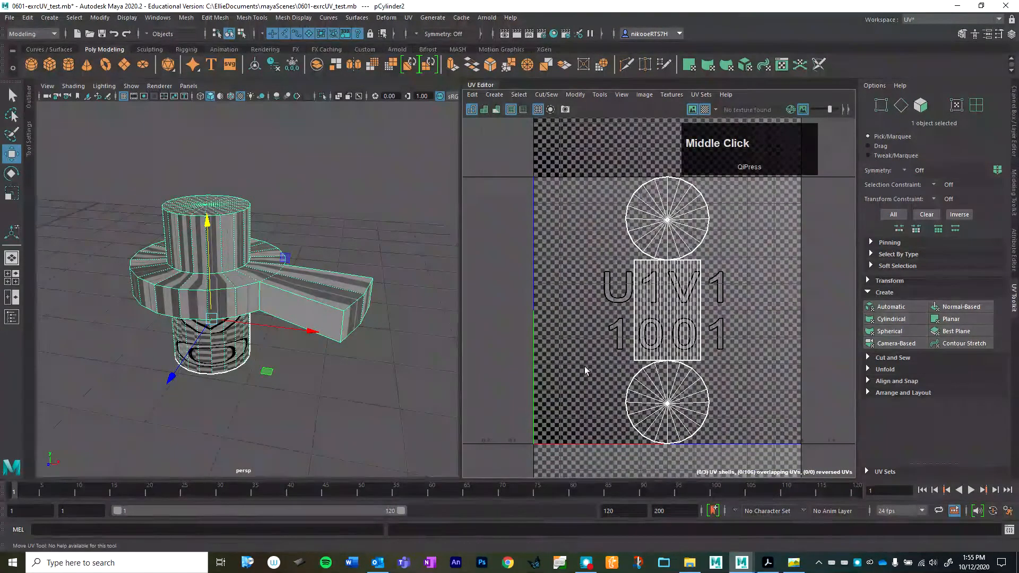
{"action": "left_click", "coordinate": [232, 236]}
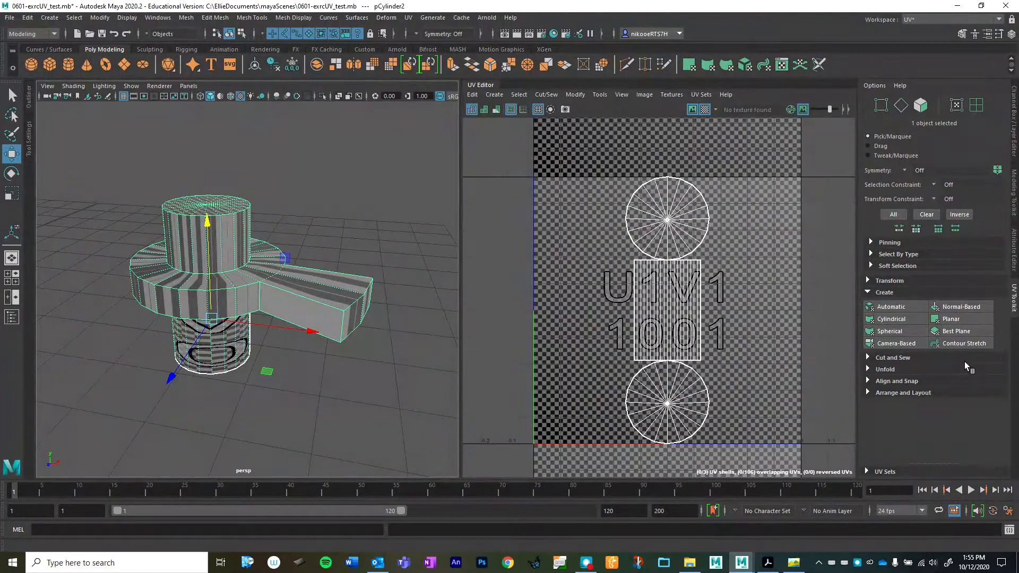
{"action": "left_click", "coordinate": [890, 345]}
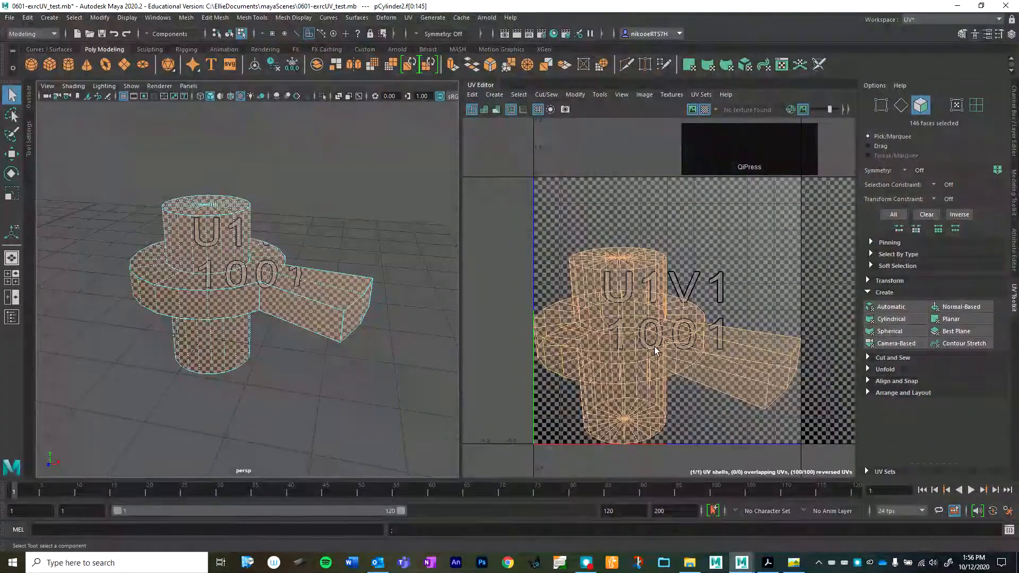
{"action": "scroll", "coordinate": [654, 346], "scroll_direction": "down", "scroll_amount": 2}
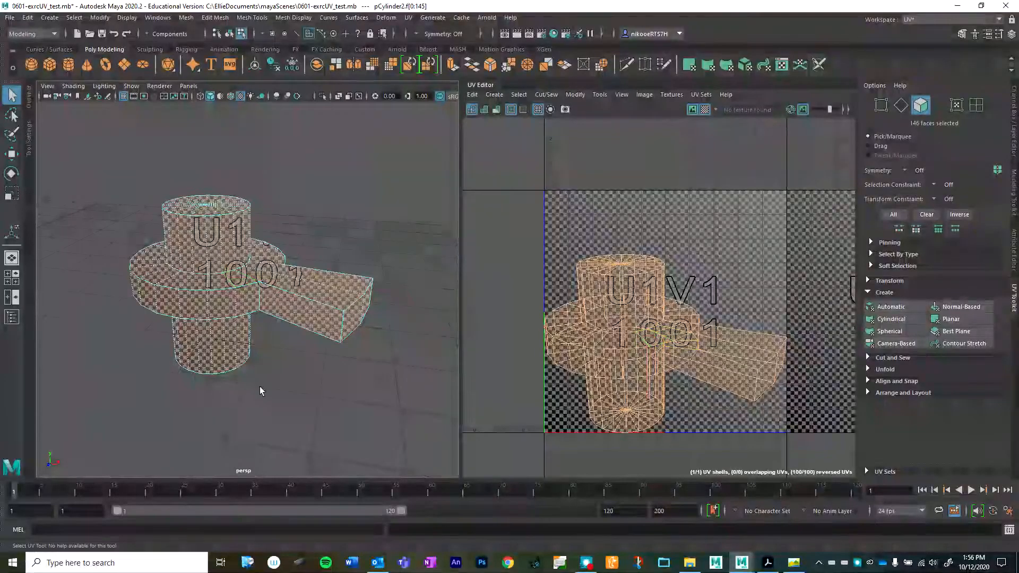
{"action": "left_click", "coordinate": [250, 383]}
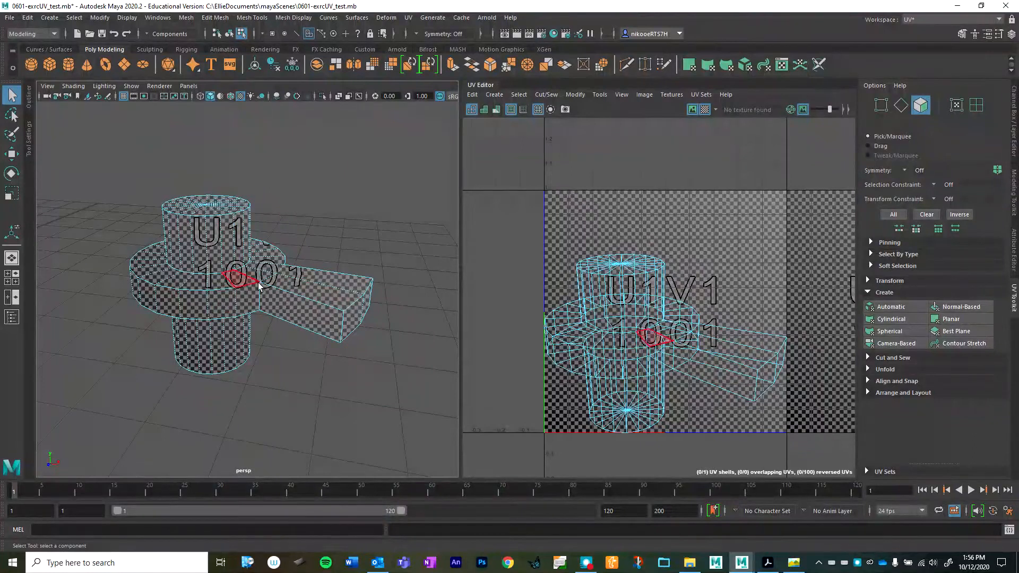
Switch to edge selection and select the edge loop around the top rim of the upper cylinder.
{"action": "left_click_drag", "start_coordinate": [216, 304], "coordinate": [303, 164], "text": "alt"}
{"action": "scroll", "coordinate": [287, 260], "scroll_direction": "up", "scroll_amount": 1}
{"action": "left_click_drag", "start_coordinate": [287, 261], "coordinate": [240, 310], "text": "alt"}
{"action": "left_click_drag", "start_coordinate": [298, 330], "coordinate": [252, 257], "text": "alt"}
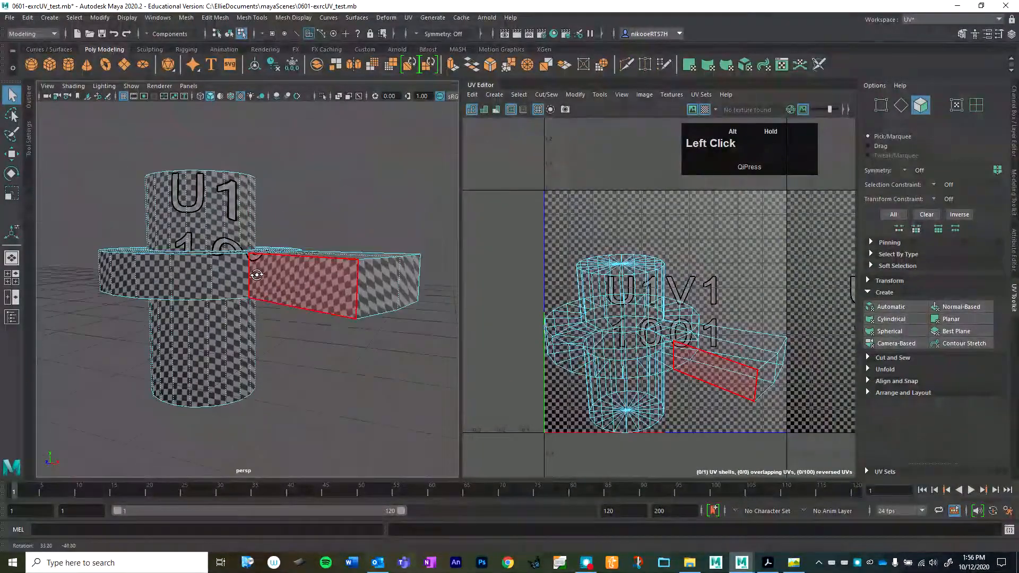
{"action": "scroll", "coordinate": [123, 385], "scroll_direction": "down", "scroll_amount": 1}
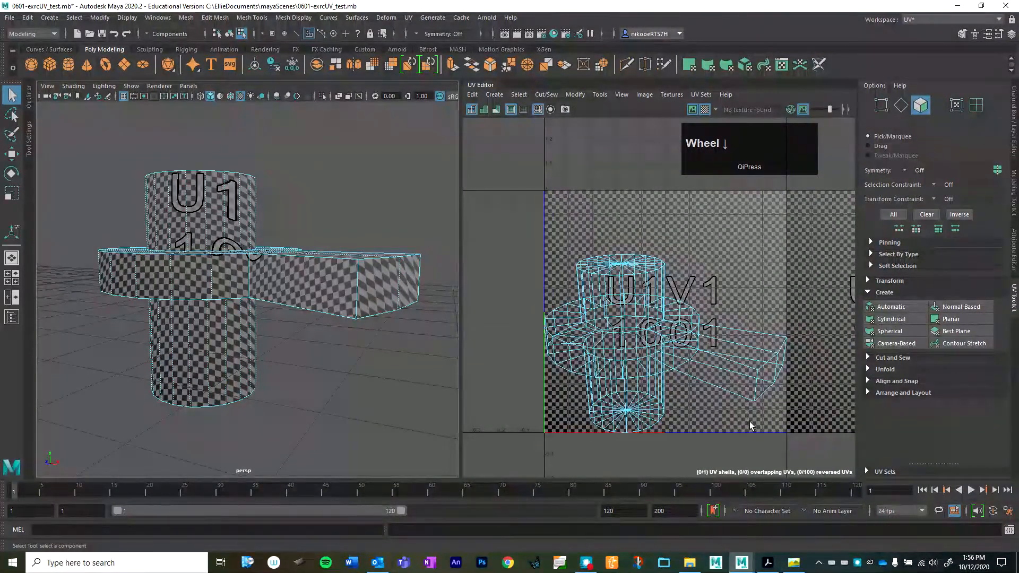
{"action": "left_click_drag", "start_coordinate": [352, 311], "coordinate": [191, 261], "text": "alt"}
{"action": "right_click", "coordinate": [189, 260]}
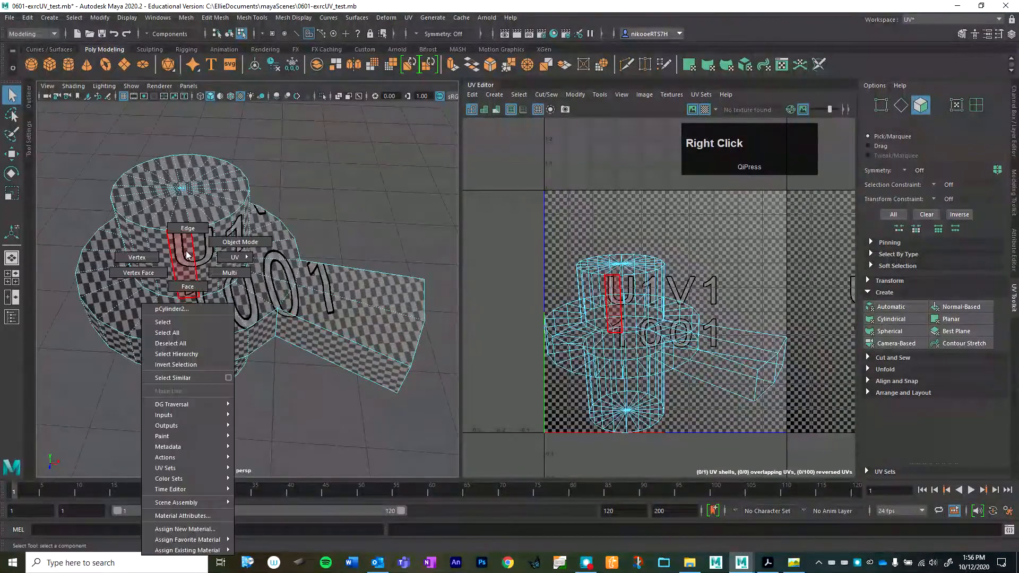
{"action": "right_click_drag", "start_coordinate": [183, 231], "coordinate": [183, 229]}
{"action": "double_click", "coordinate": [178, 228]}
Add the edge loop around the bottom rim of the lower cylinder to the edge selection.
{"action": "middle_click_drag", "start_coordinate": [179, 229], "coordinate": [216, 333], "text": "alt"}
{"action": "left_click_drag", "start_coordinate": [216, 333], "coordinate": [240, 217], "text": "alt"}
{"action": "middle_click_drag", "start_coordinate": [270, 366], "coordinate": [276, 268], "text": "alt"}
{"action": "left_click_drag", "start_coordinate": [276, 268], "coordinate": [292, 300], "text": "alt"}
{"action": "left_click_drag", "start_coordinate": [312, 173], "coordinate": [302, 248], "text": "alt"}
{"action": "middle_click_drag", "start_coordinate": [223, 369], "coordinate": [268, 229], "text": "alt"}
{"action": "right_click_drag", "start_coordinate": [297, 246], "coordinate": [258, 233], "text": "alt"}
{"action": "left_click_drag", "start_coordinate": [258, 233], "coordinate": [274, 256], "text": "alt"}
{"action": "left_click_drag", "start_coordinate": [242, 324], "coordinate": [271, 317], "text": "alt"}
{"action": "scroll", "coordinate": [271, 317], "scroll_direction": "down", "scroll_amount": 2}
{"action": "scroll", "coordinate": [271, 316], "scroll_direction": "up", "scroll_amount": 5}
{"action": "middle_click_drag", "start_coordinate": [271, 317], "coordinate": [269, 355], "text": "alt"}
{"action": "right_click_drag", "start_coordinate": [269, 355], "coordinate": [252, 358], "text": "alt"}
{"action": "left_click_drag", "start_coordinate": [252, 358], "coordinate": [207, 330], "text": "alt"}
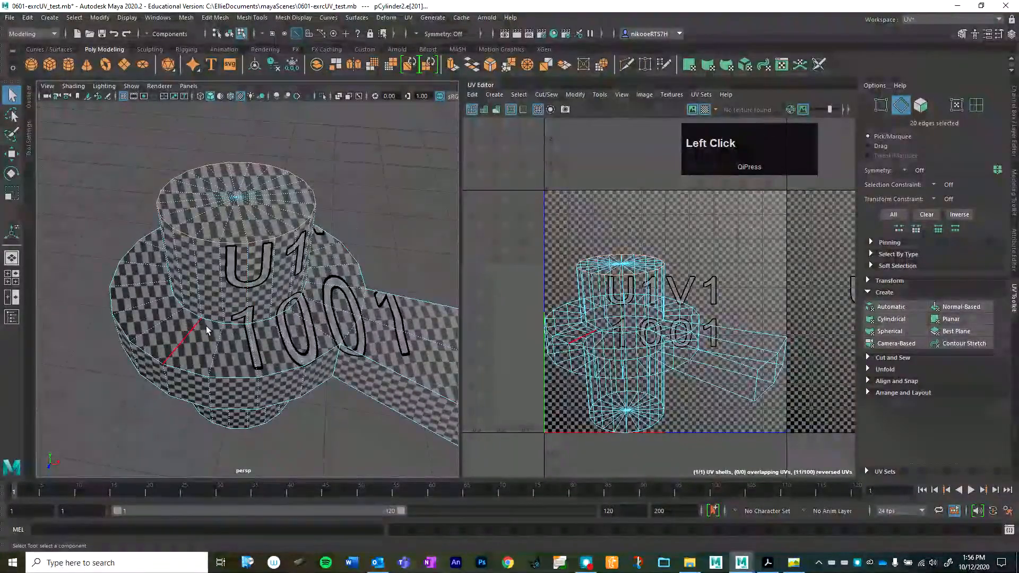
{"action": "left_click_drag", "start_coordinate": [279, 382], "coordinate": [278, 310], "text": "alt"}
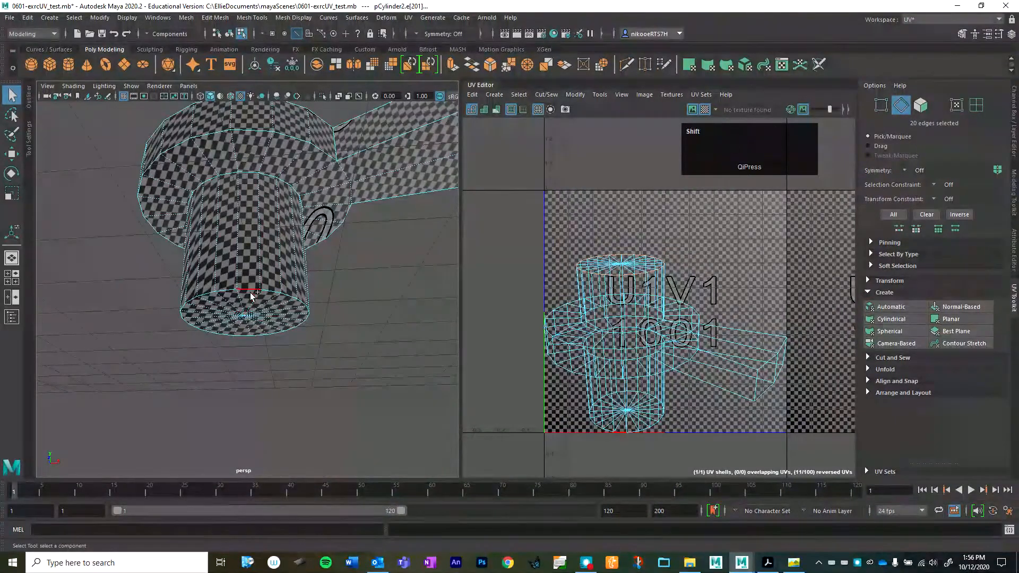
{"action": "left_click_drag", "start_coordinate": [374, 142], "coordinate": [358, 197], "text": "alt"}
{"action": "left_click_drag", "start_coordinate": [222, 240], "coordinate": [194, 237], "text": "alt"}
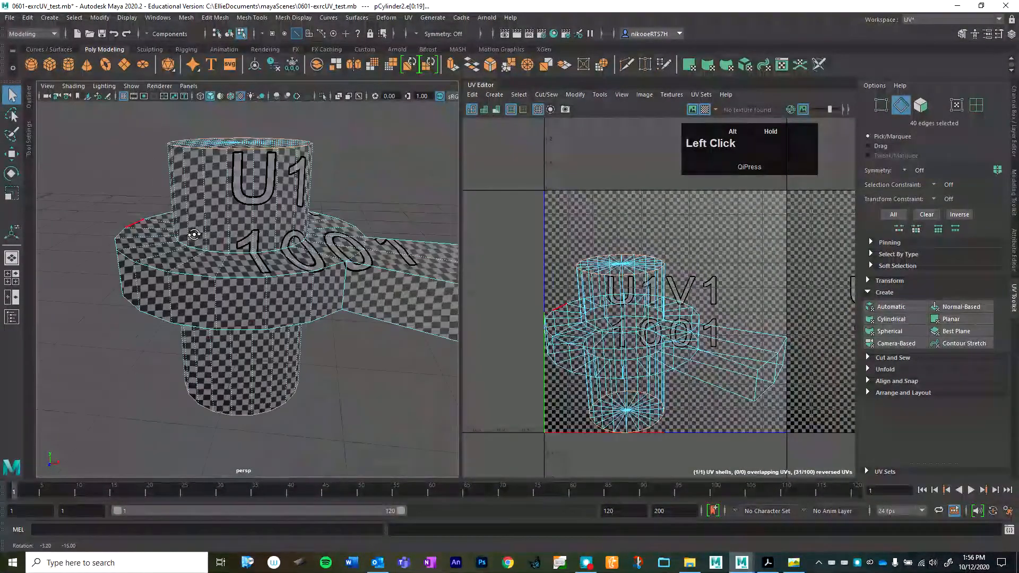
Cut the UVs along the selected top and bottom rim loops and activate the Move tool.
{"action": "left_click", "coordinate": [868, 293]}
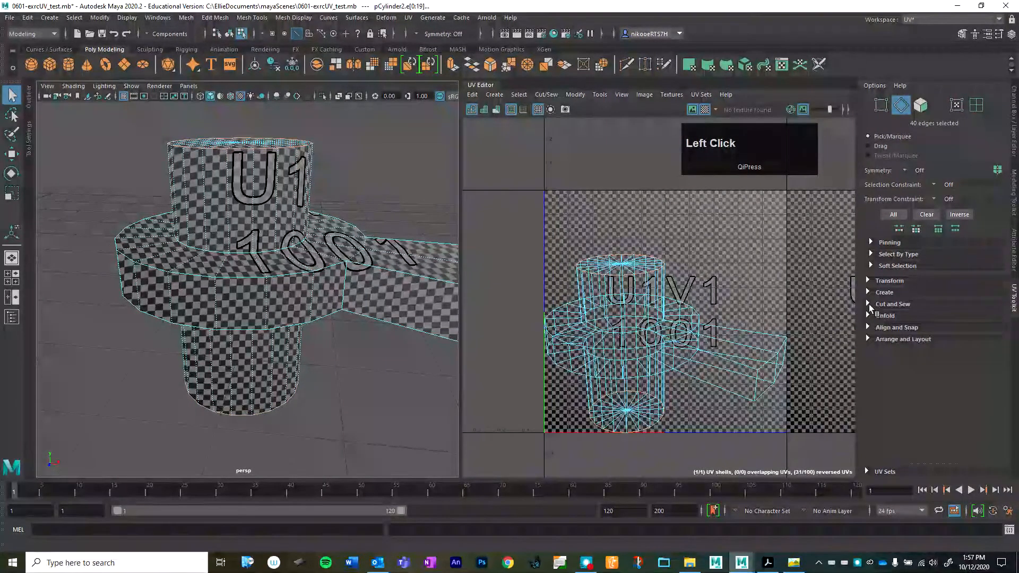
{"action": "left_click", "coordinate": [868, 303]}
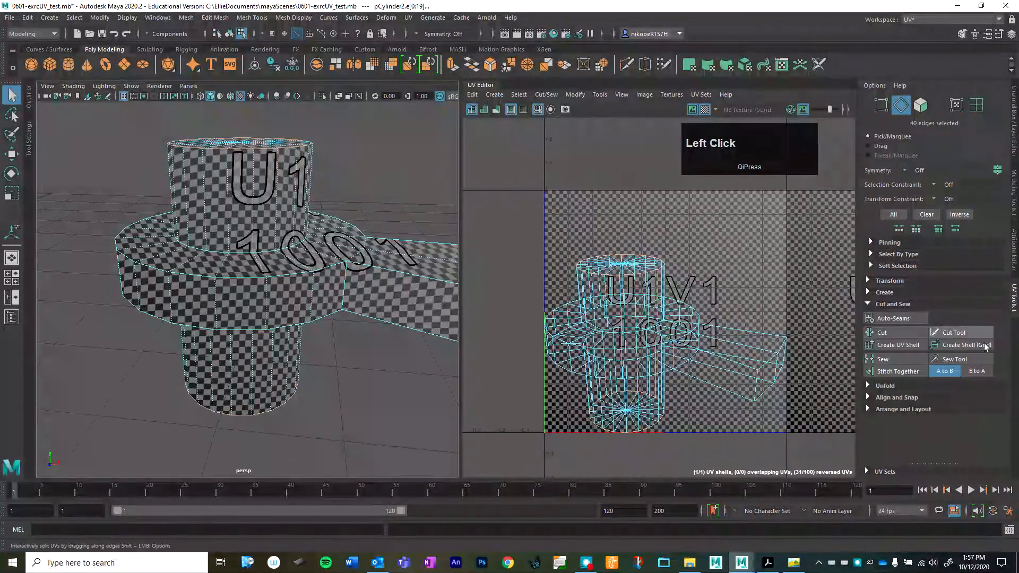
{"action": "left_click", "coordinate": [906, 334]}
{"action": "key", "text": "w"}
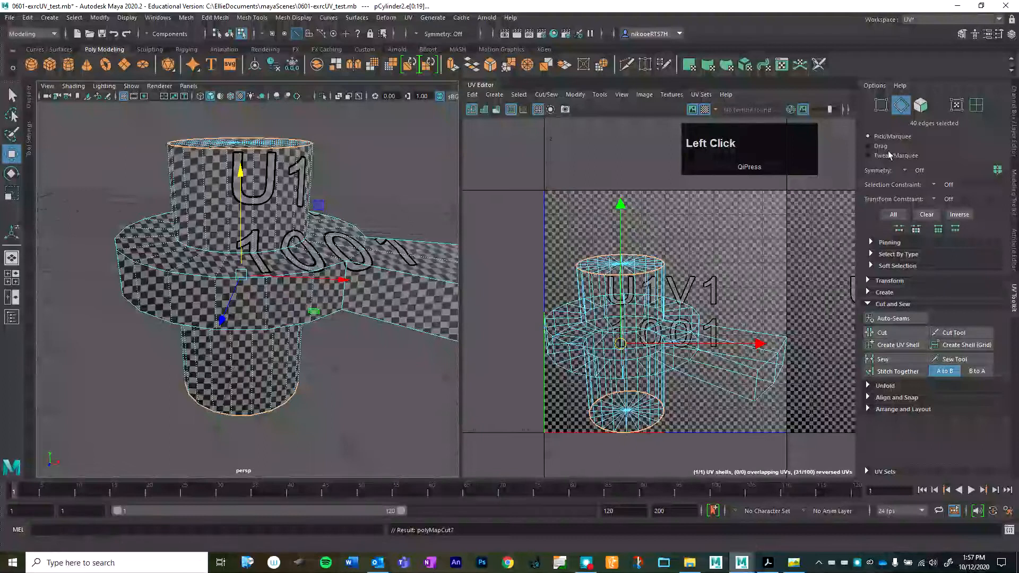
Select the top and bottom cap UV shells in turn and move both above the main UV tile, side by side.
{"action": "left_click", "coordinate": [975, 105]}
{"action": "left_click", "coordinate": [622, 269]}
{"action": "left_click_drag", "start_coordinate": [623, 267], "coordinate": [613, 158]}
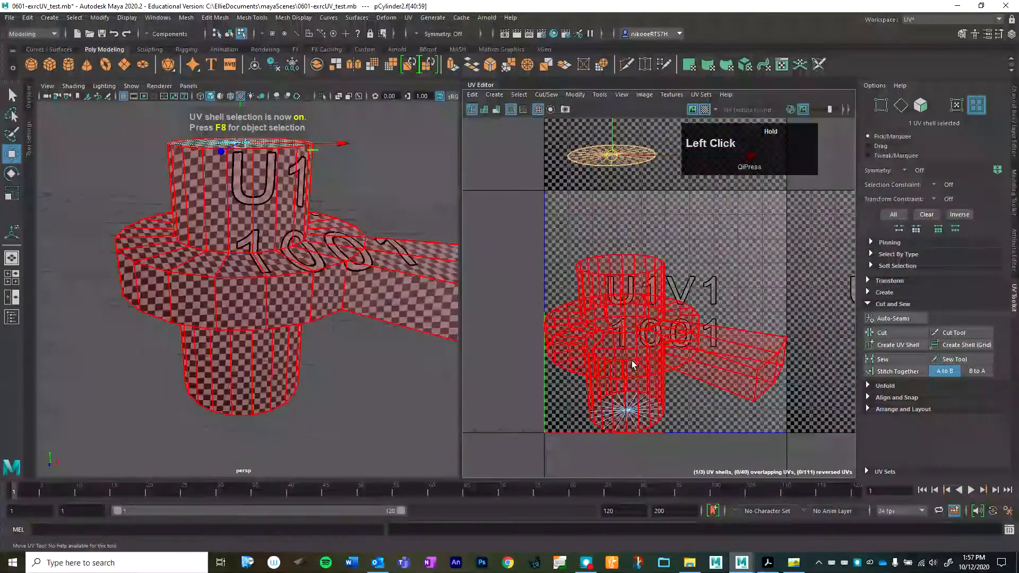
{"action": "left_click", "coordinate": [626, 411]}
{"action": "left_click_drag", "start_coordinate": [626, 411], "coordinate": [811, 32]}
In edge mode, select the edge loops where the upper and lower cylinders meet the wide middle disc.
{"action": "left_click_drag", "start_coordinate": [109, 222], "coordinate": [264, 252], "text": "alt"}
{"action": "scroll", "coordinate": [296, 272], "scroll_direction": "up", "scroll_amount": 1}
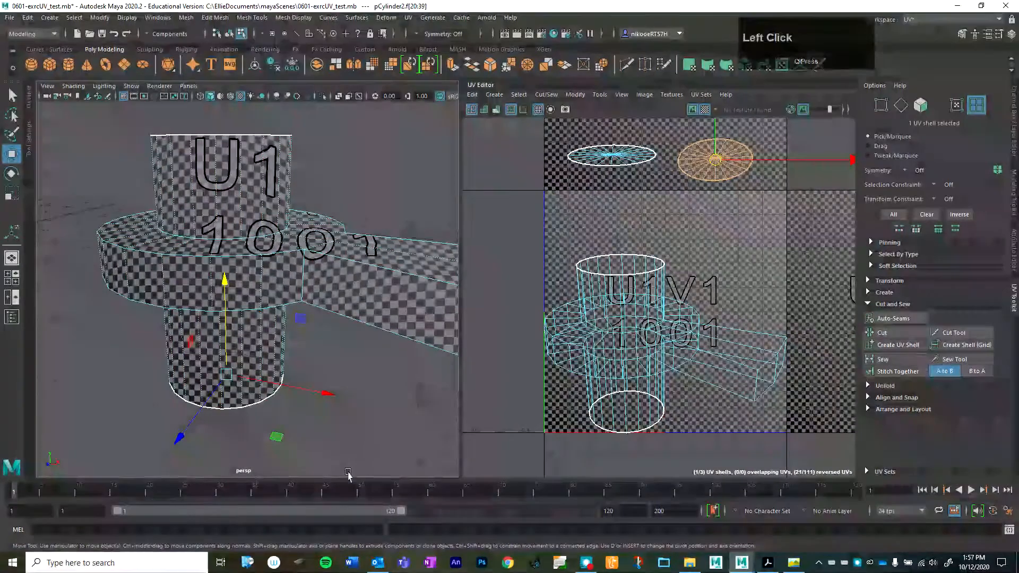
{"action": "left_click_drag", "start_coordinate": [359, 433], "coordinate": [291, 263], "text": "alt"}
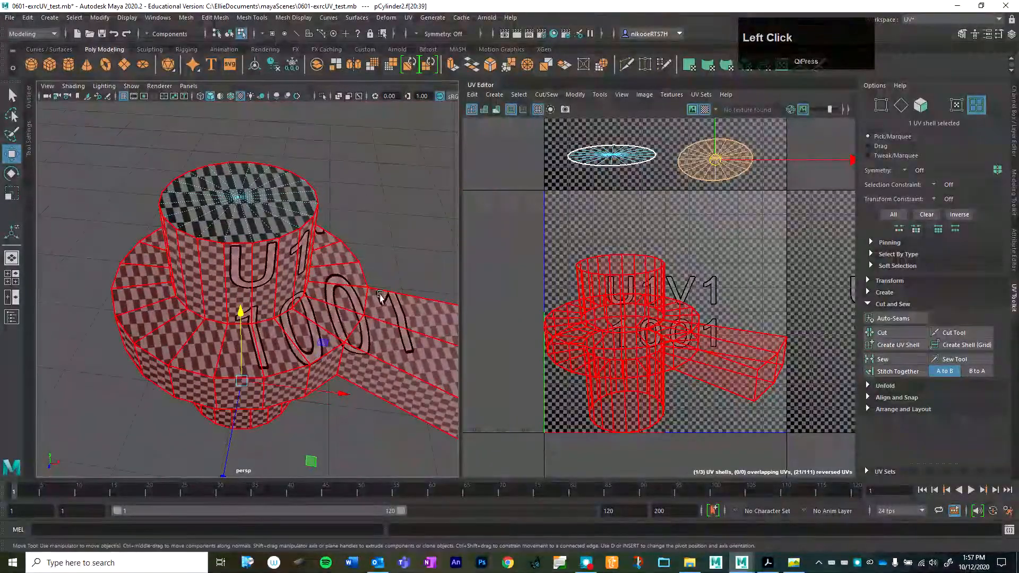
{"action": "left_click", "coordinate": [790, 289]}
{"action": "left_click_drag", "start_coordinate": [370, 273], "coordinate": [222, 265], "text": "alt"}
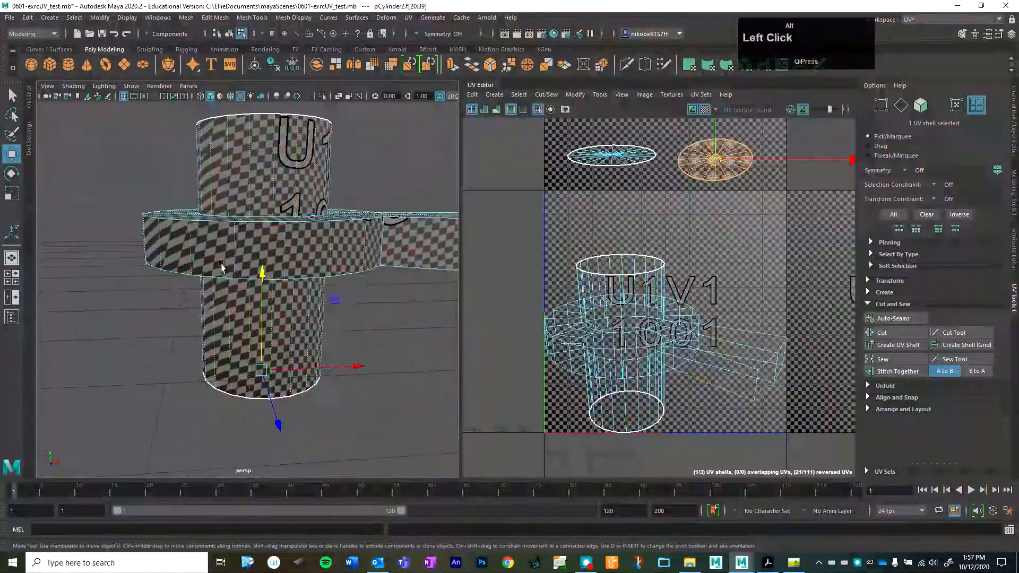
{"action": "right_click", "coordinate": [287, 209]}
{"action": "right_click_drag", "start_coordinate": [269, 179], "coordinate": [271, 177]}
{"action": "left_click_drag", "start_coordinate": [286, 210], "coordinate": [261, 244], "text": "alt"}
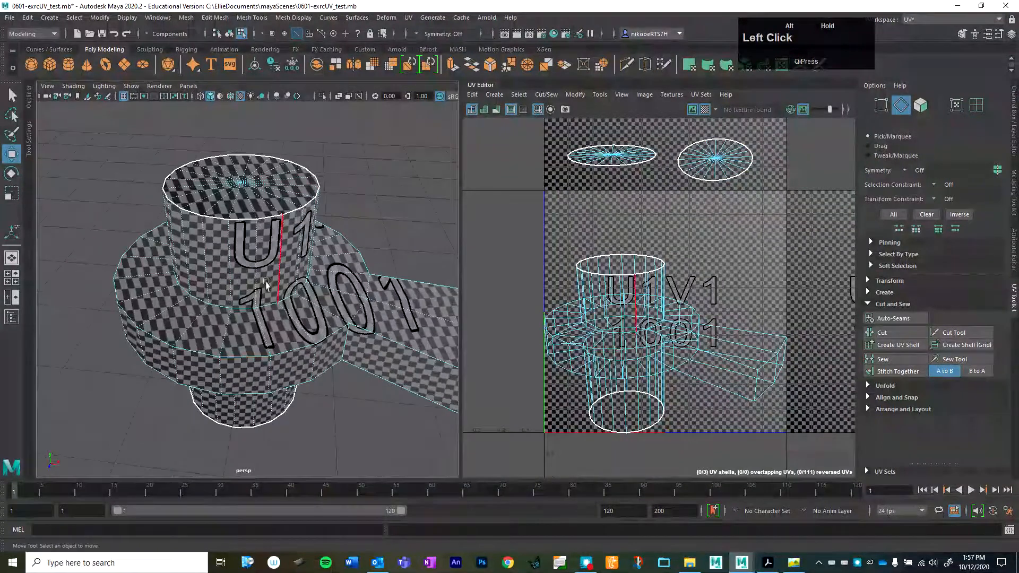
{"action": "double_click", "coordinate": [264, 331]}
{"action": "left_click_drag", "start_coordinate": [269, 303], "coordinate": [380, 318], "text": "alt"}
{"action": "left_click", "coordinate": [308, 206]}
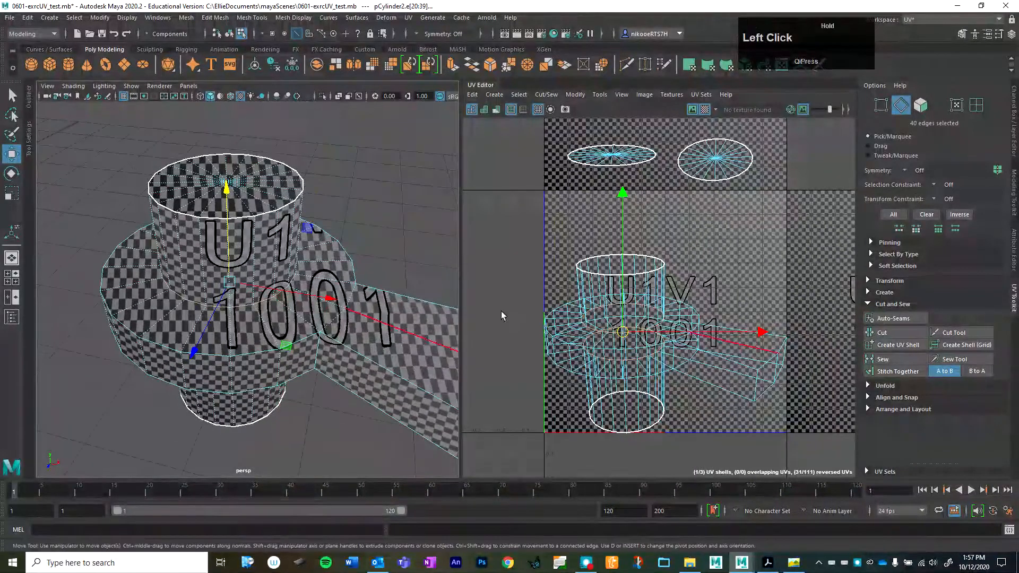
Cut the UVs along the two edge loops joining the cylinders to the middle disc.
{"action": "scroll", "coordinate": [329, 271], "scroll_direction": "down", "scroll_amount": 6}
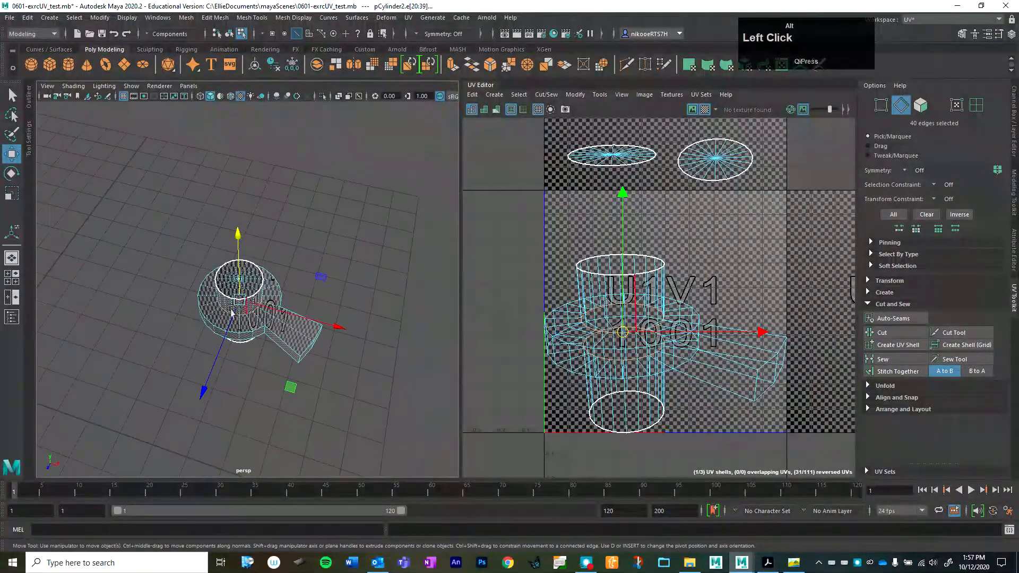
{"action": "scroll", "coordinate": [276, 321], "scroll_direction": "down", "scroll_amount": 3}
{"action": "scroll", "coordinate": [299, 320], "scroll_direction": "up", "scroll_amount": 5}
{"action": "left_click_drag", "start_coordinate": [298, 324], "coordinate": [323, 280], "text": "alt"}
{"action": "scroll", "coordinate": [322, 279], "scroll_direction": "up", "scroll_amount": 7}
{"action": "middle_click_drag", "start_coordinate": [322, 255], "coordinate": [285, 277], "text": "alt"}
{"action": "mouse_move", "coordinate": [285, 277]}
{"action": "left_mouse_down", "text": "alt"}
{"action": "mouse_move", "coordinate": [259, 250]}
{"action": "mouse_move", "coordinate": [283, 292]}
{"action": "left_mouse_up", "text": "alt"}
{"action": "right_click_drag", "start_coordinate": [284, 292], "coordinate": [268, 277], "text": "alt"}
{"action": "mouse_move", "coordinate": [268, 277]}
{"action": "left_mouse_down", "text": "alt"}
{"action": "mouse_move", "coordinate": [265, 322]}
{"action": "mouse_move", "coordinate": [278, 280]}
{"action": "left_mouse_up", "text": "alt"}
{"action": "left_click_drag", "start_coordinate": [245, 208], "coordinate": [257, 348], "text": "alt"}
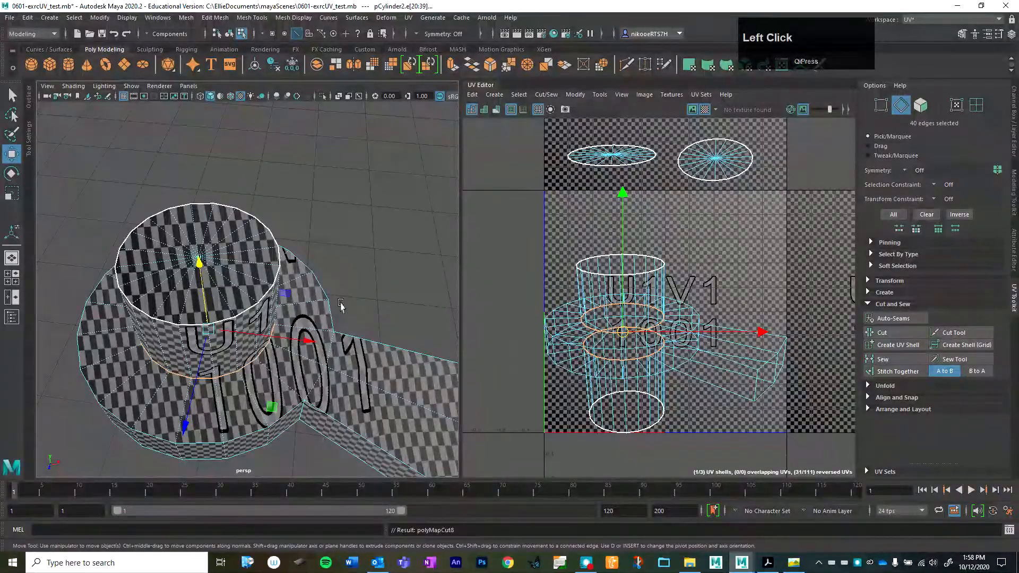
In UV shell mode, move the upper and lower cylinder side shells above the disc shell, then select the upper one.
{"action": "left_click", "coordinate": [980, 106]}
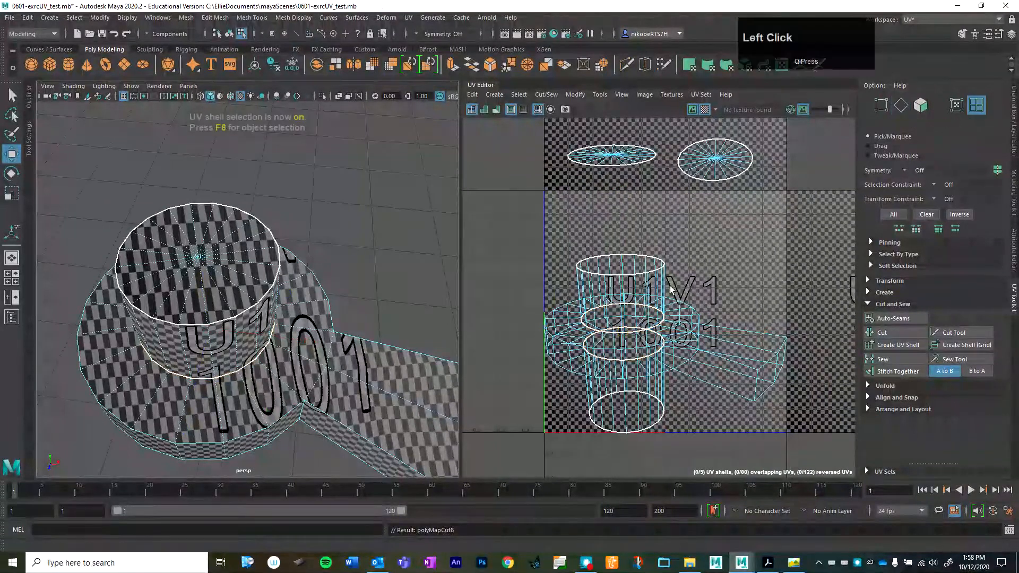
{"action": "left_click", "coordinate": [642, 281]}
{"action": "left_click_drag", "start_coordinate": [620, 292], "coordinate": [582, 233]}
{"action": "left_click", "coordinate": [625, 387]}
{"action": "left_click_drag", "start_coordinate": [625, 387], "coordinate": [746, 234]}
{"action": "left_click_drag", "start_coordinate": [339, 319], "coordinate": [366, 207], "text": "alt"}
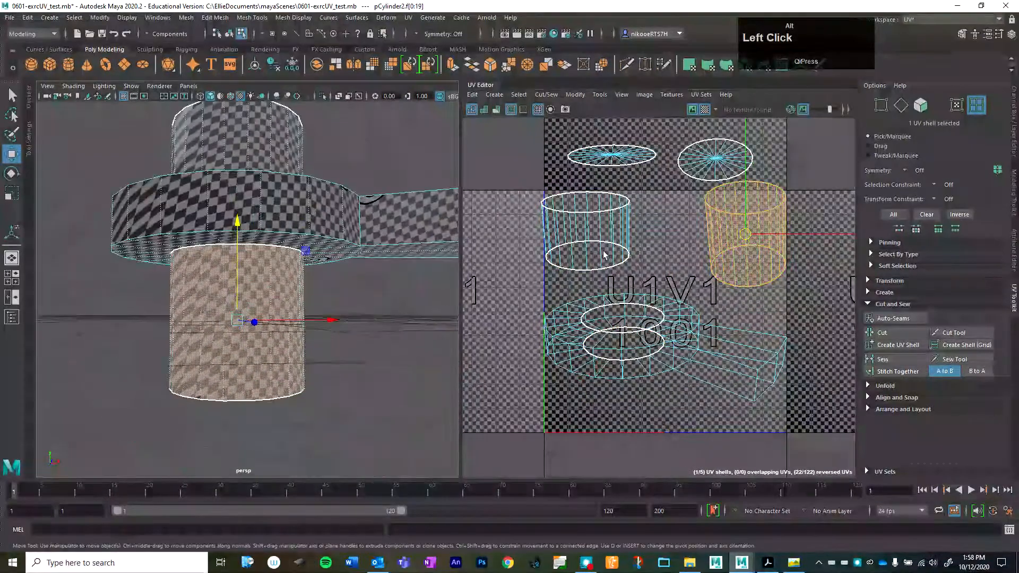
{"action": "left_click", "coordinate": [584, 214]}
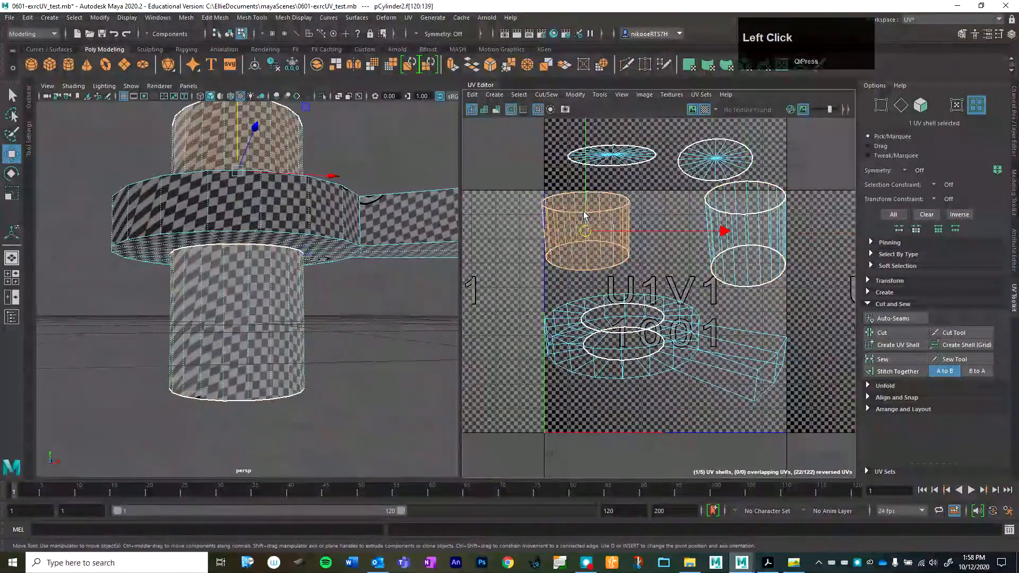
{"action": "left_click", "coordinate": [976, 106]}
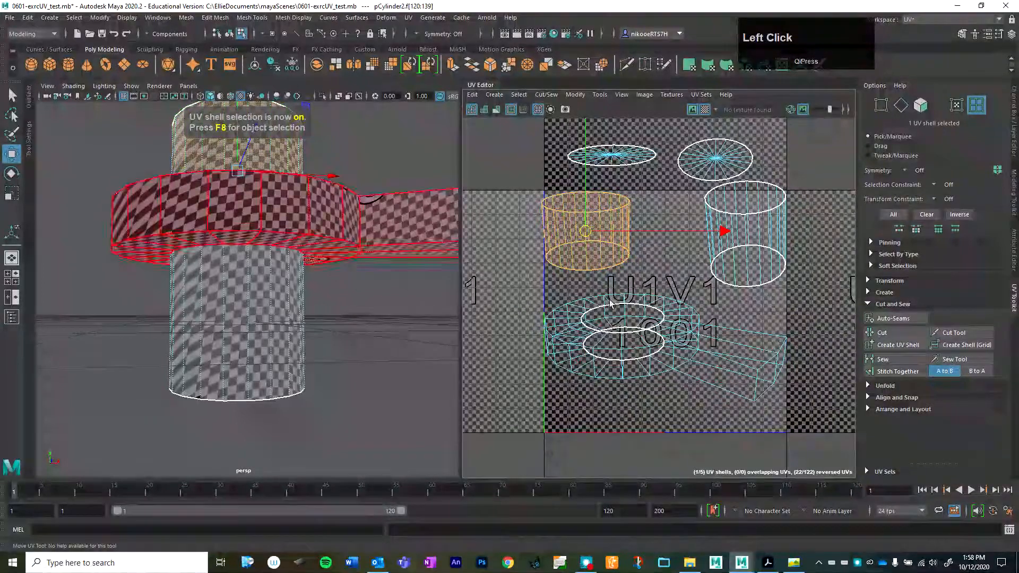
Select the two cylinder shells and the disc shell in turn to check which part of the model each one covers.
{"action": "left_click", "coordinate": [667, 265]}
{"action": "left_click", "coordinate": [621, 237]}
{"action": "left_click_drag", "start_coordinate": [254, 281], "coordinate": [242, 313], "text": "alt"}
{"action": "left_click", "coordinate": [268, 354]}
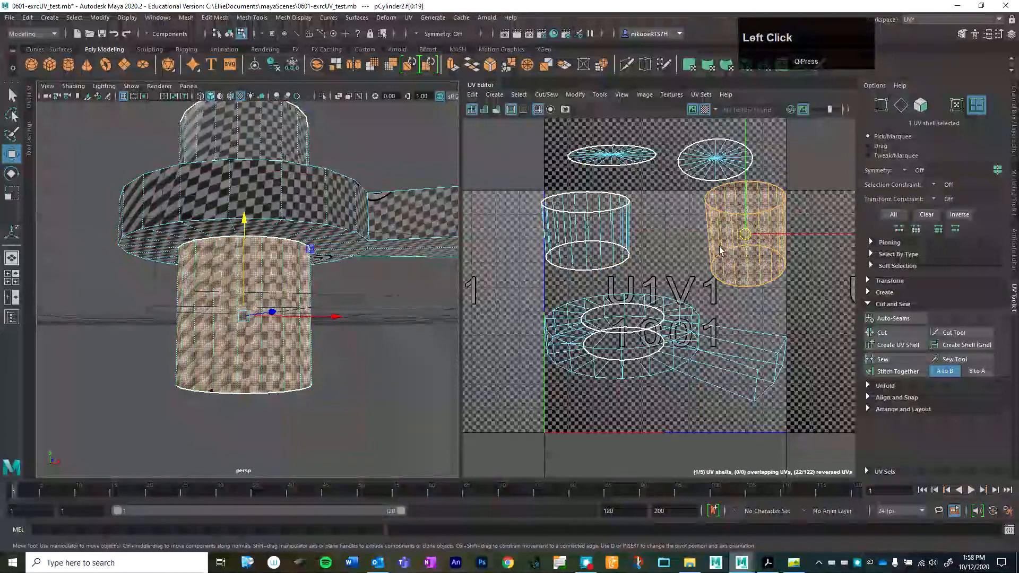
{"action": "left_click", "coordinate": [685, 329]}
{"action": "scroll", "coordinate": [297, 254], "scroll_direction": "down", "scroll_amount": 3}
{"action": "left_click_drag", "start_coordinate": [297, 255], "coordinate": [265, 280], "text": "alt"}
{"action": "scroll", "coordinate": [676, 286], "scroll_direction": "up", "scroll_amount": 1}
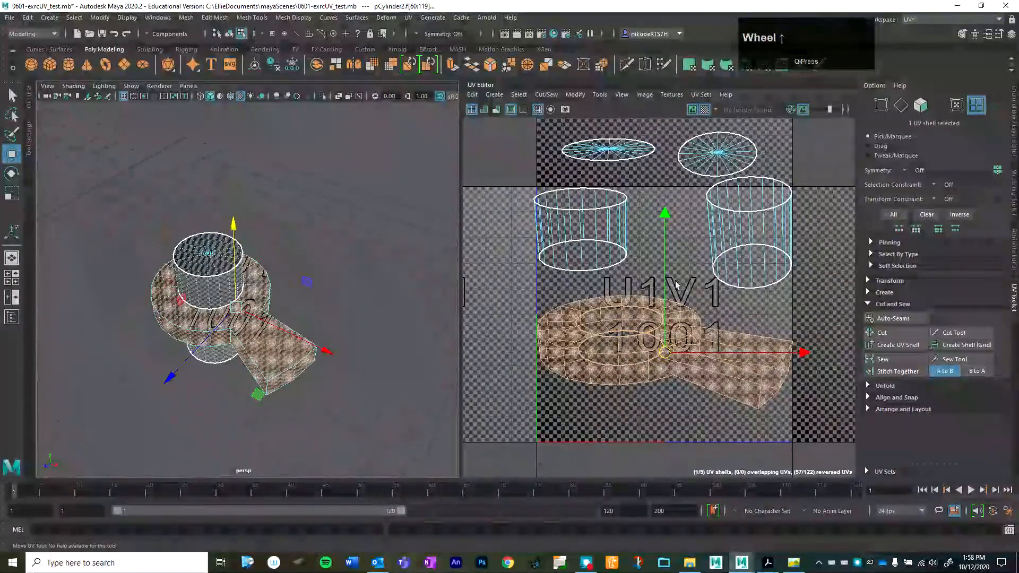
Move the upper and lower cylinder side shells up into the U1V2 tile, above the two cap shells.
{"action": "left_click_drag", "start_coordinate": [589, 237], "coordinate": [566, 130], "text": "alt"}
{"action": "left_click", "coordinate": [549, 313]}
{"action": "scroll", "coordinate": [644, 251], "scroll_direction": "down", "scroll_amount": 1}
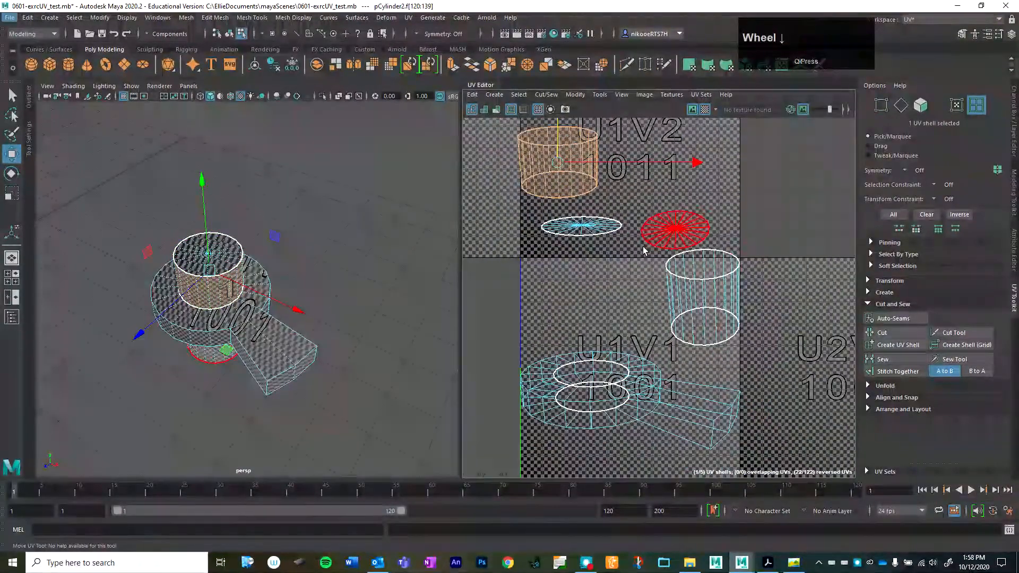
{"action": "left_click", "coordinate": [711, 337]}
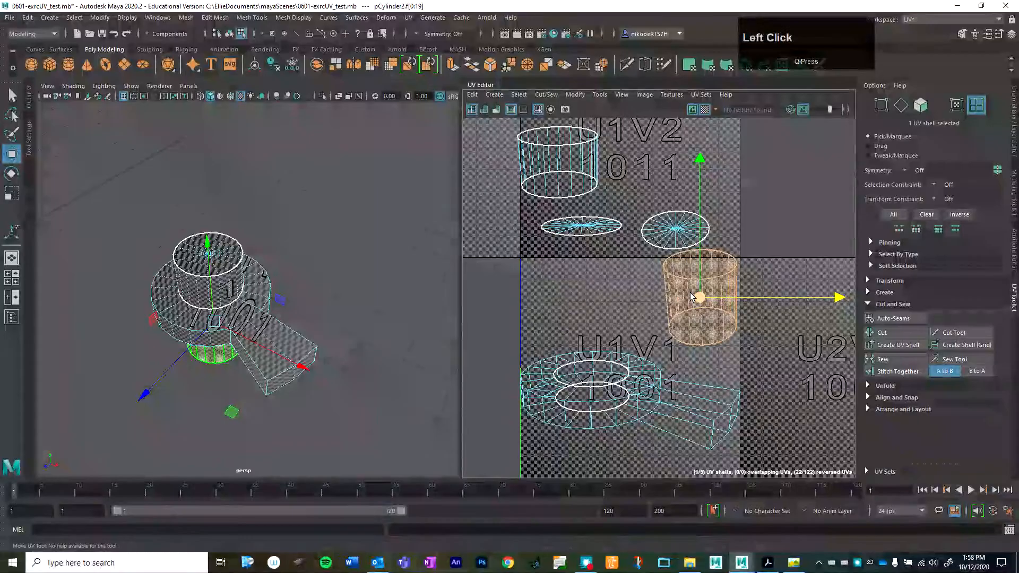
{"action": "left_click_drag", "start_coordinate": [701, 298], "coordinate": [703, 133]}
Examine the disc and its side arm on the model from above, the side and below to find where seams belong.
{"action": "scroll", "coordinate": [207, 282], "scroll_direction": "up", "scroll_amount": 3}
{"action": "mouse_move", "coordinate": [206, 283]}
{"action": "left_mouse_down", "text": "alt"}
{"action": "mouse_move", "coordinate": [255, 262]}
{"action": "mouse_move", "coordinate": [245, 239]}
{"action": "mouse_move", "coordinate": [240, 274]}
{"action": "mouse_move", "coordinate": [193, 254]}
{"action": "mouse_move", "coordinate": [263, 217]}
{"action": "mouse_move", "coordinate": [198, 238]}
{"action": "mouse_move", "coordinate": [204, 286]}
{"action": "left_mouse_up", "text": "alt"}
{"action": "middle_click_drag", "start_coordinate": [175, 281], "coordinate": [209, 240], "text": "alt"}
{"action": "left_click_drag", "start_coordinate": [185, 231], "coordinate": [213, 206], "text": "alt"}
{"action": "scroll", "coordinate": [297, 257], "scroll_direction": "down", "scroll_amount": 4}
{"action": "scroll", "coordinate": [297, 257], "scroll_direction": "up", "scroll_amount": 6}
{"action": "middle_click_drag", "start_coordinate": [298, 257], "coordinate": [269, 259], "text": "alt"}
{"action": "right_click_drag", "start_coordinate": [297, 265], "coordinate": [274, 276], "text": "alt"}
{"action": "mouse_move", "coordinate": [259, 274]}
{"action": "left_mouse_down", "text": "alt"}
{"action": "mouse_move", "coordinate": [279, 250]}
{"action": "mouse_move", "coordinate": [268, 233]}
{"action": "mouse_move", "coordinate": [269, 260]}
{"action": "mouse_move", "coordinate": [253, 272]}
{"action": "left_mouse_up", "text": "alt"}
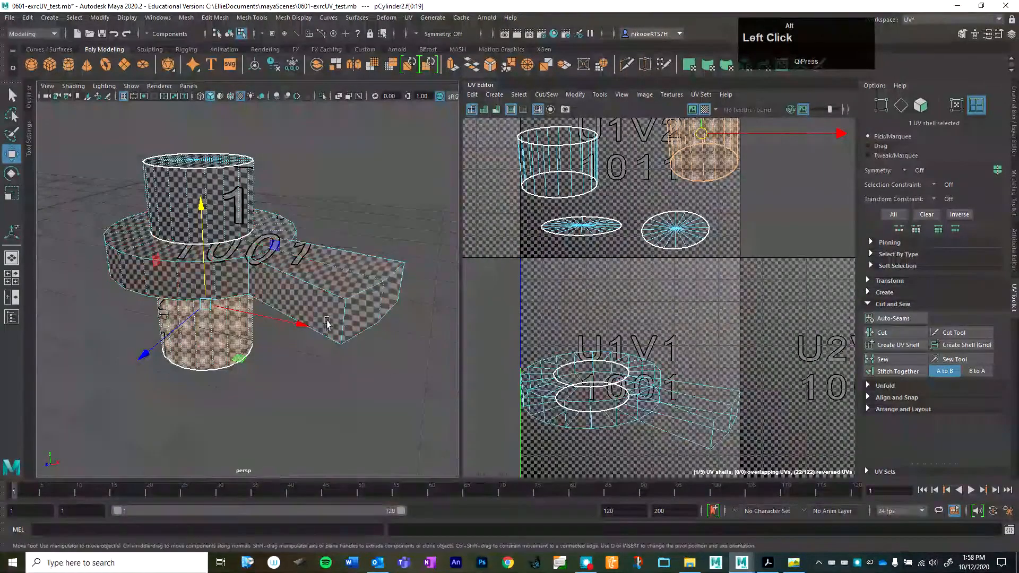
{"action": "left_click_drag", "start_coordinate": [292, 265], "coordinate": [304, 250], "text": "alt"}
{"action": "left_click_drag", "start_coordinate": [310, 321], "coordinate": [309, 347], "text": "alt"}
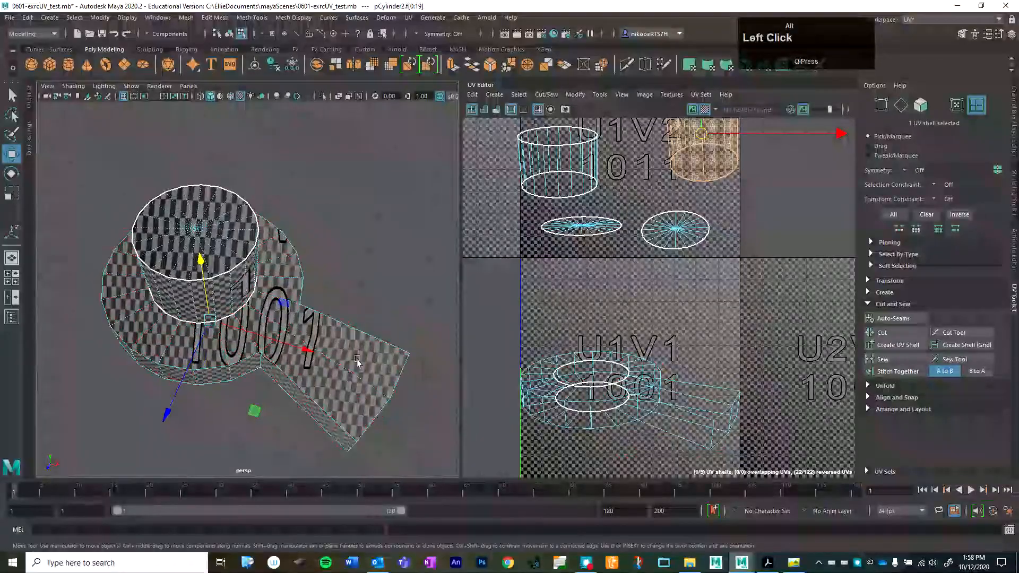
{"action": "left_click_drag", "start_coordinate": [147, 333], "coordinate": [163, 295], "text": "alt"}
{"action": "scroll", "coordinate": [162, 312], "scroll_direction": "up", "scroll_amount": 3}
{"action": "right_click_drag", "start_coordinate": [273, 315], "coordinate": [186, 281], "text": "alt"}
{"action": "left_click_drag", "start_coordinate": [187, 300], "coordinate": [226, 238], "text": "alt"}
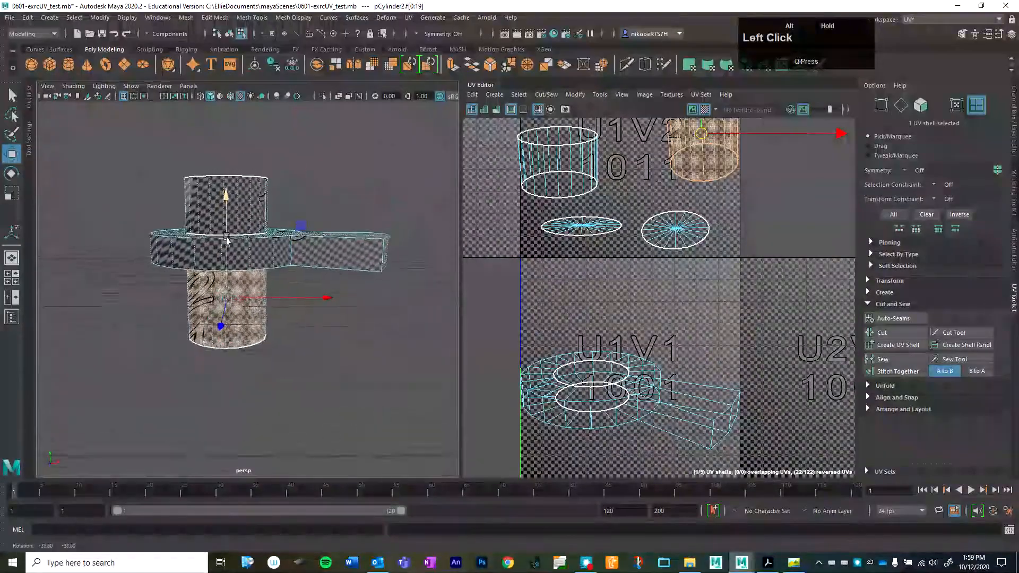
{"action": "scroll", "coordinate": [305, 273], "scroll_direction": "up", "scroll_amount": 1}
{"action": "right_click_drag", "start_coordinate": [305, 273], "coordinate": [305, 293], "text": "alt"}
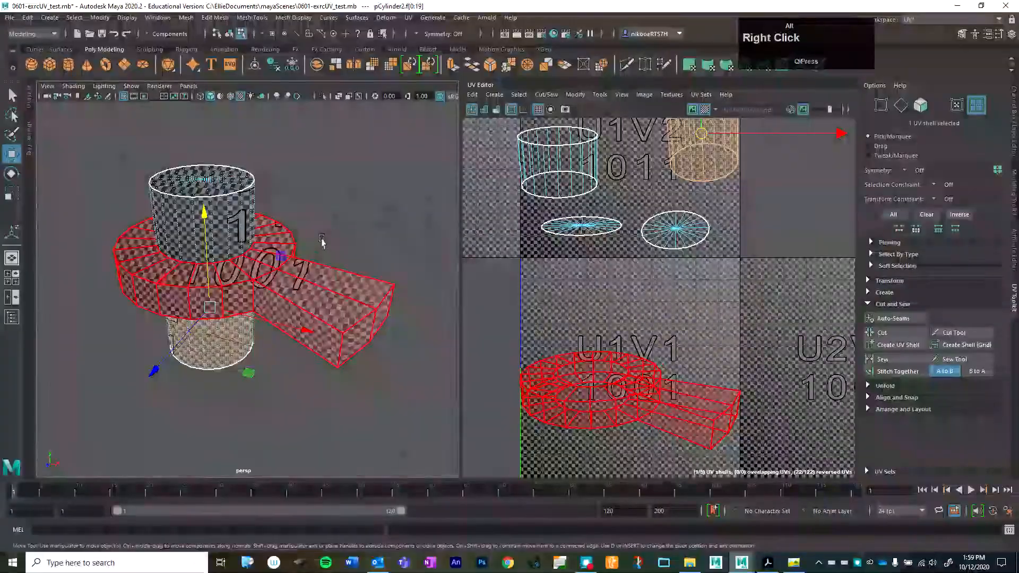
{"action": "middle_click_drag", "start_coordinate": [273, 263], "coordinate": [271, 325], "text": "alt"}
{"action": "left_click_drag", "start_coordinate": [271, 325], "coordinate": [288, 295], "text": "alt"}
{"action": "scroll", "coordinate": [289, 333], "scroll_direction": "down", "scroll_amount": 2}
{"action": "scroll", "coordinate": [289, 332], "scroll_direction": "up", "scroll_amount": 5}
{"action": "left_click_drag", "start_coordinate": [226, 285], "coordinate": [300, 323], "text": "alt"}
{"action": "scroll", "coordinate": [301, 324], "scroll_direction": "down", "scroll_amount": 5}
{"action": "middle_click_drag", "start_coordinate": [301, 325], "coordinate": [264, 317], "text": "alt"}
{"action": "left_click_drag", "start_coordinate": [289, 342], "coordinate": [291, 368], "text": "alt"}
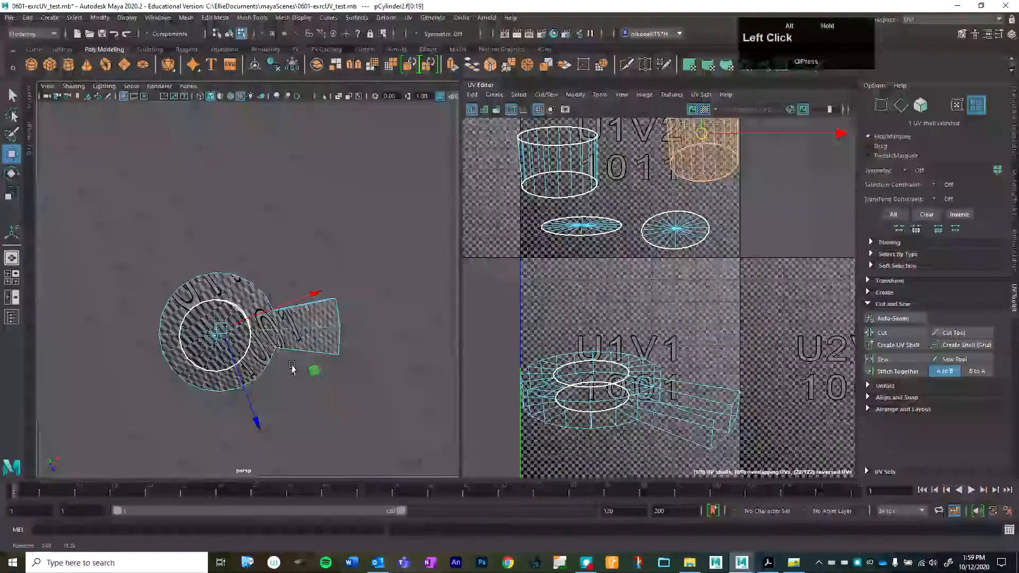
{"action": "left_click_drag", "start_coordinate": [274, 378], "coordinate": [260, 283], "text": "alt"}
{"action": "scroll", "coordinate": [286, 315], "scroll_direction": "down", "scroll_amount": 5}
{"action": "scroll", "coordinate": [281, 308], "scroll_direction": "up", "scroll_amount": 5}
{"action": "left_click", "coordinate": [395, 280]}
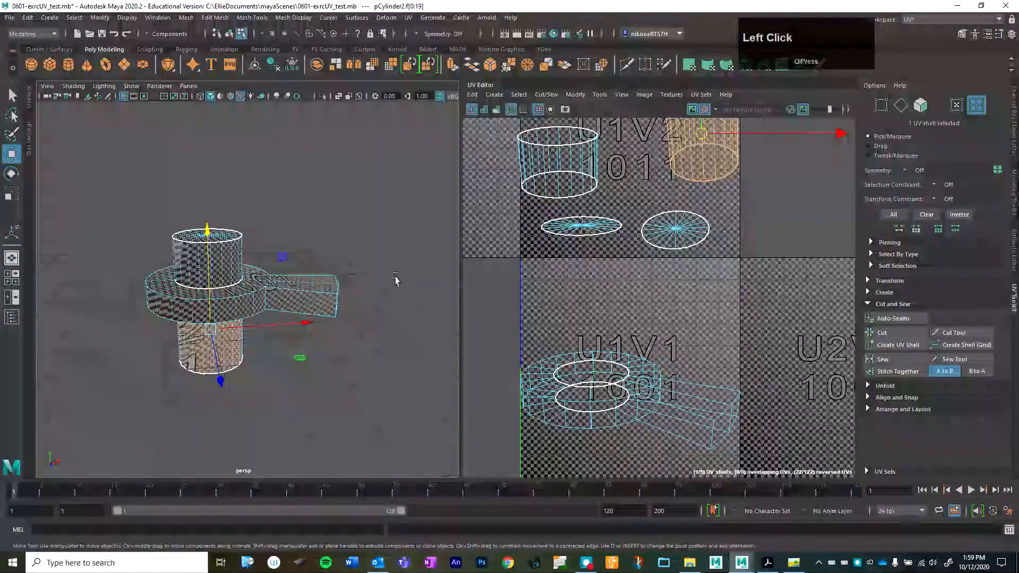
{"action": "left_click", "coordinate": [225, 286]}
{"action": "left_click_drag", "start_coordinate": [225, 286], "coordinate": [227, 333], "text": "alt"}
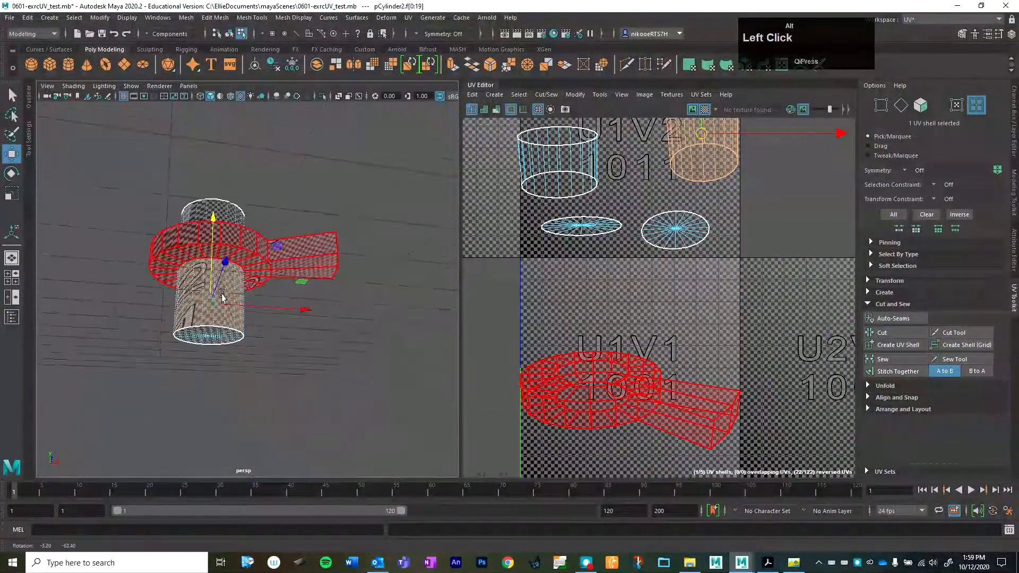
In edge mode, select the bottom outline edges of the disc and its arm and cut the UVs along them.
{"action": "scroll", "coordinate": [231, 297], "scroll_direction": "down", "scroll_amount": 3}
{"action": "mouse_move", "coordinate": [228, 297]}
{"action": "left_mouse_down", "text": "alt"}
{"action": "mouse_move", "coordinate": [247, 240]}
{"action": "mouse_move", "coordinate": [257, 308]}
{"action": "mouse_move", "coordinate": [239, 283]}
{"action": "left_mouse_up", "text": "alt"}
{"action": "scroll", "coordinate": [257, 308], "scroll_direction": "up", "scroll_amount": 3}
{"action": "right_click", "coordinate": [243, 273]}
{"action": "right_click_drag", "start_coordinate": [243, 272], "coordinate": [236, 249]}
{"action": "left_click", "coordinate": [253, 316]}
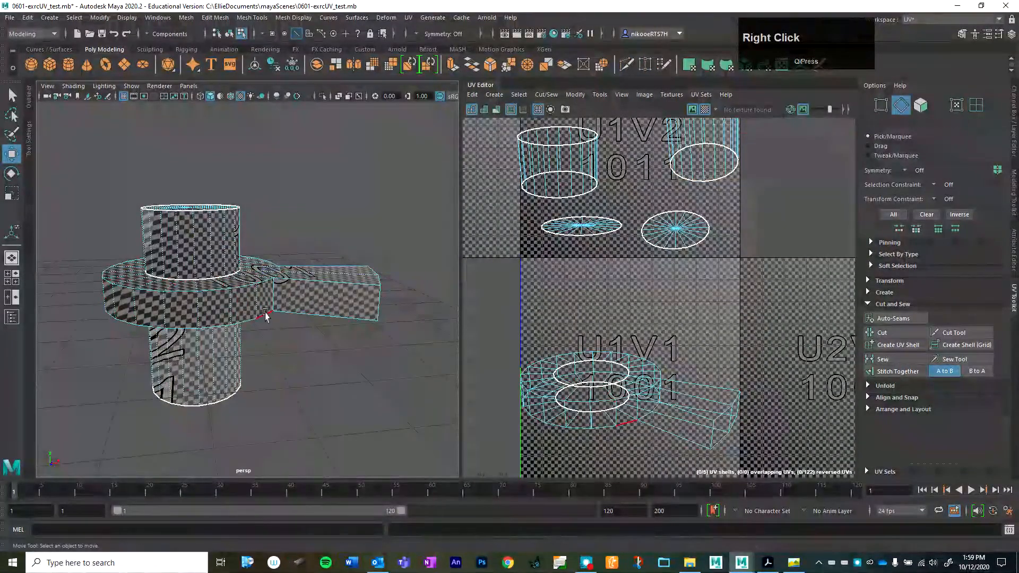
{"action": "double_click", "coordinate": [265, 315]}
{"action": "left_click_drag", "start_coordinate": [265, 314], "coordinate": [265, 255], "text": "alt"}
{"action": "scroll", "coordinate": [253, 271], "scroll_direction": "down", "scroll_amount": 3}
{"action": "scroll", "coordinate": [253, 271], "scroll_direction": "up", "scroll_amount": 4}
{"action": "left_click", "coordinate": [323, 286], "text": "shift"}
{"action": "left_click", "coordinate": [340, 265], "text": "shift"}
{"action": "scroll", "coordinate": [393, 277], "scroll_direction": "up", "scroll_amount": 3}
{"action": "left_click_drag", "start_coordinate": [394, 277], "coordinate": [304, 285], "text": "alt"}
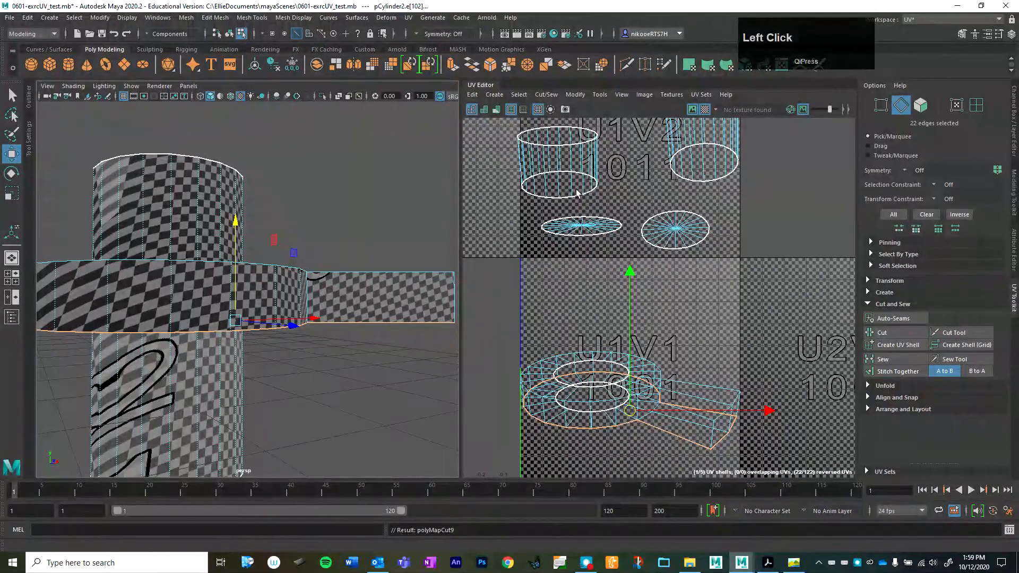
In UV shell mode, select the bottom face shell of the disc and arm and move it into the U2V2 tile.
{"action": "left_click", "coordinate": [975, 105]}
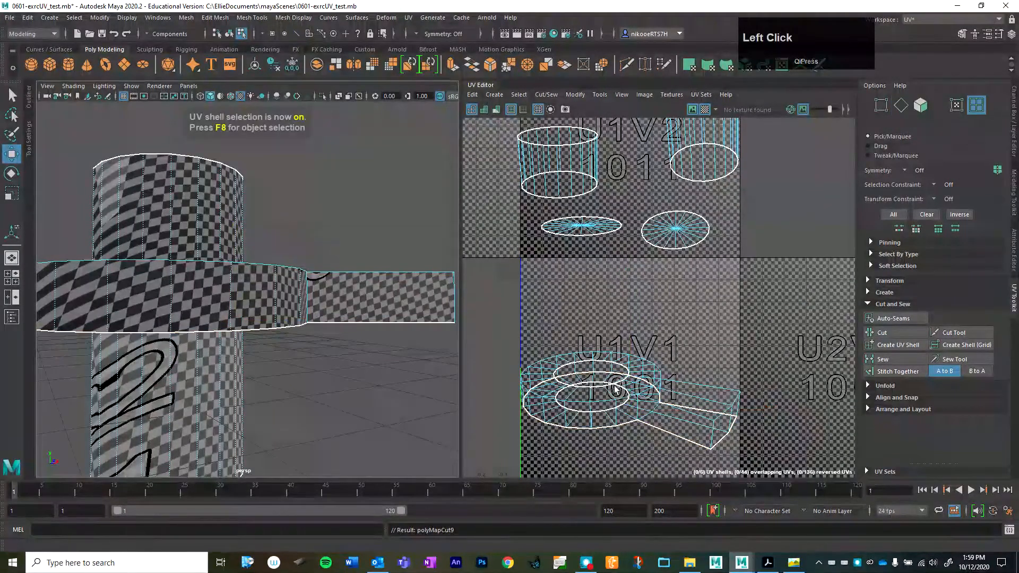
{"action": "left_click", "coordinate": [624, 410]}
{"action": "left_click_drag", "start_coordinate": [629, 412], "coordinate": [829, 211]}
{"action": "scroll", "coordinate": [705, 323], "scroll_direction": "down", "scroll_amount": 1}
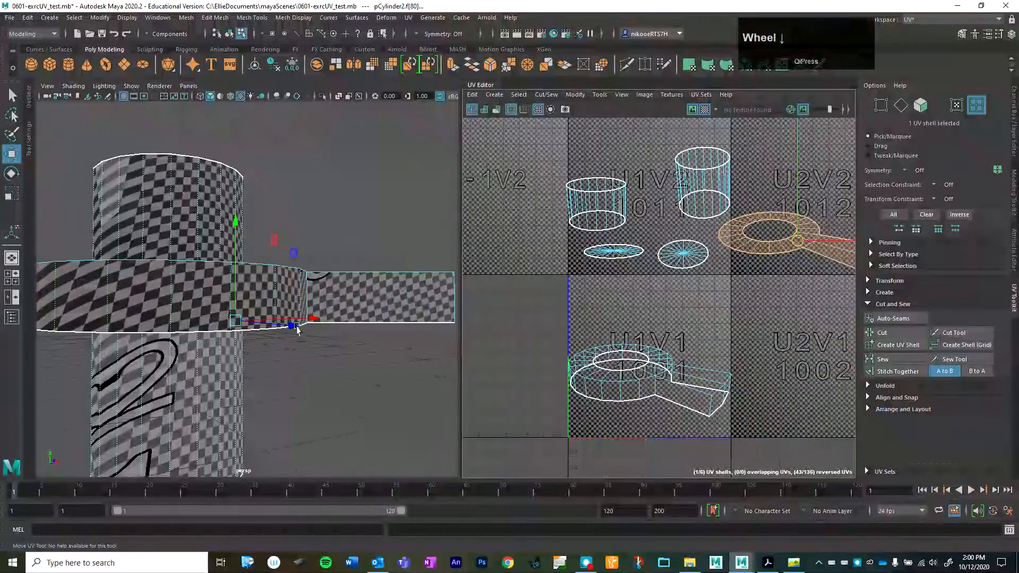
Select the remaining disc-and-arm shell and examine its top and side faces on the model from several angles.
{"action": "scroll", "coordinate": [281, 317], "scroll_direction": "down", "scroll_amount": 5}
{"action": "left_click_drag", "start_coordinate": [272, 222], "coordinate": [296, 318], "text": "alt"}
{"action": "scroll", "coordinate": [291, 305], "scroll_direction": "down", "scroll_amount": 4}
{"action": "scroll", "coordinate": [293, 313], "scroll_direction": "up", "scroll_amount": 5}
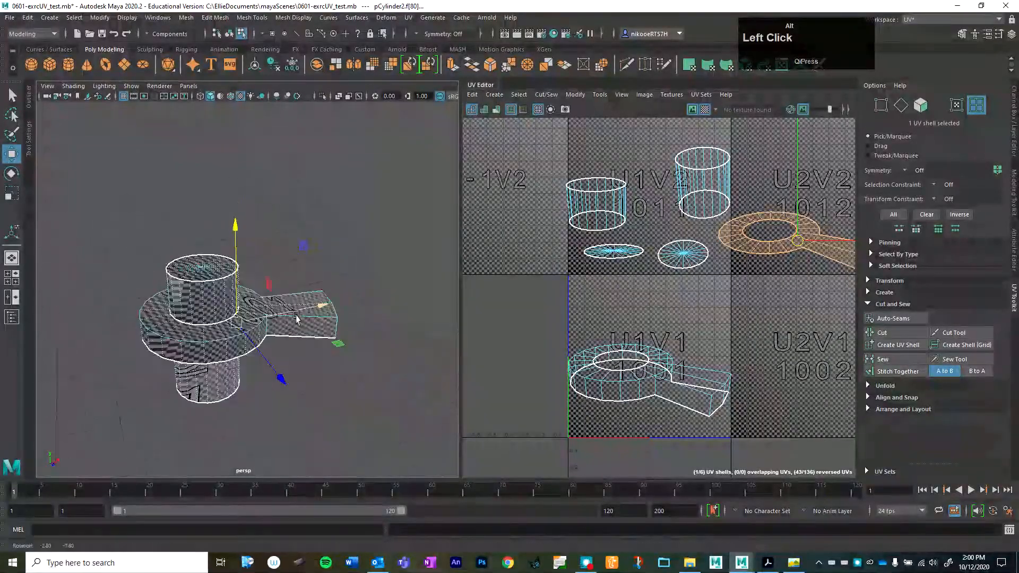
{"action": "scroll", "coordinate": [321, 298], "scroll_direction": "up", "scroll_amount": 3}
{"action": "scroll", "coordinate": [306, 310], "scroll_direction": "up", "scroll_amount": 5}
{"action": "right_click_drag", "start_coordinate": [298, 320], "coordinate": [276, 300], "text": "alt"}
{"action": "left_click_drag", "start_coordinate": [275, 390], "coordinate": [278, 336], "text": "alt"}
{"action": "right_click_drag", "start_coordinate": [278, 334], "coordinate": [264, 311], "text": "alt"}
{"action": "left_click_drag", "start_coordinate": [264, 311], "coordinate": [234, 342], "text": "alt"}
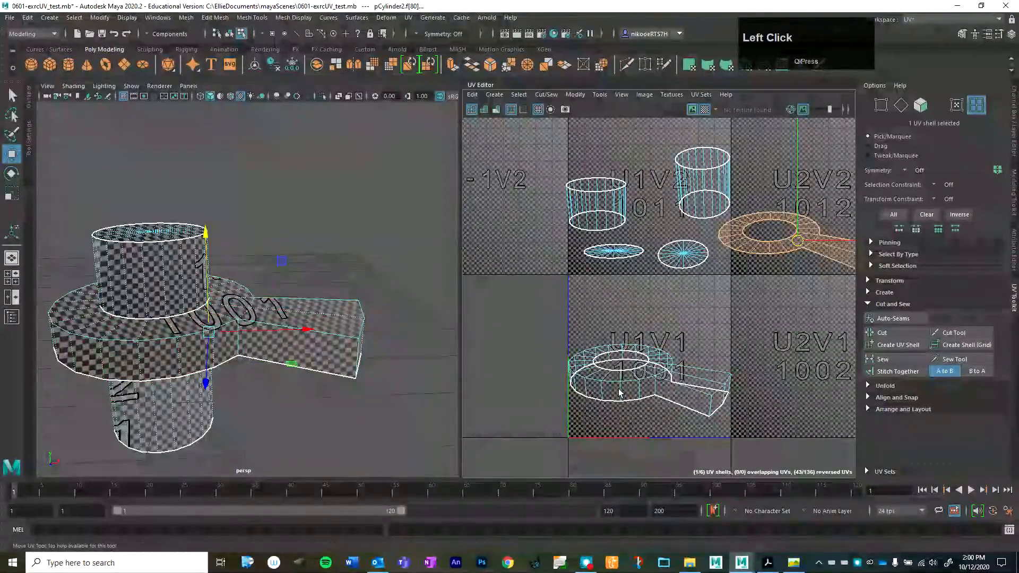
{"action": "left_click", "coordinate": [619, 393]}
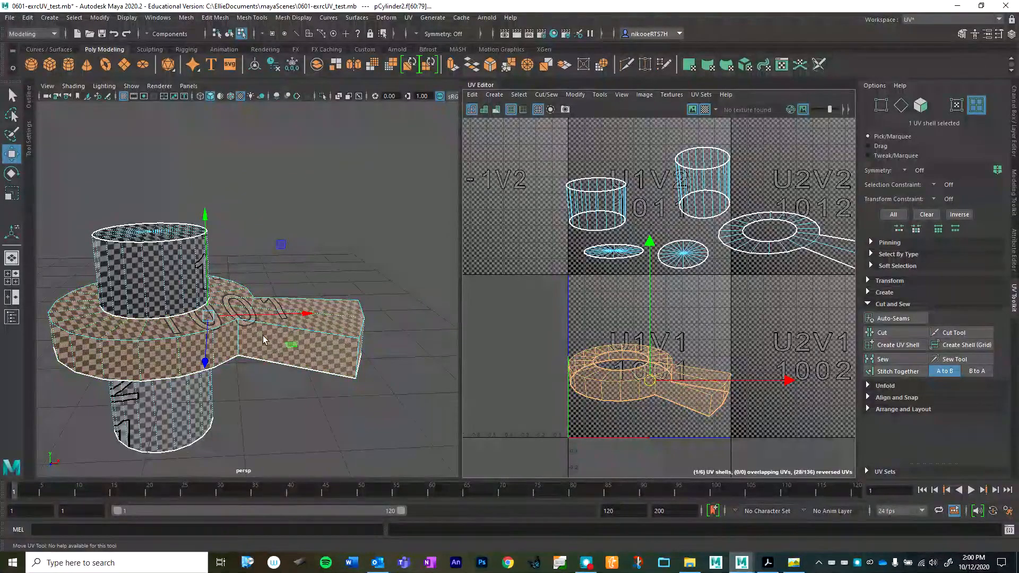
{"action": "middle_click_drag", "start_coordinate": [245, 327], "coordinate": [319, 297], "text": "alt"}
{"action": "left_click_drag", "start_coordinate": [318, 297], "coordinate": [256, 314], "text": "alt"}
{"action": "right_click_drag", "start_coordinate": [256, 314], "coordinate": [303, 350], "text": "alt"}
{"action": "left_click_drag", "start_coordinate": [304, 350], "coordinate": [327, 271], "text": "alt"}
{"action": "middle_click_drag", "start_coordinate": [327, 272], "coordinate": [282, 281], "text": "alt"}
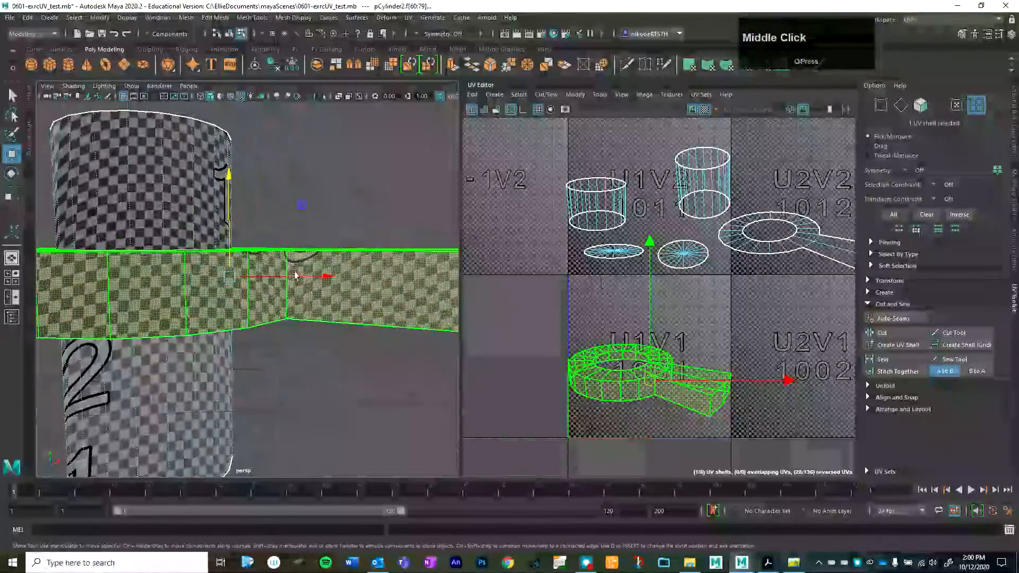
{"action": "left_click_drag", "start_coordinate": [320, 281], "coordinate": [291, 295], "text": "alt"}
{"action": "scroll", "coordinate": [274, 356], "scroll_direction": "up", "scroll_amount": 2, "text": "alt"}
In edge mode, select the top outline edges all around the disc and its arm.
{"action": "right_click_drag", "start_coordinate": [287, 260], "coordinate": [286, 230]}
{"action": "scroll", "coordinate": [282, 250], "scroll_direction": "down", "scroll_amount": 5}
{"action": "left_click_drag", "start_coordinate": [283, 249], "coordinate": [285, 272], "text": "alt"}
{"action": "scroll", "coordinate": [285, 272], "scroll_direction": "up", "scroll_amount": 2}
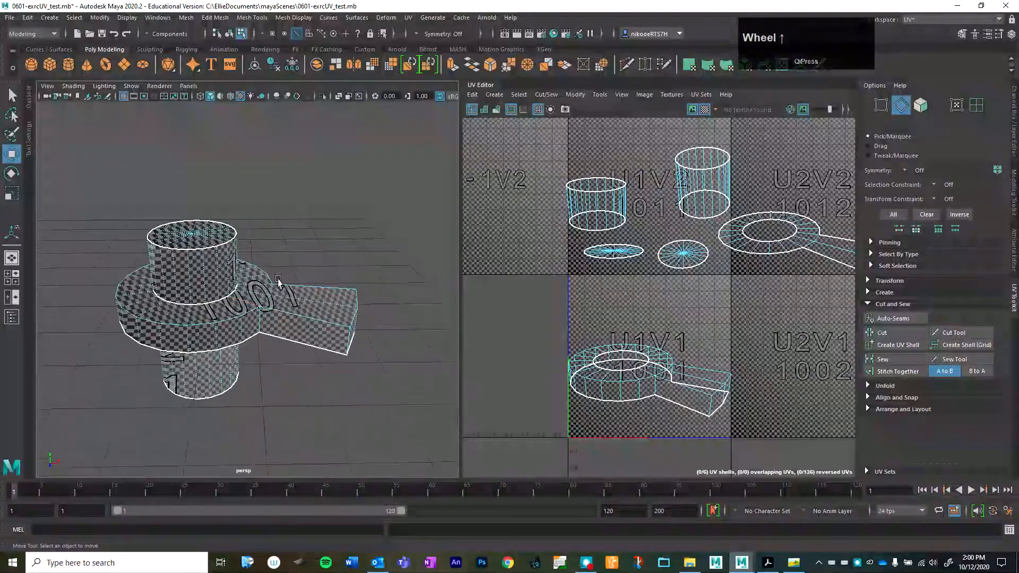
{"action": "left_click", "coordinate": [225, 324]}
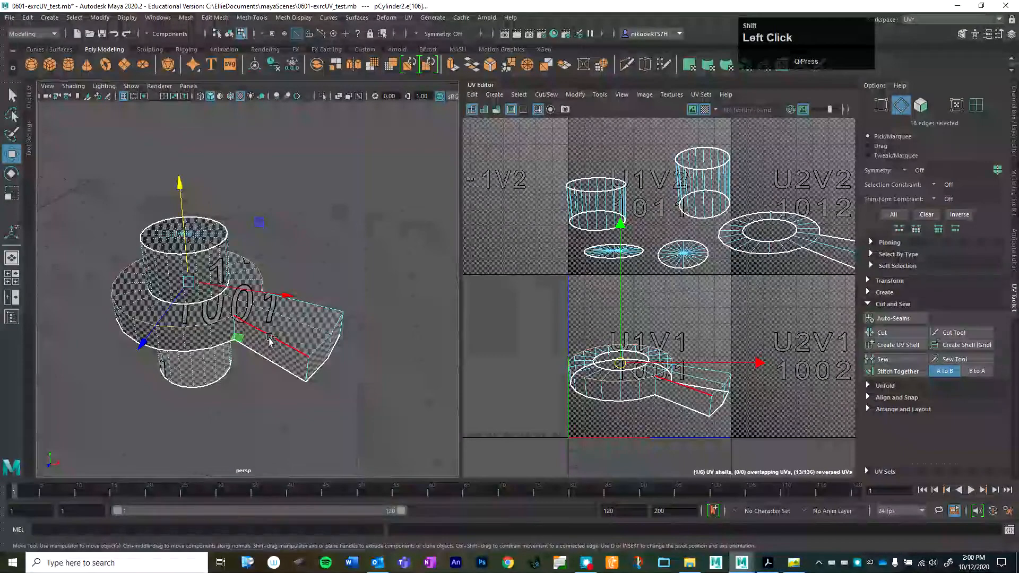
{"action": "left_click", "coordinate": [321, 345], "text": "shift"}
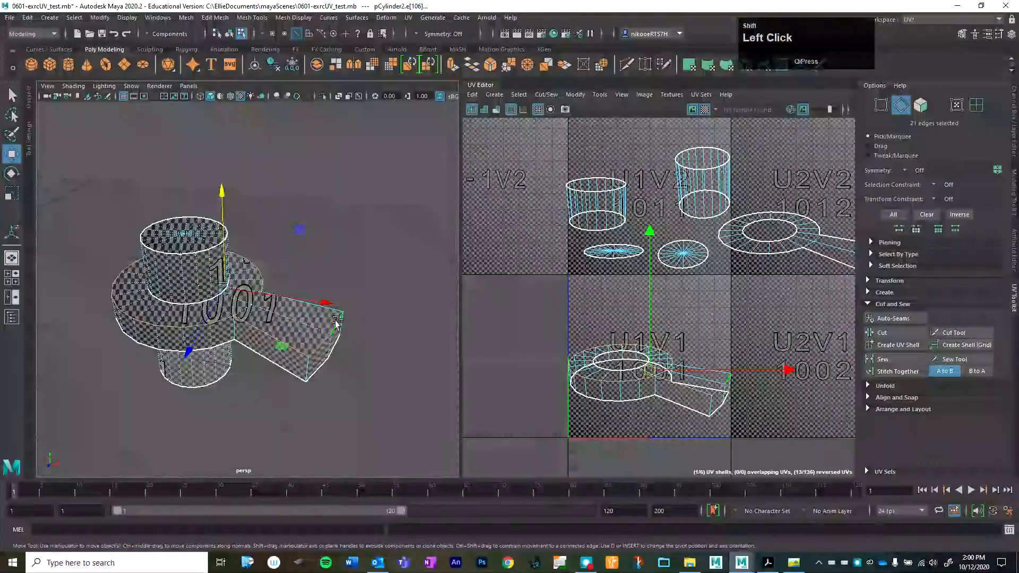
{"action": "left_click_drag", "start_coordinate": [362, 308], "coordinate": [288, 318], "text": "alt"}
{"action": "left_click", "coordinate": [188, 319], "text": "shift"}
{"action": "scroll", "coordinate": [309, 311], "scroll_direction": "down", "scroll_amount": 5}
{"action": "scroll", "coordinate": [305, 313], "scroll_direction": "up", "scroll_amount": 7}
{"action": "scroll", "coordinate": [273, 269], "scroll_direction": "up", "scroll_amount": 3}
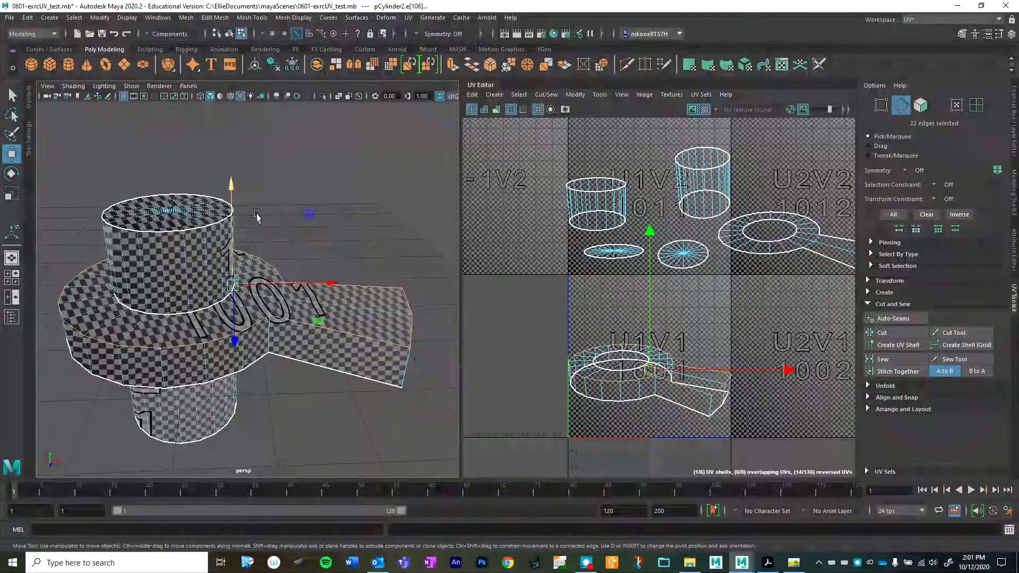
Select the four vertical edges at the arm's two outer corners and its two junctions with the disc, and cut the UVs there.
{"action": "left_click", "coordinate": [272, 337]}
{"action": "left_click_drag", "start_coordinate": [366, 331], "coordinate": [194, 303], "text": "alt"}
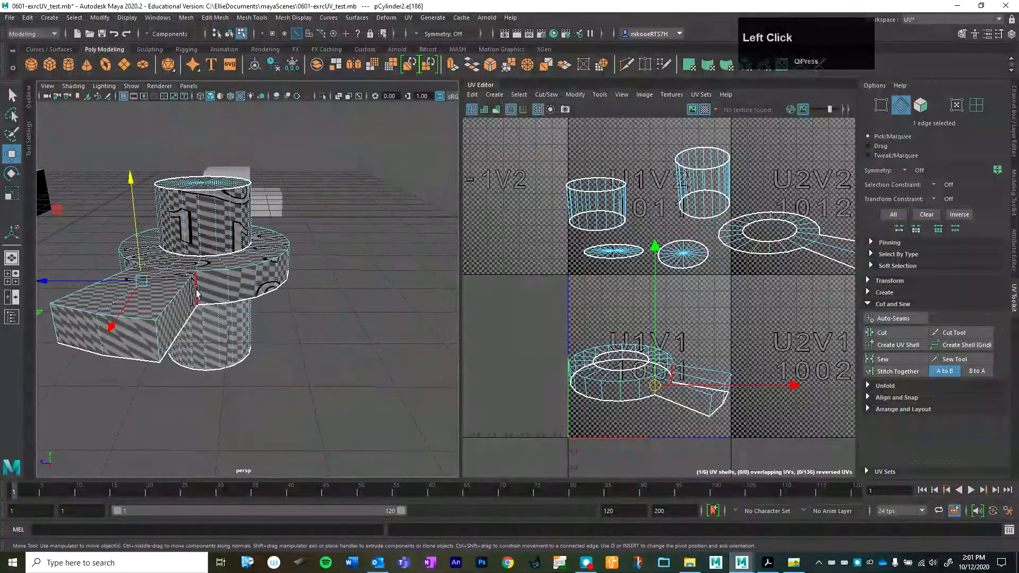
{"action": "left_click", "coordinate": [196, 291], "text": "shift"}
{"action": "scroll", "coordinate": [705, 363], "scroll_direction": "down", "scroll_amount": 2}
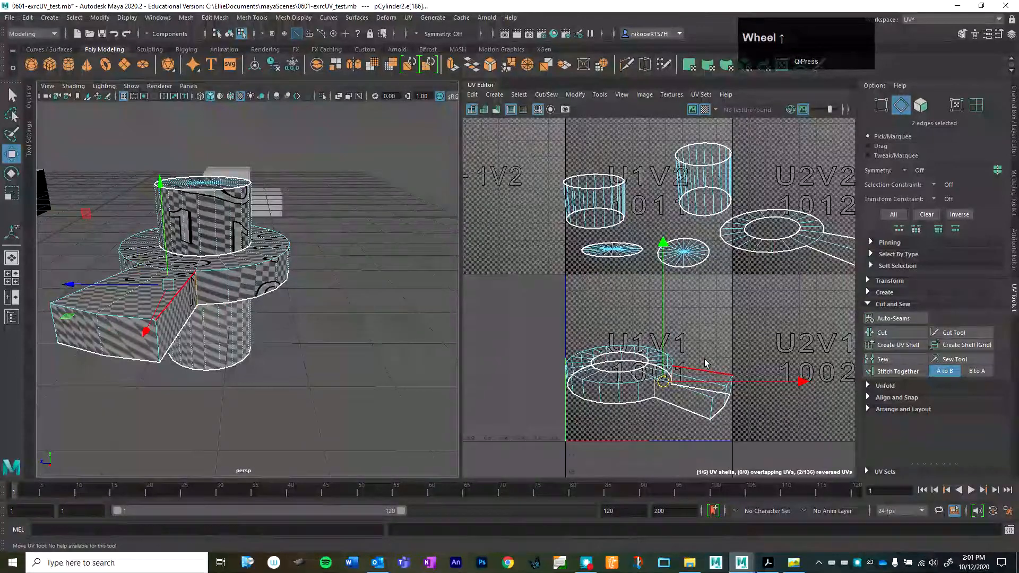
{"action": "left_click_drag", "start_coordinate": [134, 280], "coordinate": [220, 271], "text": "alt"}
{"action": "left_click", "coordinate": [303, 371], "text": "shift"}
{"action": "left_click_drag", "start_coordinate": [341, 270], "coordinate": [259, 225], "text": "alt"}
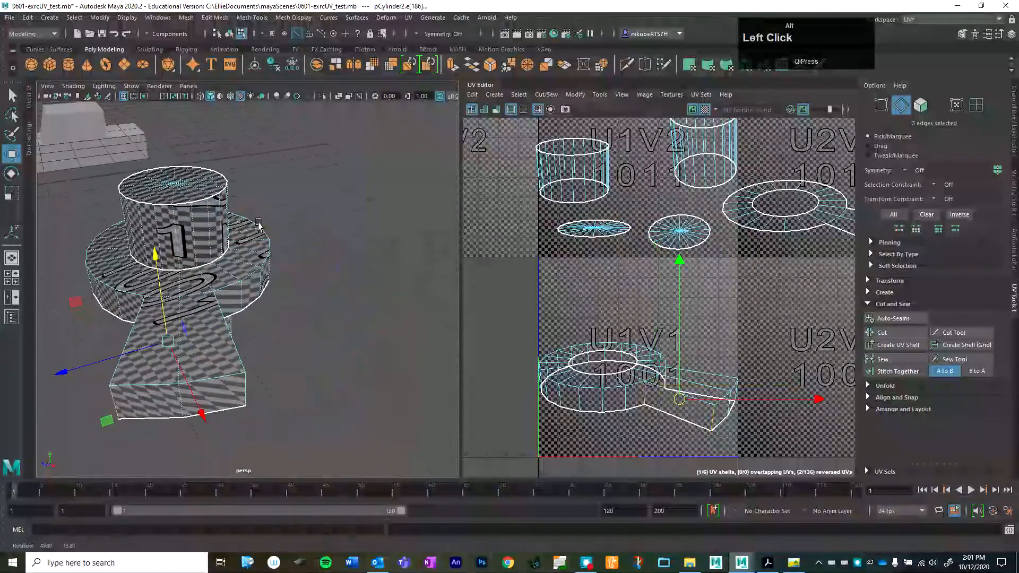
{"action": "left_click", "coordinate": [241, 397], "text": "shift"}
{"action": "scroll", "coordinate": [250, 302], "scroll_direction": "up", "scroll_amount": 3, "text": "alt"}
{"action": "left_click_drag", "start_coordinate": [250, 301], "coordinate": [322, 304], "text": "alt"}
{"action": "scroll", "coordinate": [330, 257], "scroll_direction": "down", "scroll_amount": 5, "text": "alt"}
{"action": "scroll", "coordinate": [656, 383], "scroll_direction": "up", "scroll_amount": 3}
{"action": "left_click", "coordinate": [881, 332]}
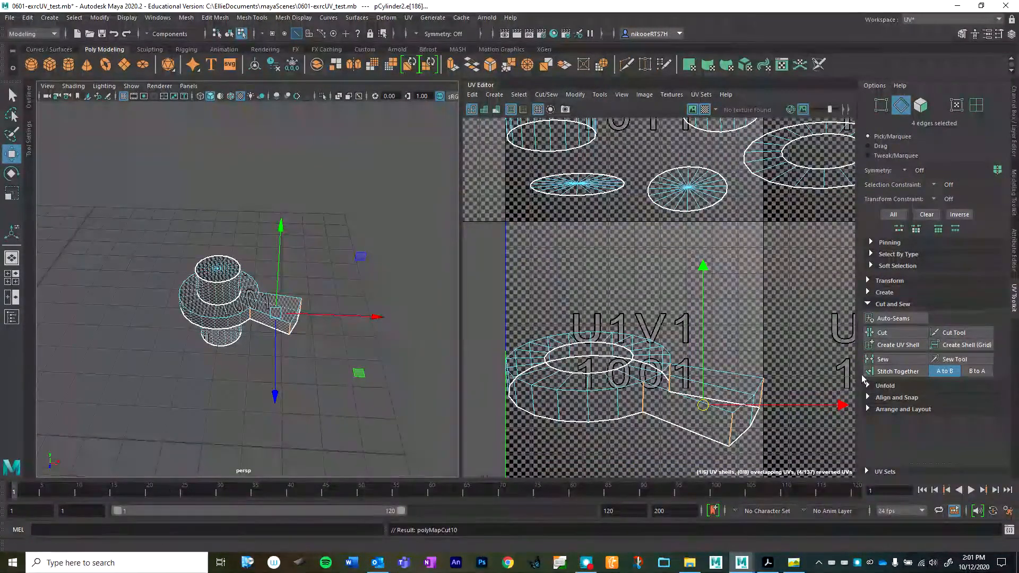
In UV shell mode, select the disc-and-arm shell in the main tile and unfold it.
{"action": "left_click", "coordinate": [976, 106]}
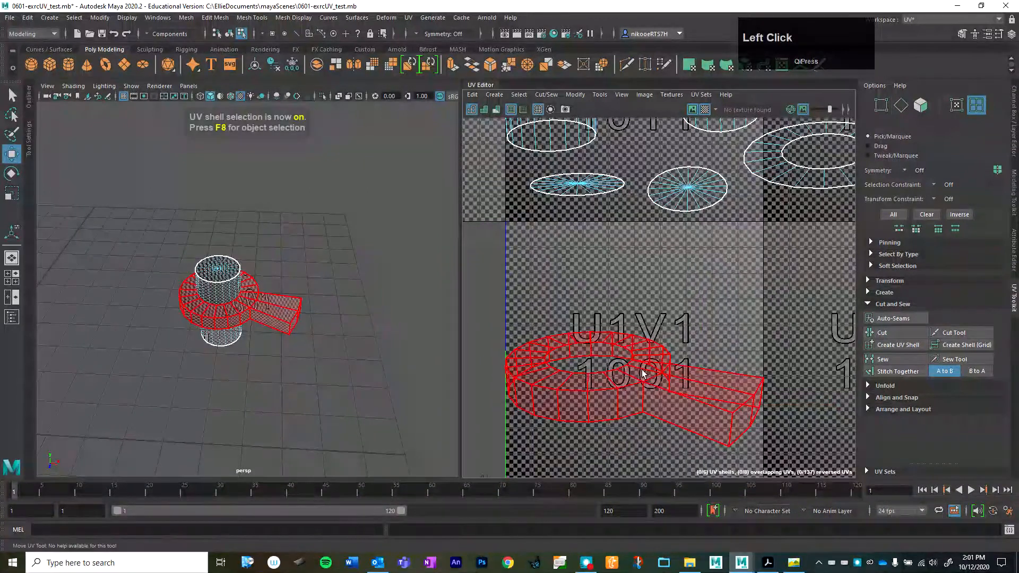
{"action": "left_click", "coordinate": [869, 386]}
{"action": "scroll", "coordinate": [872, 393], "scroll_direction": "down", "scroll_amount": 1}
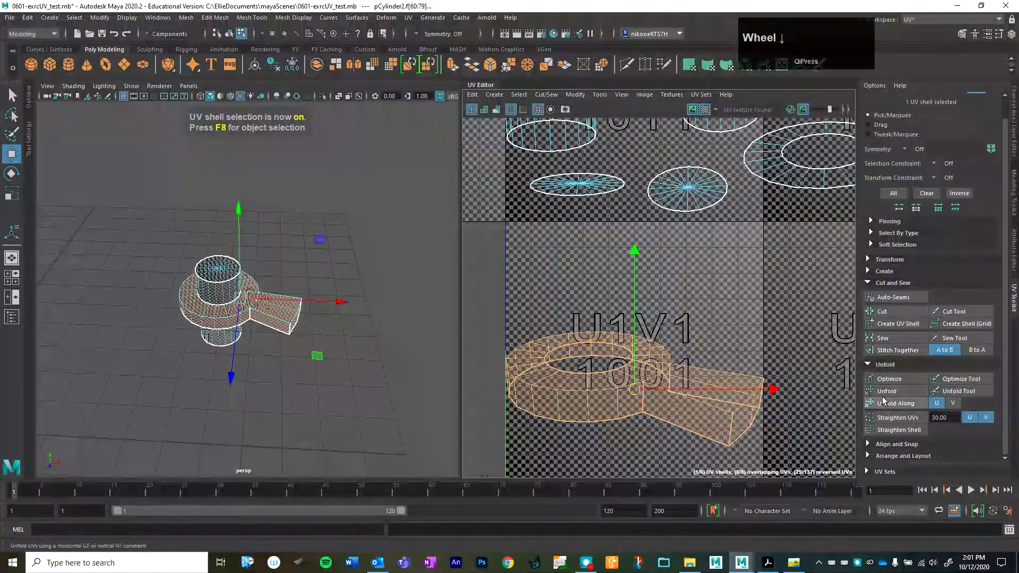
{"action": "left_click", "coordinate": [886, 391]}
{"action": "scroll", "coordinate": [647, 318], "scroll_direction": "down", "scroll_amount": 2}
{"action": "scroll", "coordinate": [206, 320], "scroll_direction": "up", "scroll_amount": 5}
Select the unfolded disc-and-arm shell and examine the checker pattern on its top and side faces for stretching.
{"action": "left_click_drag", "start_coordinate": [206, 320], "coordinate": [286, 271], "text": "alt"}
{"action": "left_click", "coordinate": [347, 360]}
{"action": "left_click_drag", "start_coordinate": [344, 260], "coordinate": [143, 278], "text": "alt"}
{"action": "left_click", "coordinate": [667, 375]}
{"action": "scroll", "coordinate": [667, 375], "scroll_direction": "down", "scroll_amount": 3}
{"action": "scroll", "coordinate": [667, 375], "scroll_direction": "up", "scroll_amount": 4}
{"action": "scroll", "coordinate": [667, 376], "scroll_direction": "up", "scroll_amount": 1}
{"action": "scroll", "coordinate": [669, 378], "scroll_direction": "down", "scroll_amount": 3}
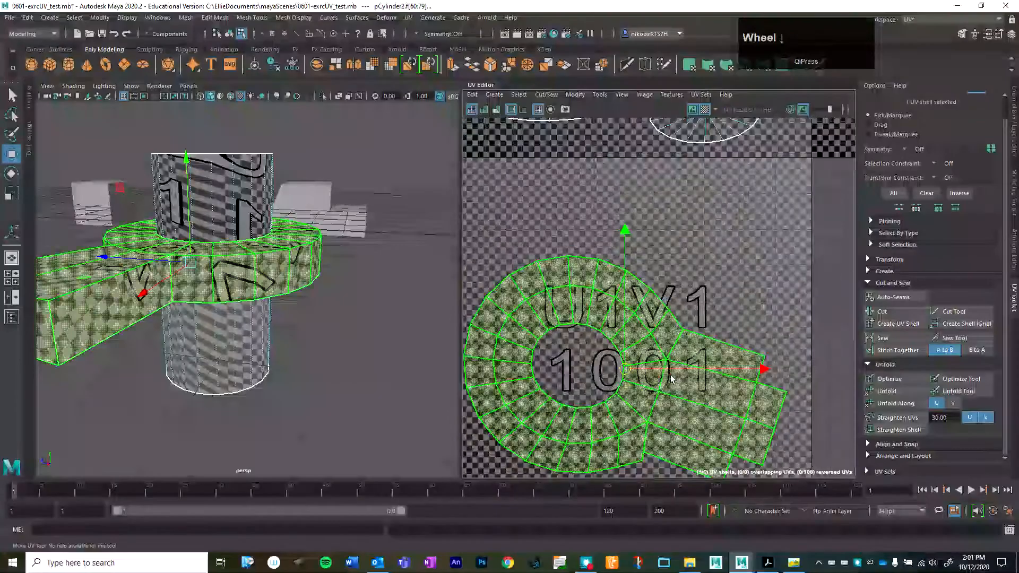
{"action": "left_click_drag", "start_coordinate": [284, 284], "coordinate": [261, 313], "text": "alt"}
{"action": "scroll", "coordinate": [246, 296], "scroll_direction": "up", "scroll_amount": 3}
{"action": "middle_click_drag", "start_coordinate": [246, 296], "coordinate": [352, 291], "text": "alt"}
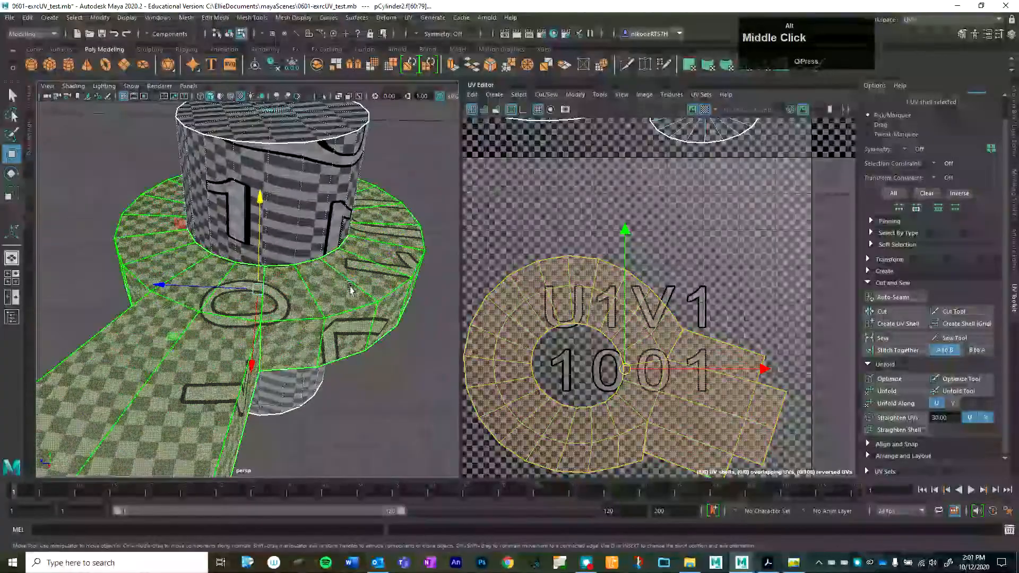
{"action": "left_click_drag", "start_coordinate": [352, 291], "coordinate": [287, 288], "text": "alt"}
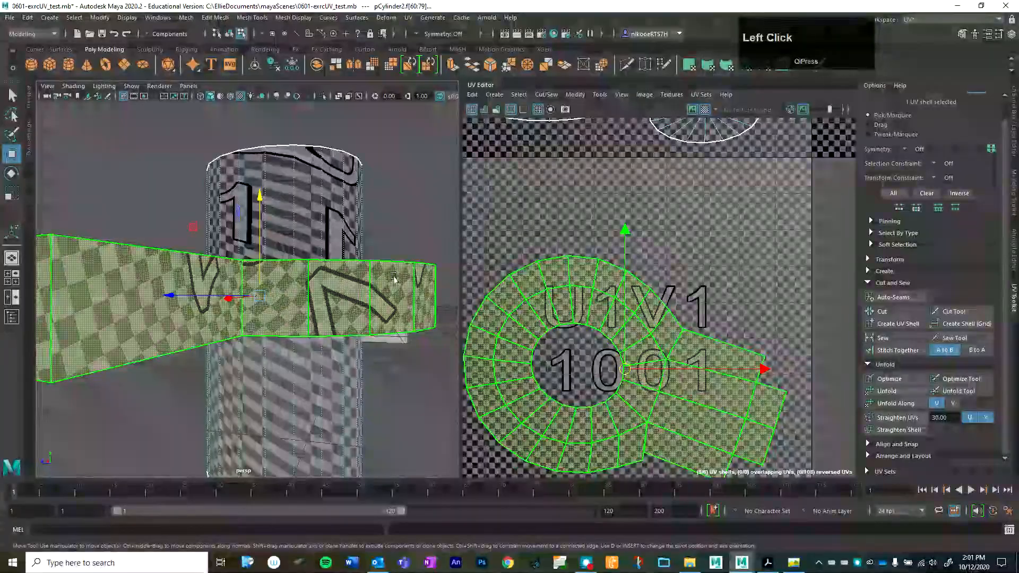
{"action": "scroll", "coordinate": [715, 359], "scroll_direction": "down", "scroll_amount": 2}
{"action": "scroll", "coordinate": [715, 359], "scroll_direction": "up", "scroll_amount": 4}
Deselect the shell and examine the checker pattern around the disc's rim and underside, comparing it with the unfolded layout.
{"action": "left_click_drag", "start_coordinate": [672, 317], "coordinate": [655, 311], "text": "alt"}
{"action": "left_click_drag", "start_coordinate": [359, 357], "coordinate": [270, 312], "text": "alt"}
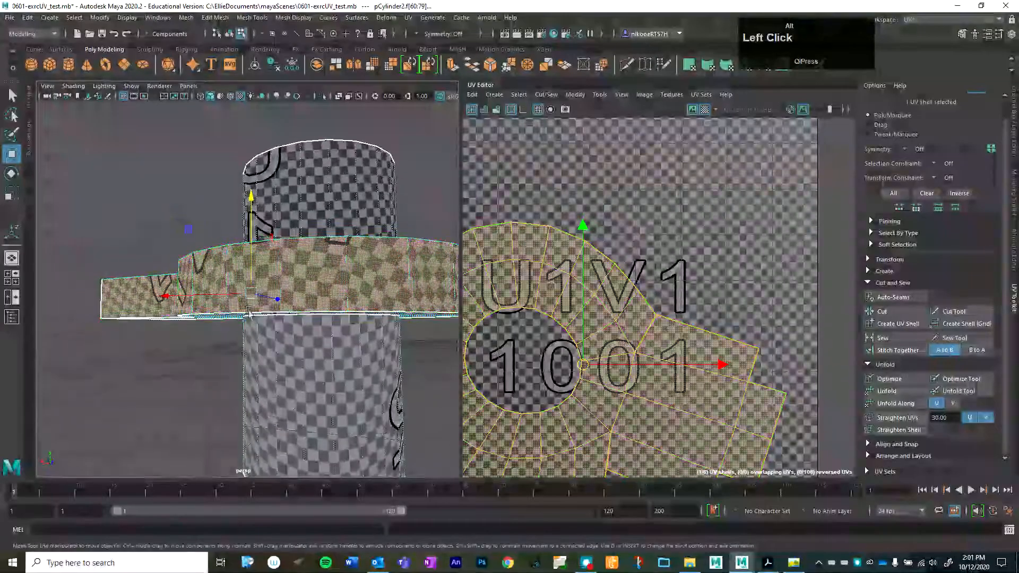
{"action": "left_click_drag", "start_coordinate": [427, 271], "coordinate": [318, 313], "text": "alt"}
{"action": "scroll", "coordinate": [212, 291], "scroll_direction": "down", "scroll_amount": 3}
{"action": "scroll", "coordinate": [211, 289], "scroll_direction": "up", "scroll_amount": 3}
{"action": "left_click_drag", "start_coordinate": [211, 289], "coordinate": [357, 179], "text": "alt"}
{"action": "left_click", "coordinate": [357, 182]}
{"action": "scroll", "coordinate": [356, 220], "scroll_direction": "down", "scroll_amount": 4}
{"action": "left_click_drag", "start_coordinate": [280, 250], "coordinate": [362, 234], "text": "alt"}
{"action": "scroll", "coordinate": [324, 265], "scroll_direction": "up", "scroll_amount": 6}
{"action": "middle_click_drag", "start_coordinate": [325, 269], "coordinate": [257, 303], "text": "alt"}
{"action": "left_click_drag", "start_coordinate": [256, 302], "coordinate": [258, 317], "text": "alt"}
{"action": "right_click_drag", "start_coordinate": [257, 318], "coordinate": [313, 334], "text": "alt"}
{"action": "scroll", "coordinate": [365, 334], "scroll_direction": "down", "scroll_amount": 6}
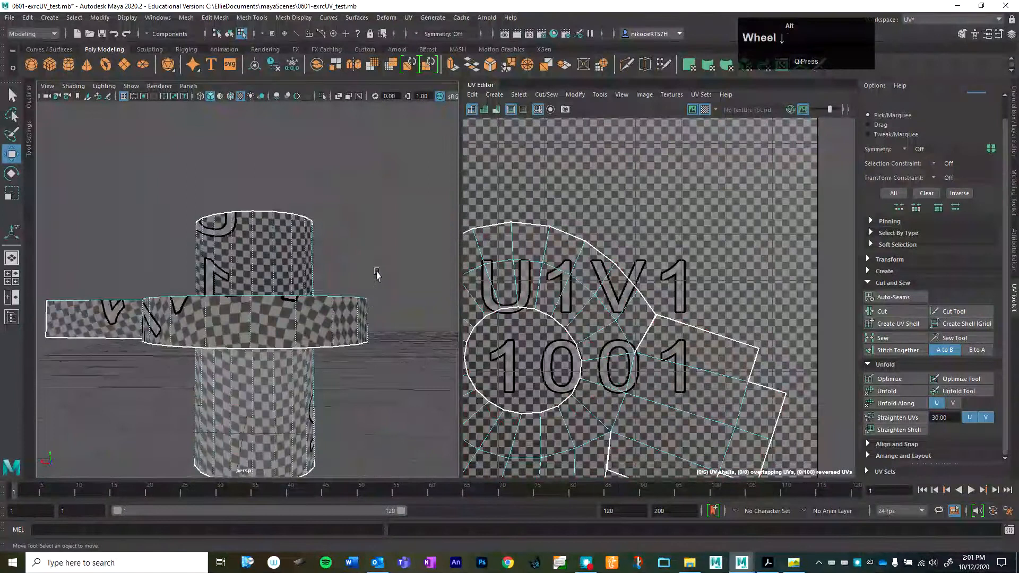
{"action": "left_click_drag", "start_coordinate": [371, 302], "coordinate": [287, 330], "text": "alt"}
{"action": "scroll", "coordinate": [626, 323], "scroll_direction": "down", "scroll_amount": 3}
{"action": "left_click", "coordinate": [626, 322]}
{"action": "scroll", "coordinate": [631, 319], "scroll_direction": "up", "scroll_amount": 2}
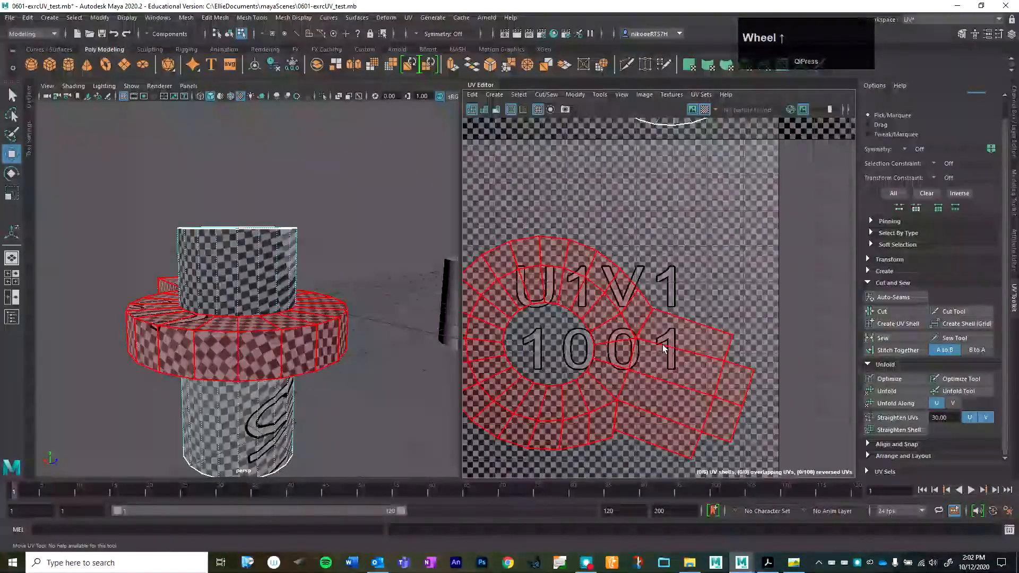
In edge mode, try moving the cut edge at the arm's junction with the disc, and undo the move.
{"action": "left_click", "coordinate": [770, 385]}
{"action": "right_click_drag", "start_coordinate": [648, 322], "coordinate": [641, 297]}
{"action": "left_click", "coordinate": [648, 318]}
{"action": "left_click_drag", "start_coordinate": [646, 325], "coordinate": [653, 328]}
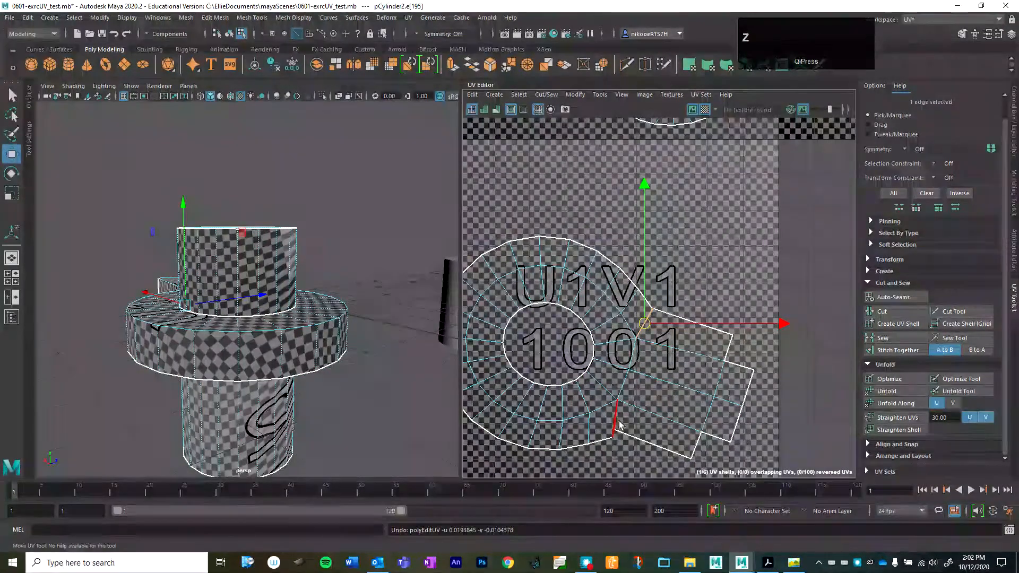
{"action": "left_click", "coordinate": [679, 351]}
{"action": "left_click", "coordinate": [645, 320]}
Switch to UV component mode and pull single UVs slightly apart at the arm's two cut junctions with the disc.
{"action": "right_click", "coordinate": [656, 322]}
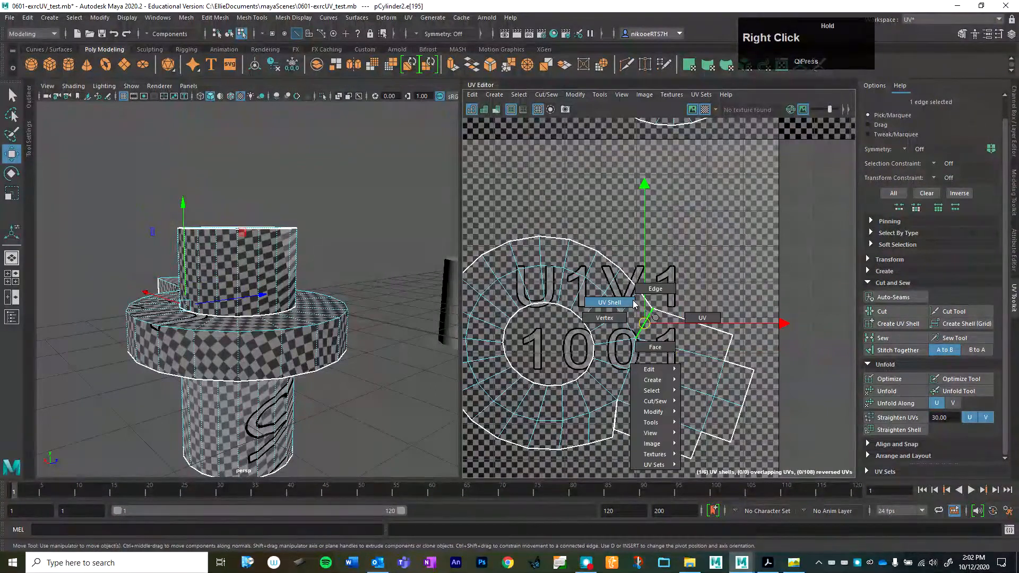
{"action": "right_click_drag", "start_coordinate": [633, 303], "coordinate": [632, 303]}
{"action": "right_click", "coordinate": [654, 331]}
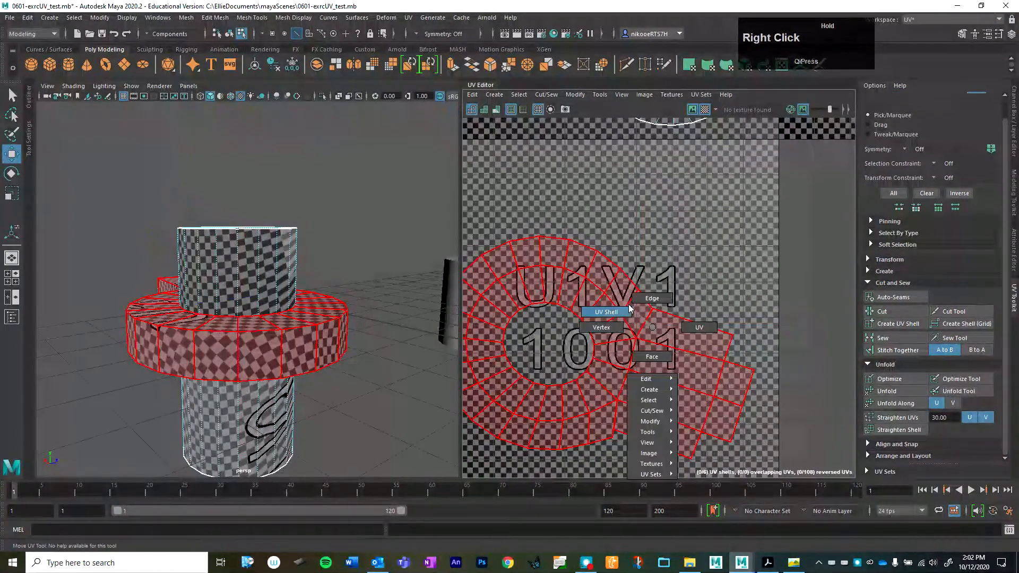
{"action": "right_click_drag", "start_coordinate": [700, 327], "coordinate": [701, 328]}
{"action": "left_click", "coordinate": [652, 309]}
{"action": "mouse_move", "coordinate": [652, 308]}
{"action": "left_mouse_down"}
{"action": "mouse_move", "coordinate": [669, 313]}
{"action": "mouse_move", "coordinate": [657, 311]}
{"action": "left_mouse_up"}
{"action": "left_click", "coordinate": [652, 308]}
{"action": "left_click", "coordinate": [617, 431]}
{"action": "mouse_move", "coordinate": [614, 430]}
{"action": "left_mouse_down"}
{"action": "mouse_move", "coordinate": [631, 431]}
{"action": "mouse_move", "coordinate": [606, 423]}
{"action": "left_mouse_up"}
{"action": "left_click", "coordinate": [605, 432]}
Select six edges across the disc's outer side strip, spaced around the rim, and cut the UVs there.
{"action": "mouse_move", "coordinate": [360, 272]}
{"action": "left_mouse_down", "text": "alt"}
{"action": "mouse_move", "coordinate": [286, 212]}
{"action": "mouse_move", "coordinate": [345, 243]}
{"action": "mouse_move", "coordinate": [366, 210]}
{"action": "mouse_move", "coordinate": [340, 244]}
{"action": "mouse_move", "coordinate": [372, 276]}
{"action": "left_mouse_up", "text": "alt"}
{"action": "scroll", "coordinate": [593, 311], "scroll_direction": "down", "scroll_amount": 2}
{"action": "scroll", "coordinate": [593, 312], "scroll_direction": "down", "scroll_amount": 3}
{"action": "left_click_drag", "start_coordinate": [605, 363], "coordinate": [633, 362], "text": "alt"}
{"action": "scroll", "coordinate": [714, 337], "scroll_direction": "up", "scroll_amount": 4}
{"action": "scroll", "coordinate": [711, 336], "scroll_direction": "down", "scroll_amount": 3}
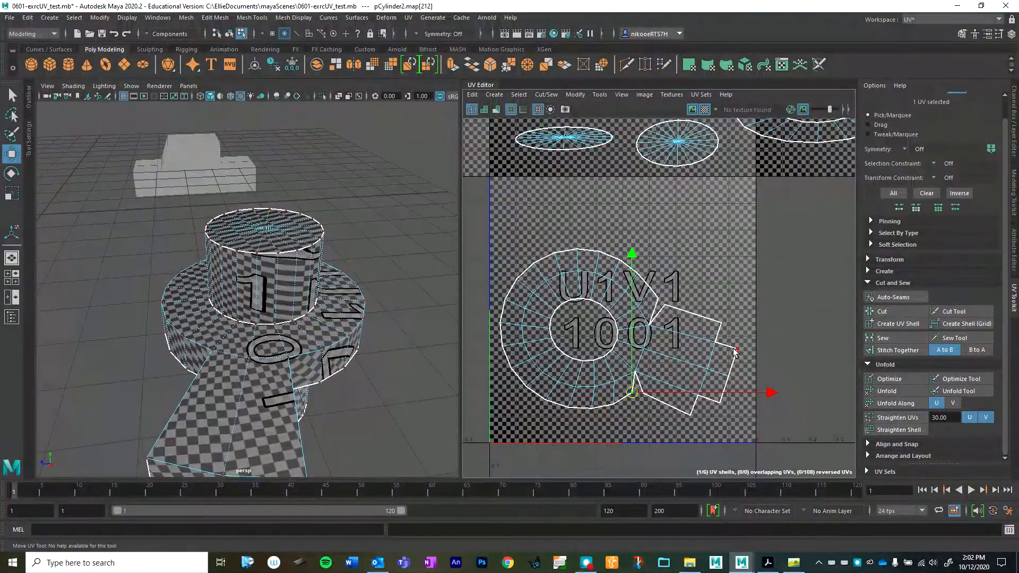
{"action": "right_click", "coordinate": [539, 272]}
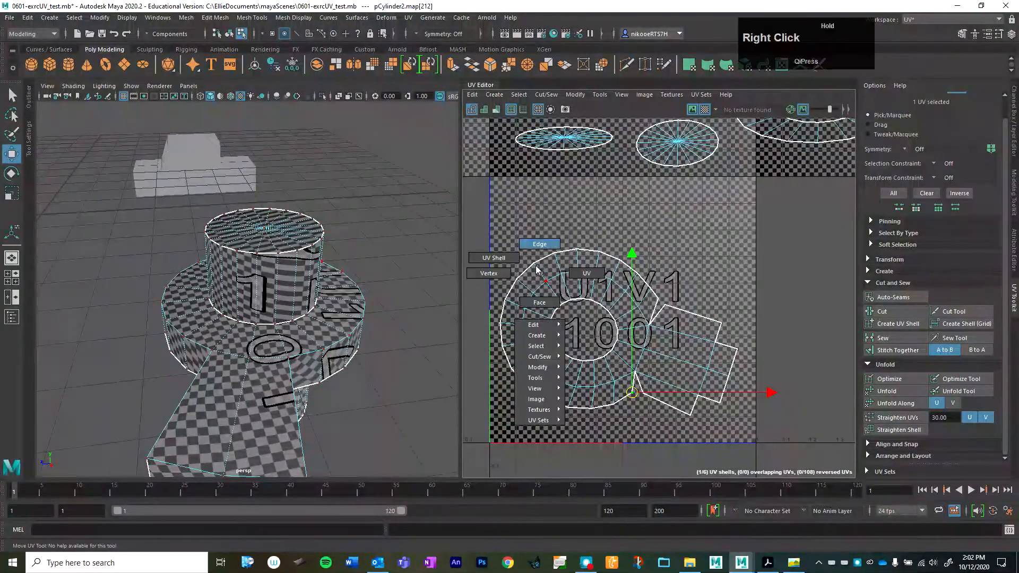
{"action": "right_click_drag", "start_coordinate": [539, 272], "coordinate": [527, 247]}
{"action": "left_click", "coordinate": [547, 272]}
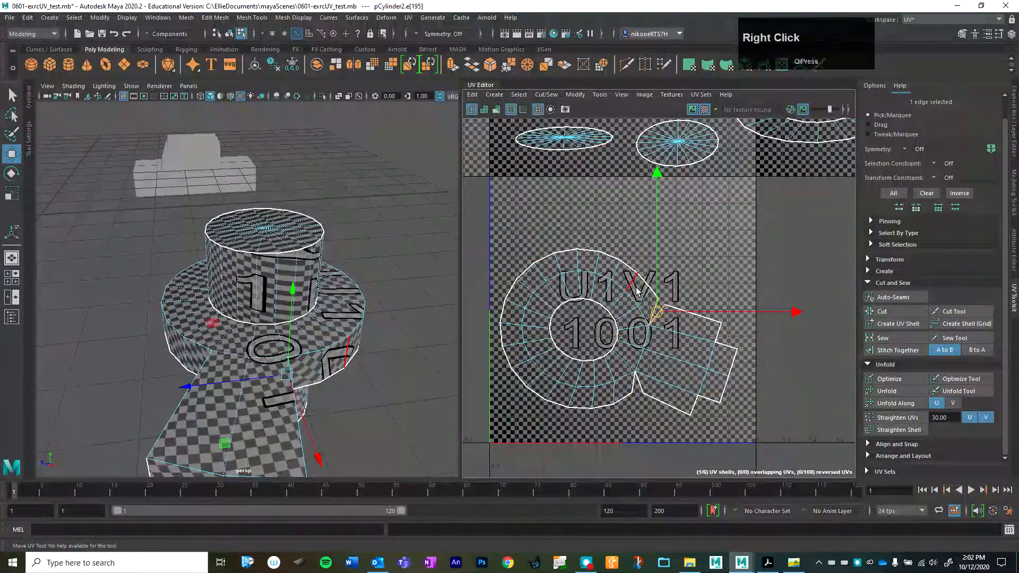
{"action": "left_click", "coordinate": [557, 273]}
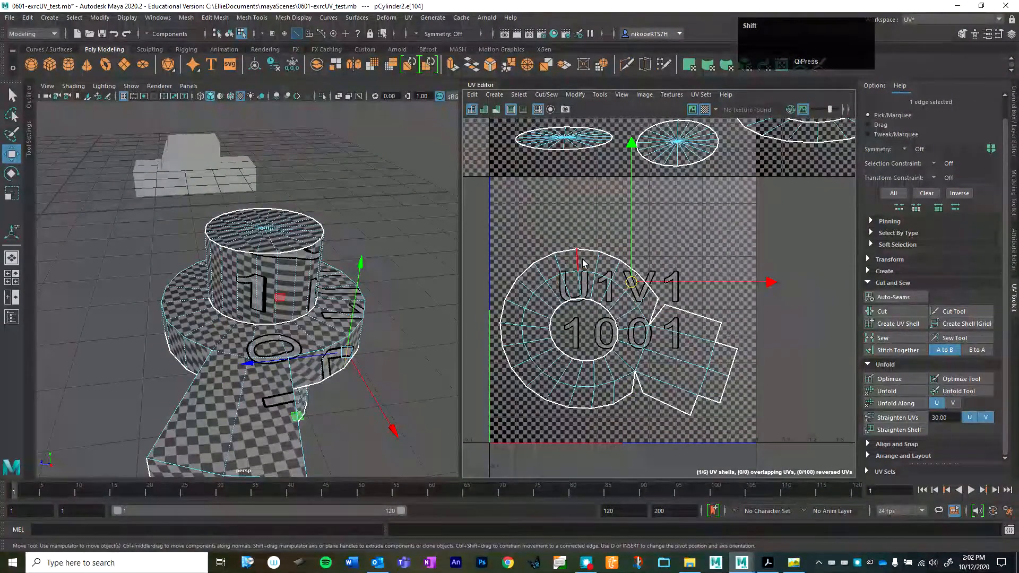
{"action": "left_click", "coordinate": [557, 278], "text": "shift"}
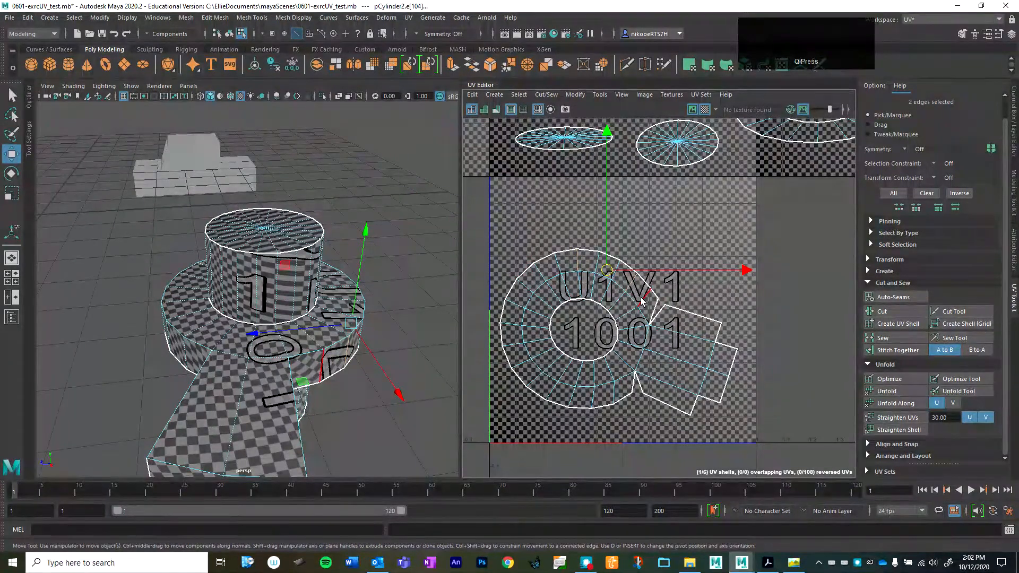
{"action": "left_click", "coordinate": [592, 394]}
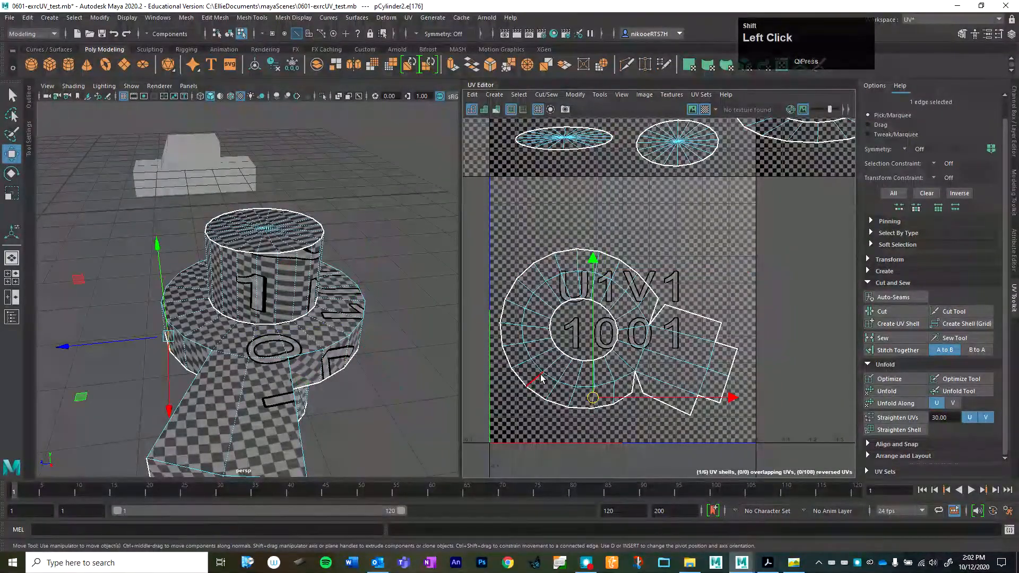
{"action": "left_click", "coordinate": [506, 320], "text": "shift"}
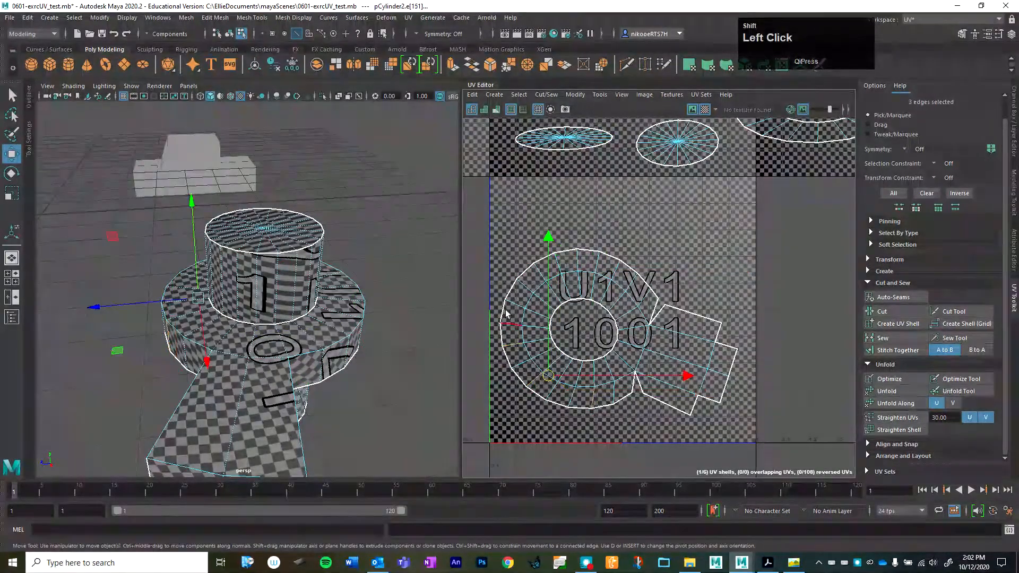
{"action": "left_click", "coordinate": [564, 267], "text": "shift"}
{"action": "left_click", "coordinate": [711, 319], "text": "shift"}
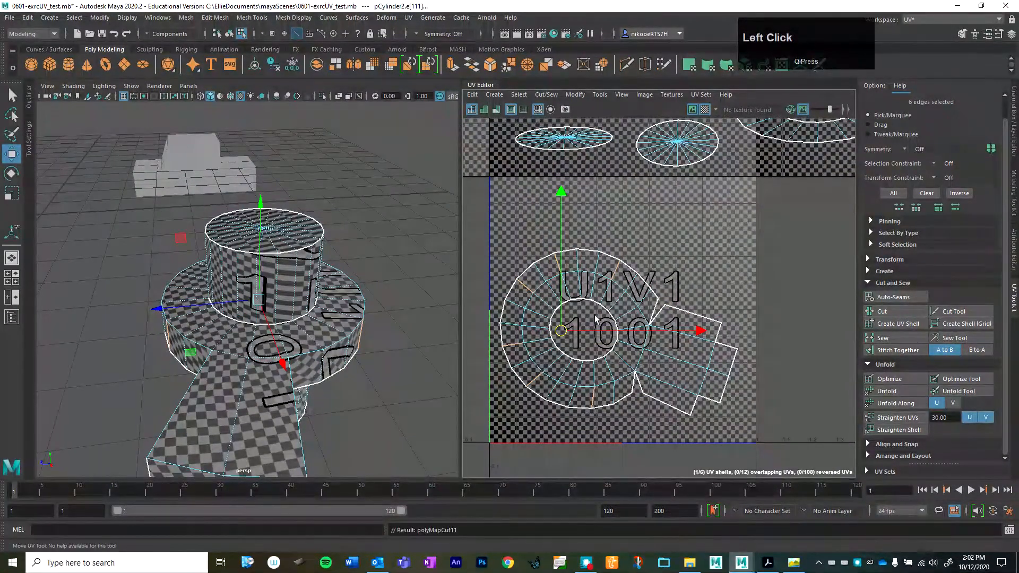
In UV shell mode, select the disc-and-arm shell with its new rim cuts and unfold it.
{"action": "right_click", "coordinate": [624, 288]}
{"action": "right_click", "coordinate": [590, 271]}
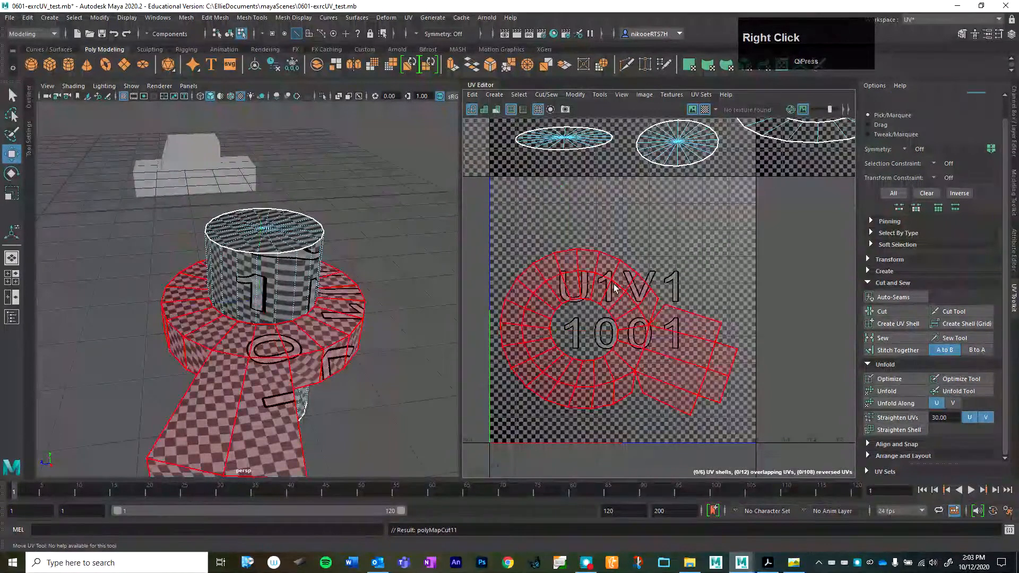
{"action": "scroll", "coordinate": [887, 349], "scroll_direction": "up", "scroll_amount": 1}
{"action": "scroll", "coordinate": [887, 349], "scroll_direction": "down", "scroll_amount": 1}
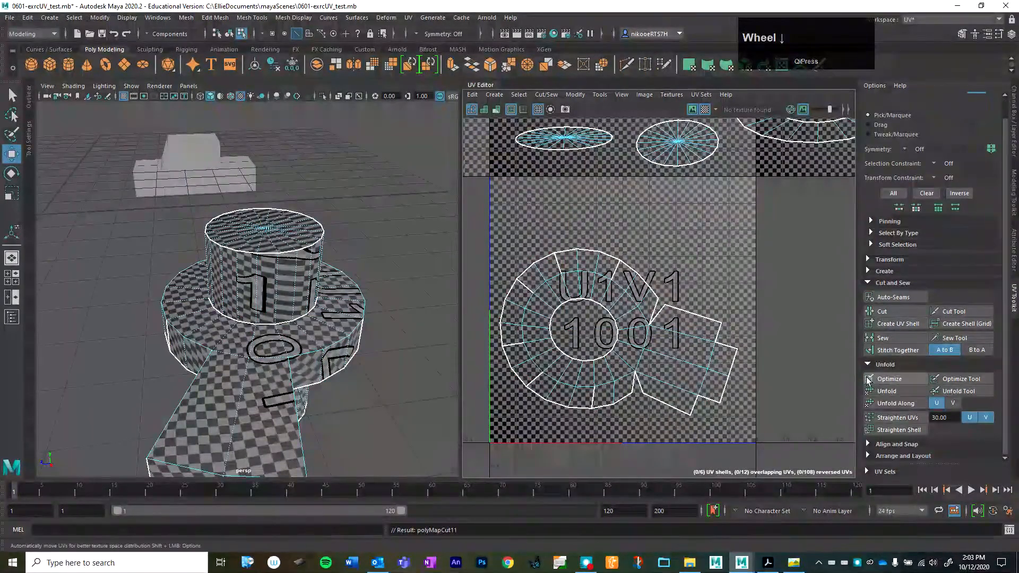
{"action": "left_click", "coordinate": [889, 392]}
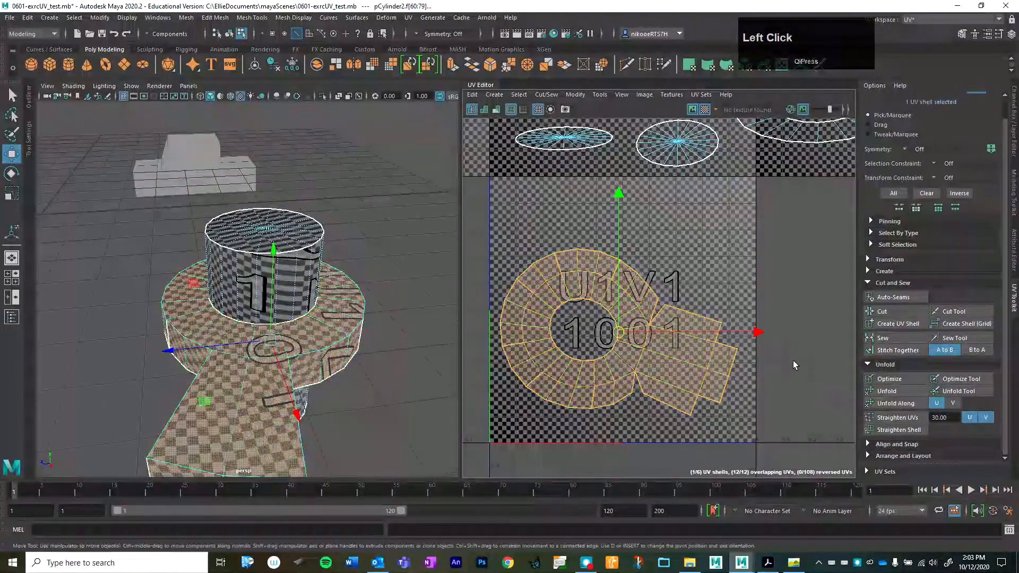
{"action": "left_click", "coordinate": [886, 391]}
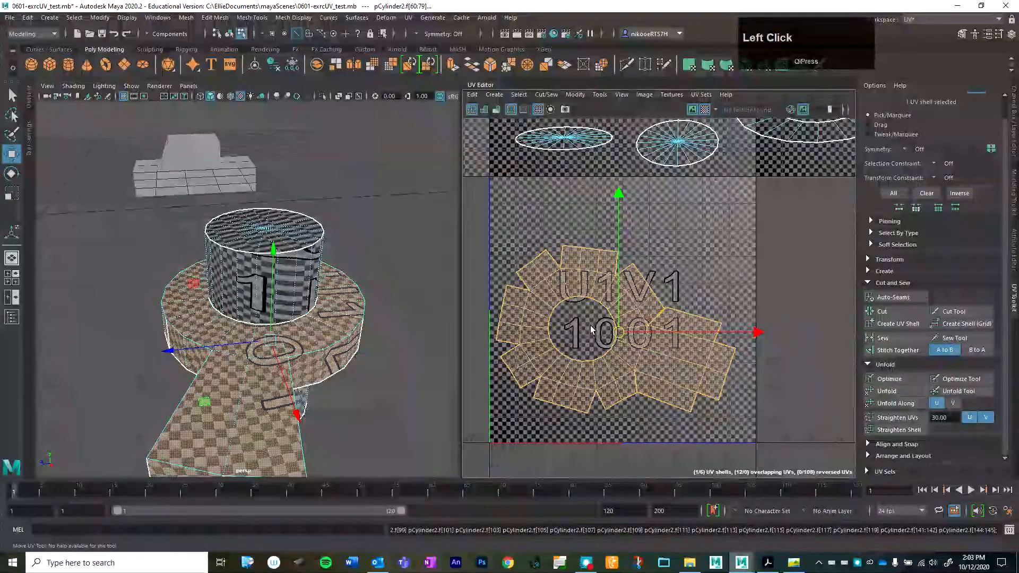
Rotate the unfolded disc-and-arm shell until its arm points straight down, and scale it down uniformly to fit the main tile.
{"action": "left_click_drag", "start_coordinate": [279, 371], "coordinate": [279, 285], "text": "alt"}
{"action": "left_click", "coordinate": [568, 351]}
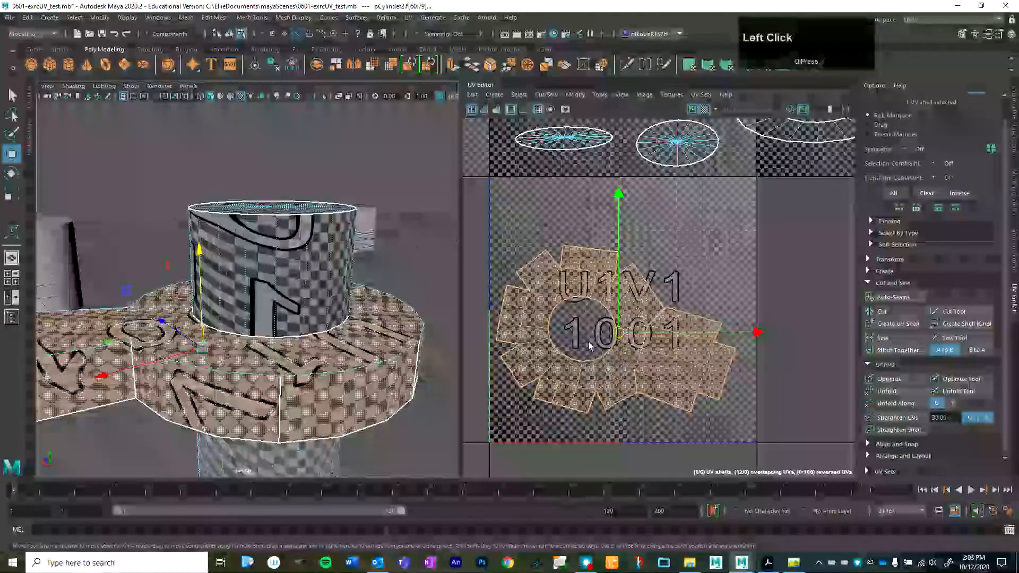
{"action": "scroll", "coordinate": [583, 340], "scroll_direction": "down", "scroll_amount": 3}
{"action": "scroll", "coordinate": [578, 333], "scroll_direction": "up", "scroll_amount": 4}
{"action": "left_click_drag", "start_coordinate": [324, 308], "coordinate": [268, 252], "text": "alt"}
{"action": "left_click", "coordinate": [266, 248]}
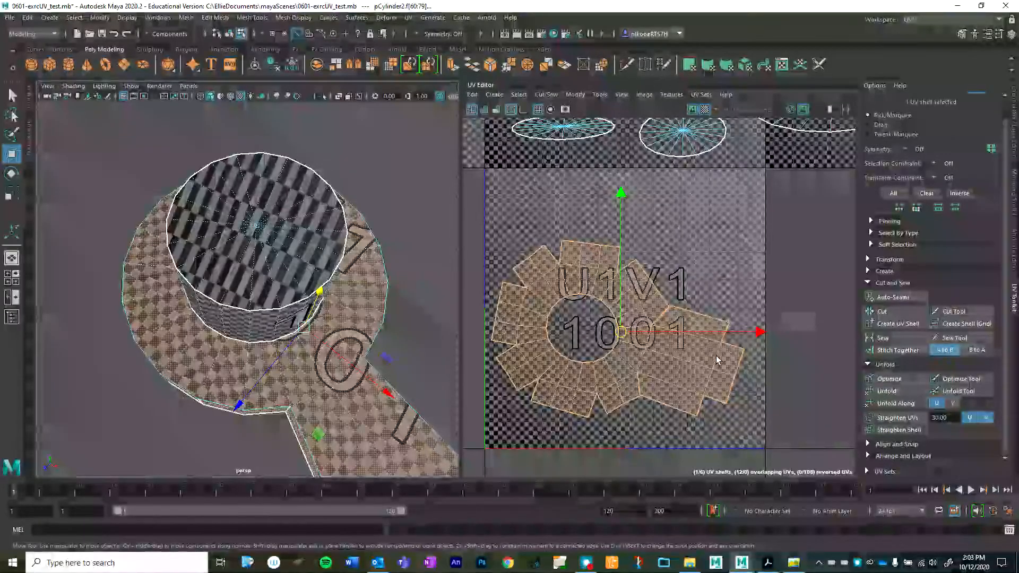
{"action": "key", "text": "e"}
{"action": "mouse_move", "coordinate": [734, 359]}
{"action": "left_mouse_down"}
{"action": "mouse_move", "coordinate": [736, 333]}
{"action": "mouse_move", "coordinate": [732, 348]}
{"action": "left_mouse_up"}
{"action": "key", "text": "r"}
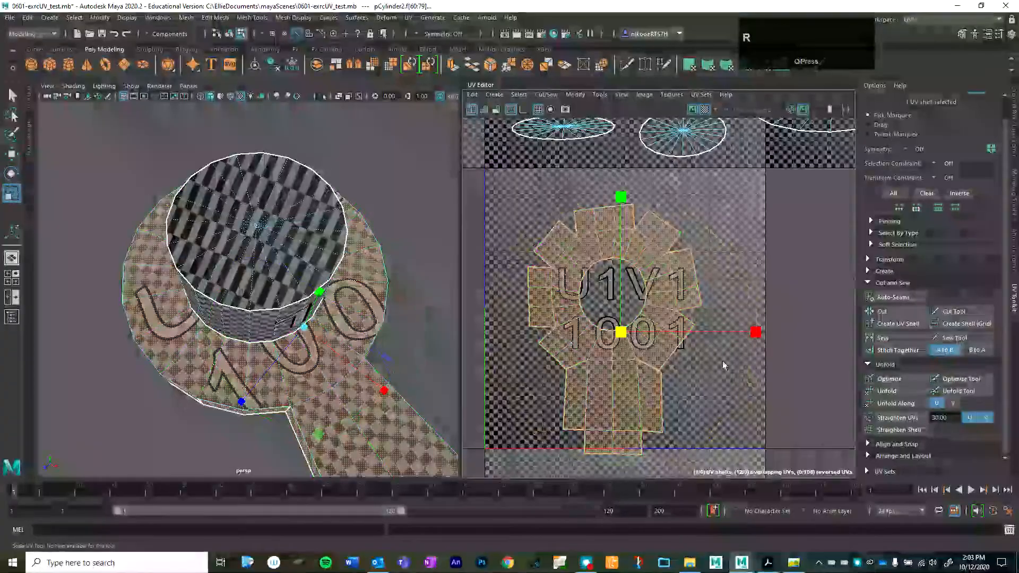
{"action": "left_click_drag", "start_coordinate": [620, 332], "coordinate": [601, 334]}
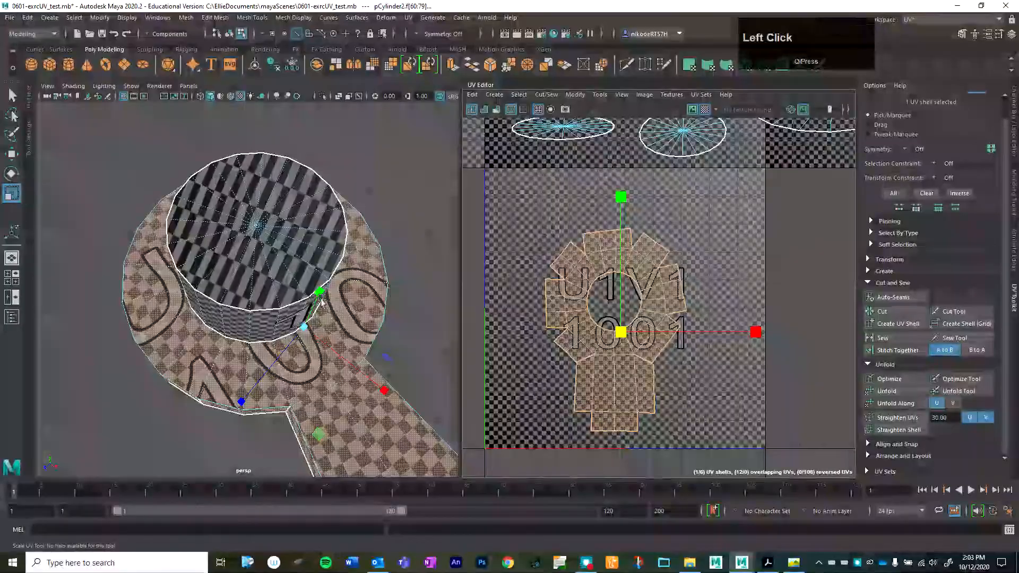
Select the loop of 18 edges around the disc's upper rim and cut it, separating the side strips from the top.
{"action": "scroll", "coordinate": [346, 296], "scroll_direction": "down", "scroll_amount": 3}
{"action": "scroll", "coordinate": [346, 295], "scroll_direction": "up", "scroll_amount": 5}
{"action": "left_click_drag", "start_coordinate": [346, 295], "coordinate": [300, 242], "text": "alt"}
{"action": "scroll", "coordinate": [598, 308], "scroll_direction": "up", "scroll_amount": 4}
{"action": "right_click_drag", "start_coordinate": [613, 246], "coordinate": [610, 217]}
{"action": "left_click", "coordinate": [605, 228]}
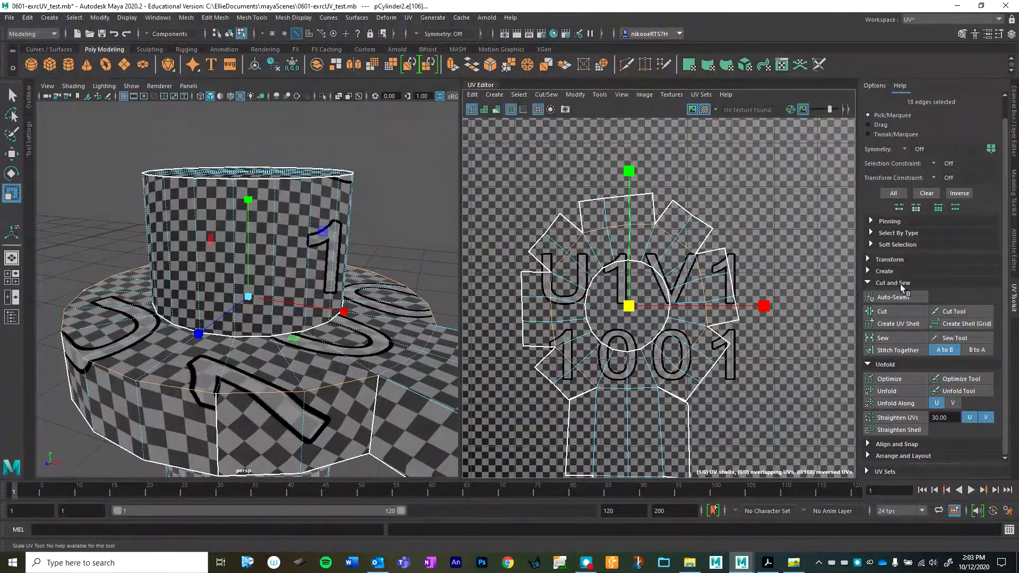
{"action": "left_click", "coordinate": [886, 312]}
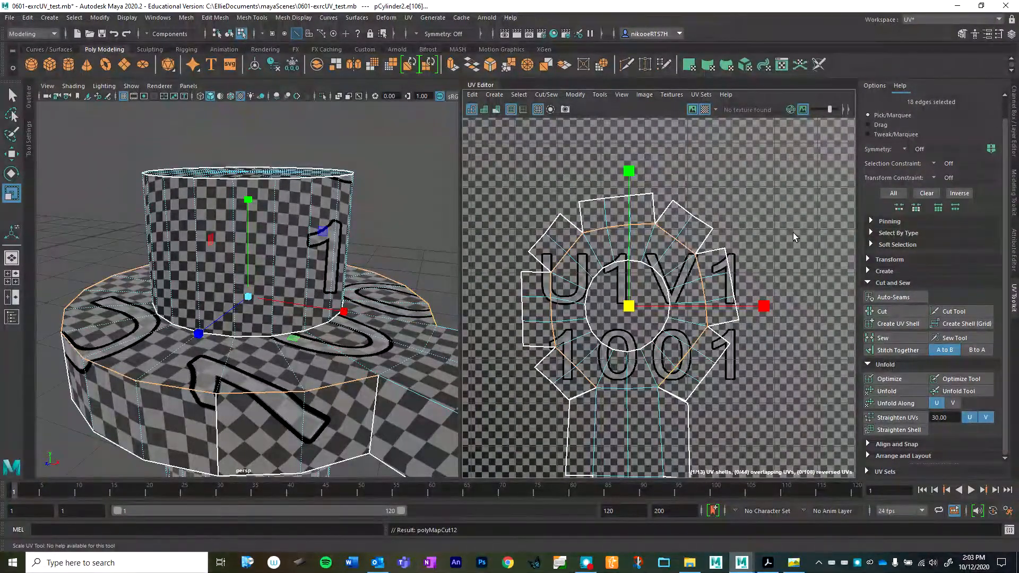
In UV shell mode, unfold the disc-top-and-arm shell and move it sideways out of the ring of side strips.
{"action": "scroll", "coordinate": [919, 168], "scroll_direction": "up", "scroll_amount": 1}
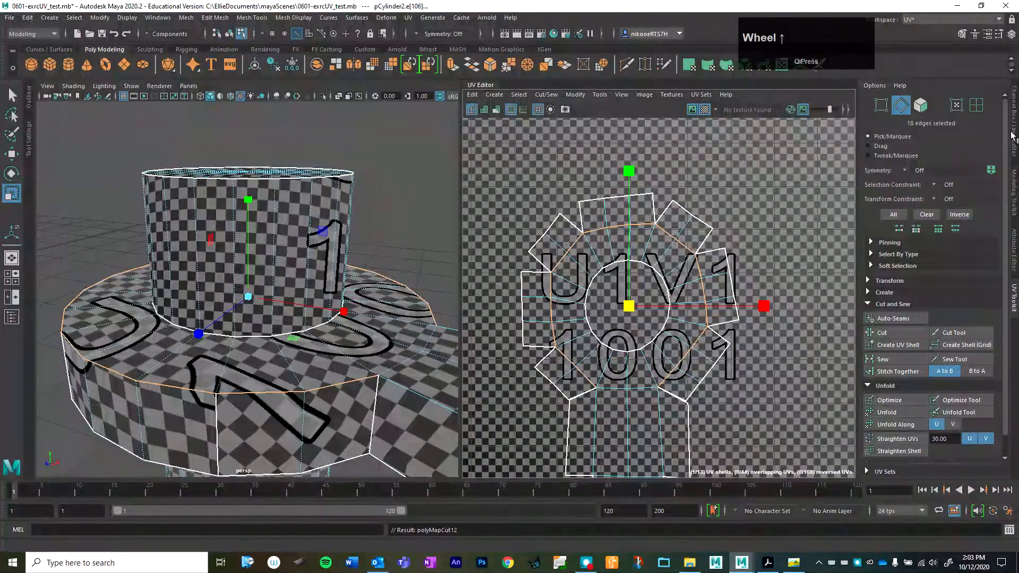
{"action": "left_click", "coordinate": [975, 105]}
{"action": "left_click", "coordinate": [684, 256]}
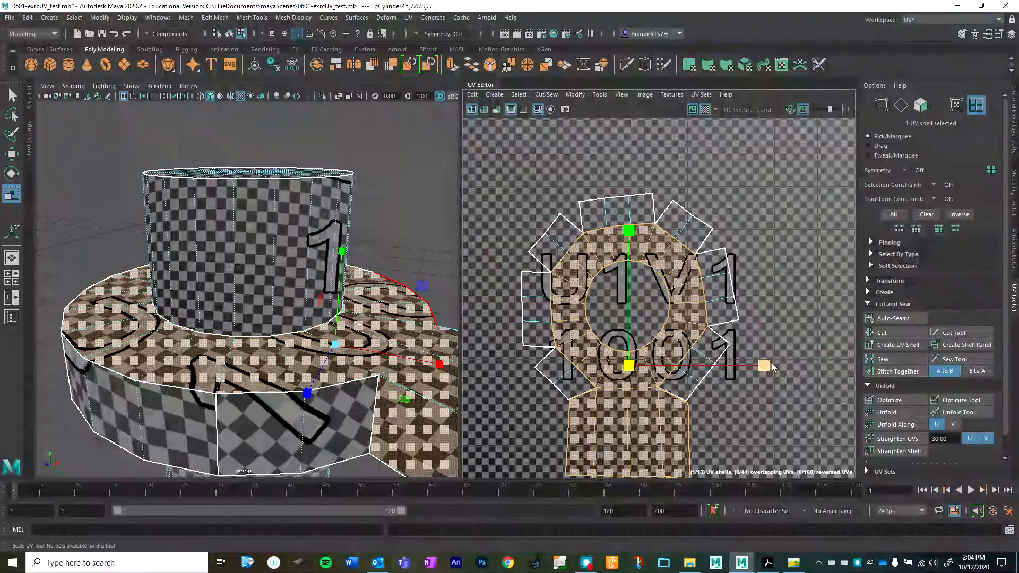
{"action": "scroll", "coordinate": [645, 295], "scroll_direction": "down", "scroll_amount": 3}
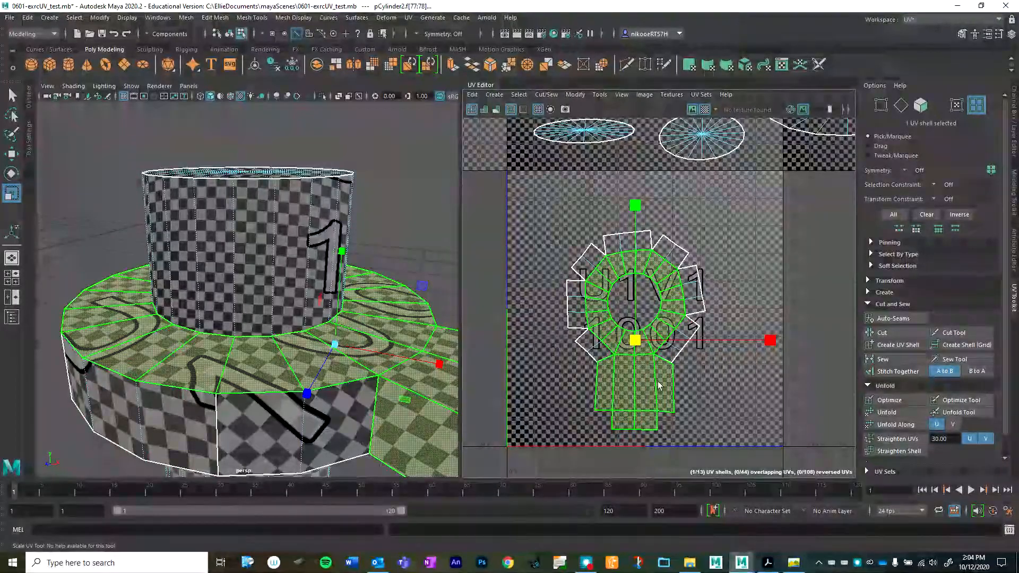
{"action": "left_click", "coordinate": [906, 414]}
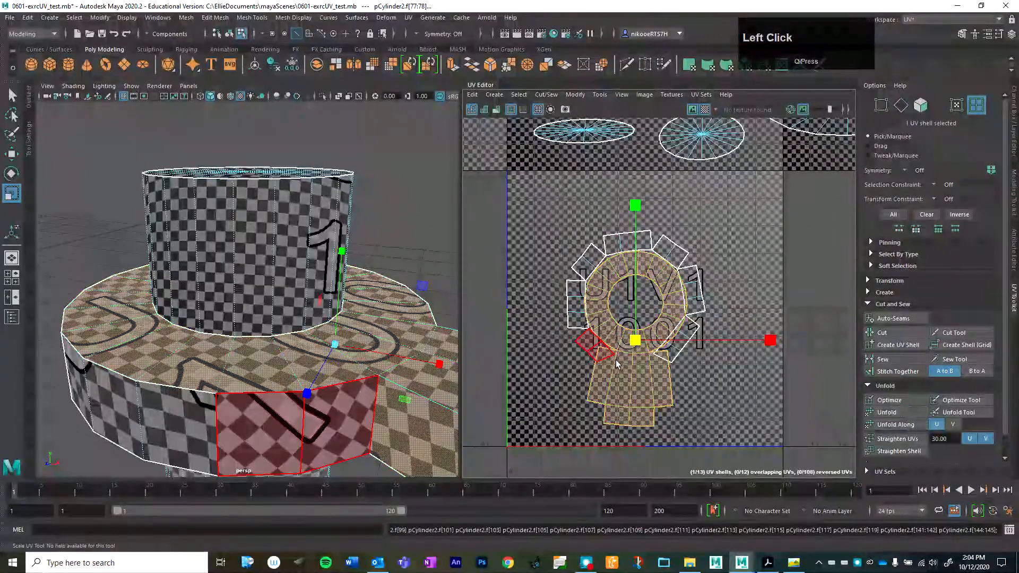
{"action": "key", "text": "w"}
{"action": "left_click_drag", "start_coordinate": [635, 346], "coordinate": [736, 330]}
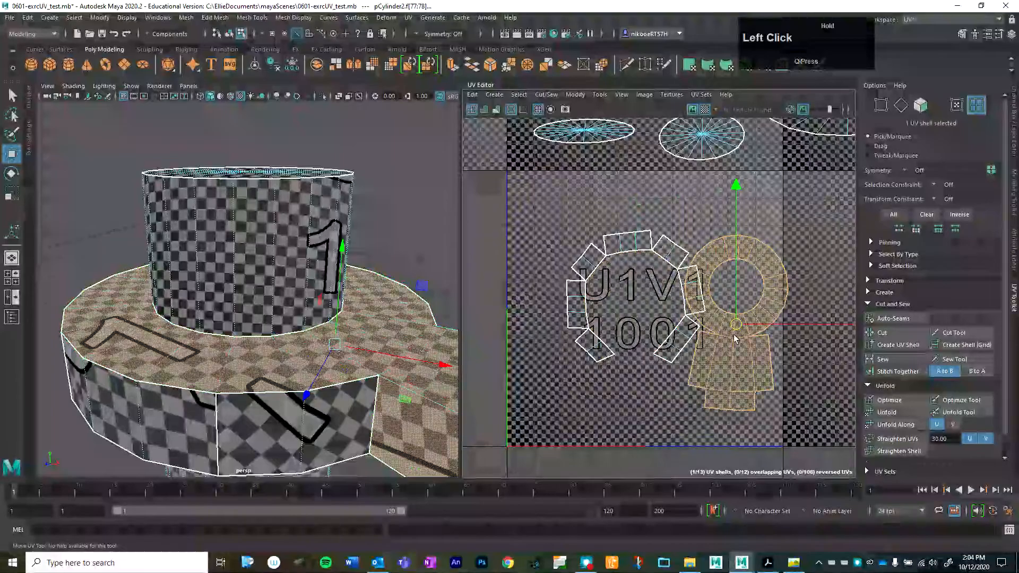
Examine the checker pattern on the disc's top and side after separating the top shell.
{"action": "scroll", "coordinate": [290, 223], "scroll_direction": "down", "scroll_amount": 4}
{"action": "left_click_drag", "start_coordinate": [282, 220], "coordinate": [284, 344], "text": "alt"}
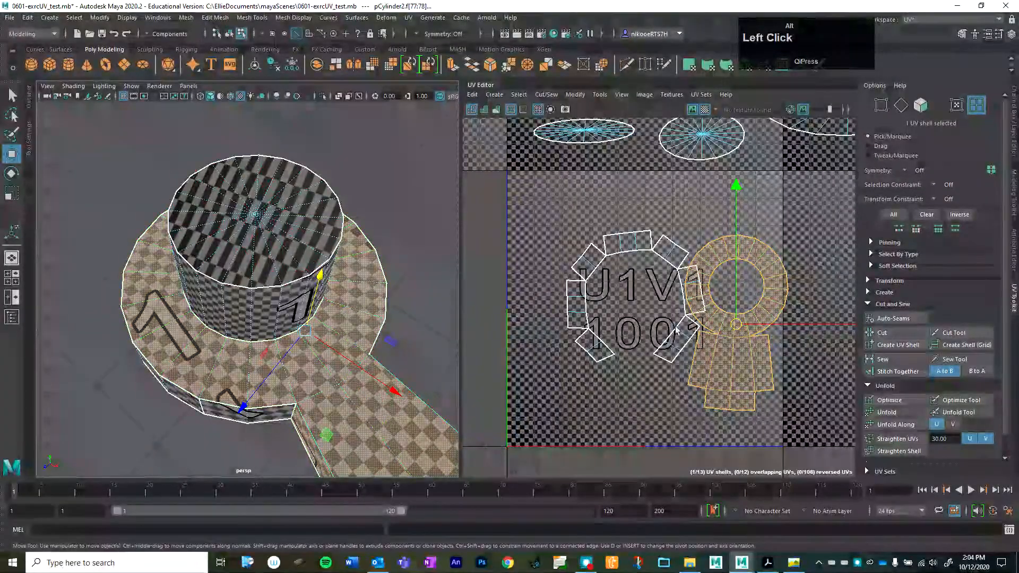
{"action": "scroll", "coordinate": [715, 347], "scroll_direction": "down", "scroll_amount": 4}
{"action": "scroll", "coordinate": [715, 345], "scroll_direction": "up", "scroll_amount": 5}
{"action": "left_click", "coordinate": [715, 346], "text": "alt"}
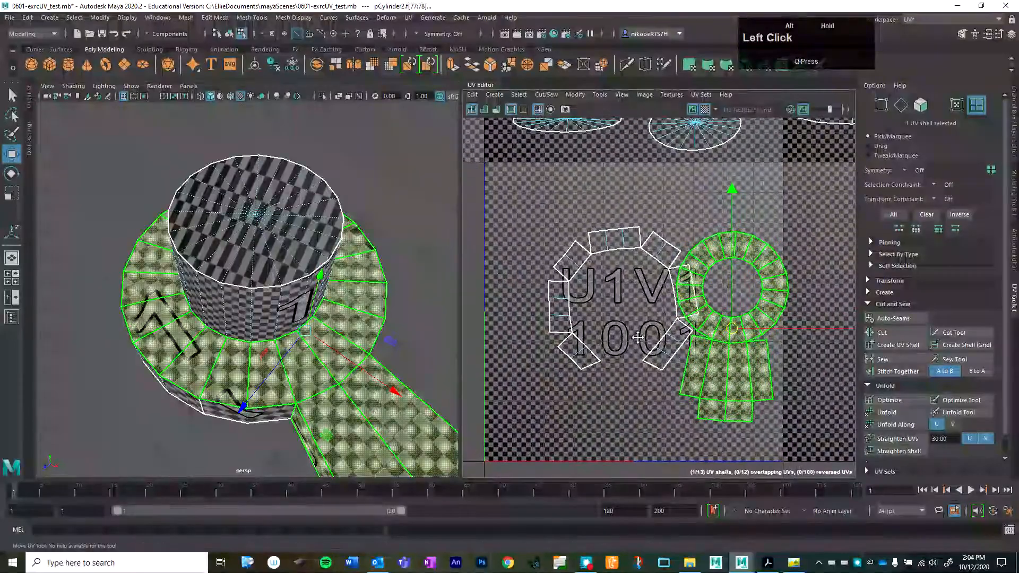
{"action": "scroll", "coordinate": [389, 386], "scroll_direction": "down", "scroll_amount": 4}
{"action": "left_click_drag", "start_coordinate": [371, 376], "coordinate": [414, 329], "text": "alt"}
Select all seven side-strip shells and examine their checker pattern around the disc's rim.
{"action": "left_click", "coordinate": [667, 341]}
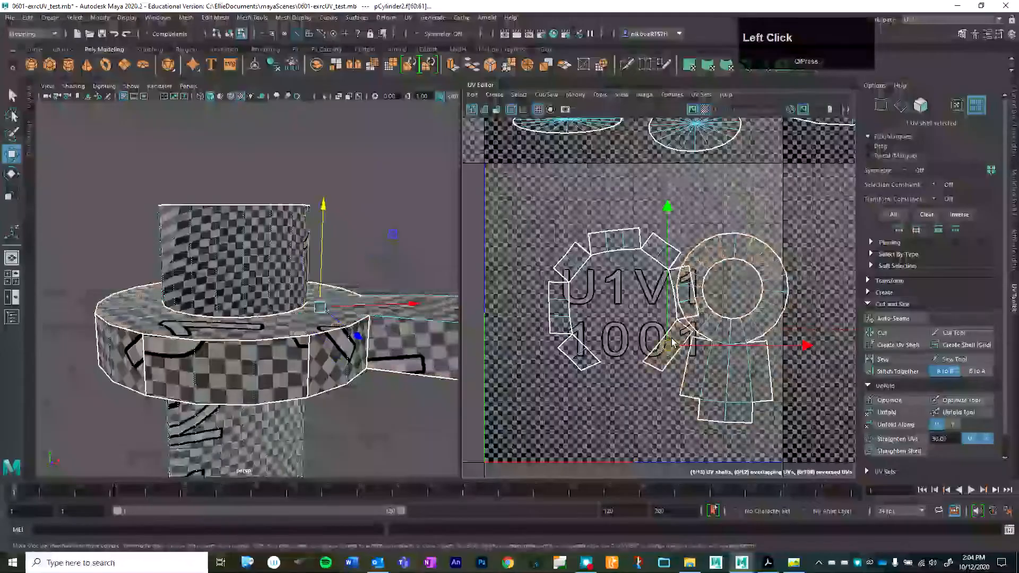
{"action": "left_click", "coordinate": [684, 296], "text": "shift"}
{"action": "left_click", "coordinate": [607, 243], "text": "shift"}
{"action": "left_click", "coordinate": [567, 267], "text": "shift"}
{"action": "left_click", "coordinate": [560, 309], "text": "shift"}
{"action": "left_click", "coordinate": [580, 352], "text": "shift"}
{"action": "scroll", "coordinate": [355, 365], "scroll_direction": "down", "scroll_amount": 3}
{"action": "scroll", "coordinate": [355, 365], "scroll_direction": "up", "scroll_amount": 3}
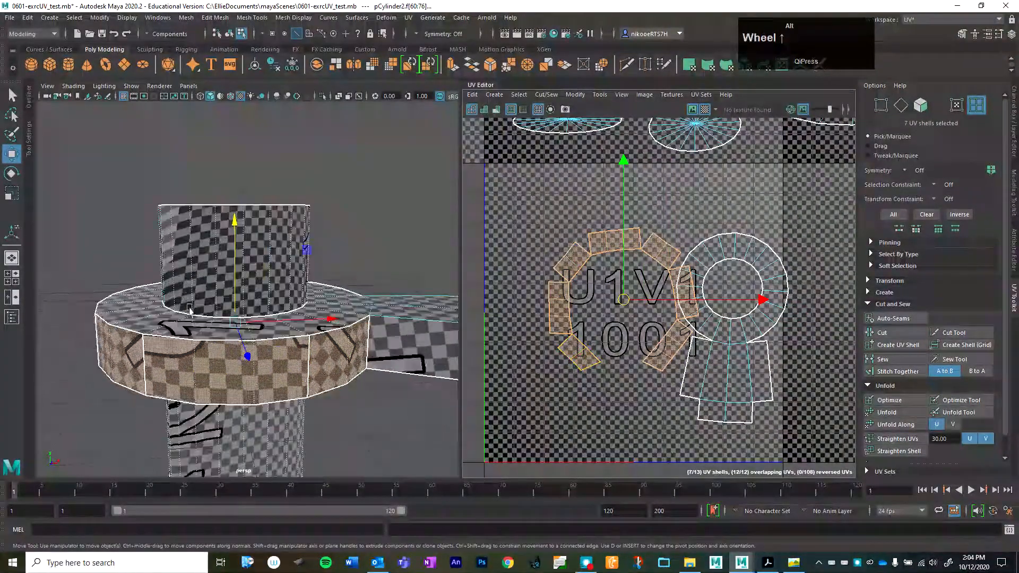
{"action": "left_click_drag", "start_coordinate": [355, 365], "coordinate": [302, 313], "text": "alt"}
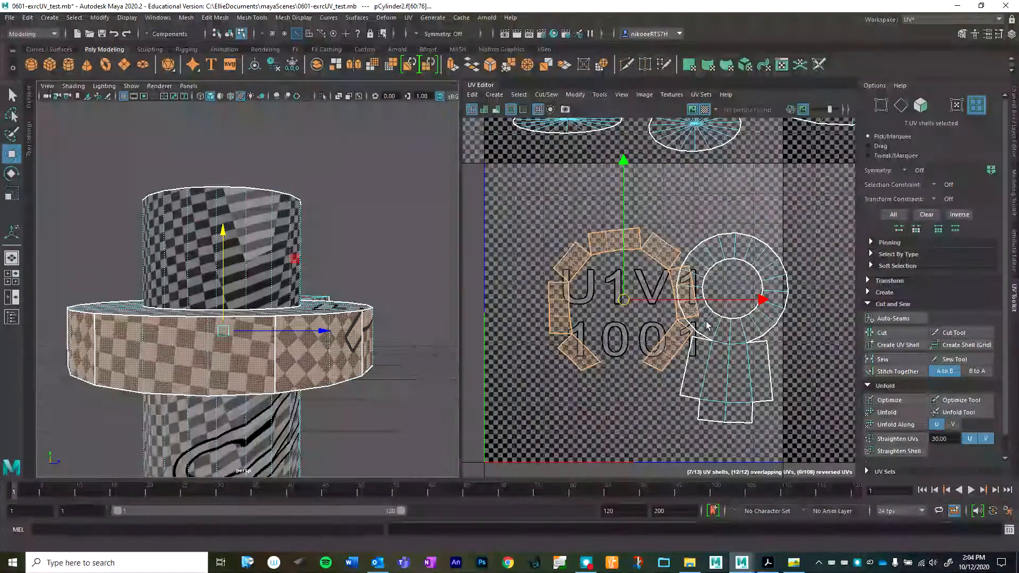
{"action": "left_click_drag", "start_coordinate": [354, 239], "coordinate": [295, 244], "text": "alt"}
Sew the disc's seven side-strip shells end to end into one continuous strip with the Sew Tool.
{"action": "left_click", "coordinate": [891, 333]}
{"action": "left_click", "coordinate": [967, 329]}
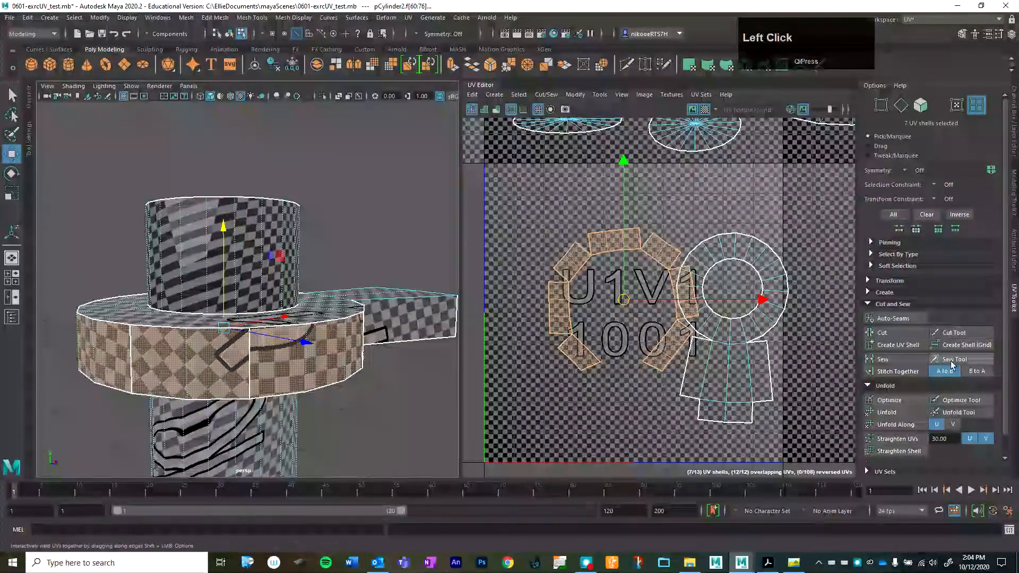
{"action": "scroll", "coordinate": [691, 313], "scroll_direction": "up", "scroll_amount": 3}
{"action": "middle_click_drag", "start_coordinate": [691, 314], "coordinate": [635, 341]}
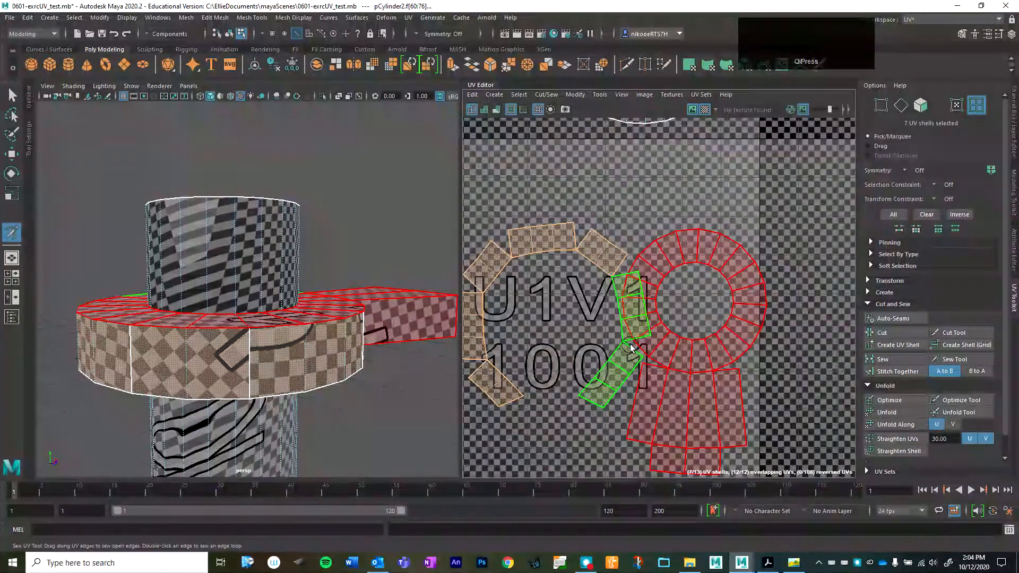
{"action": "right_click", "coordinate": [630, 348]}
{"action": "right_click_drag", "start_coordinate": [626, 349], "coordinate": [630, 345]}
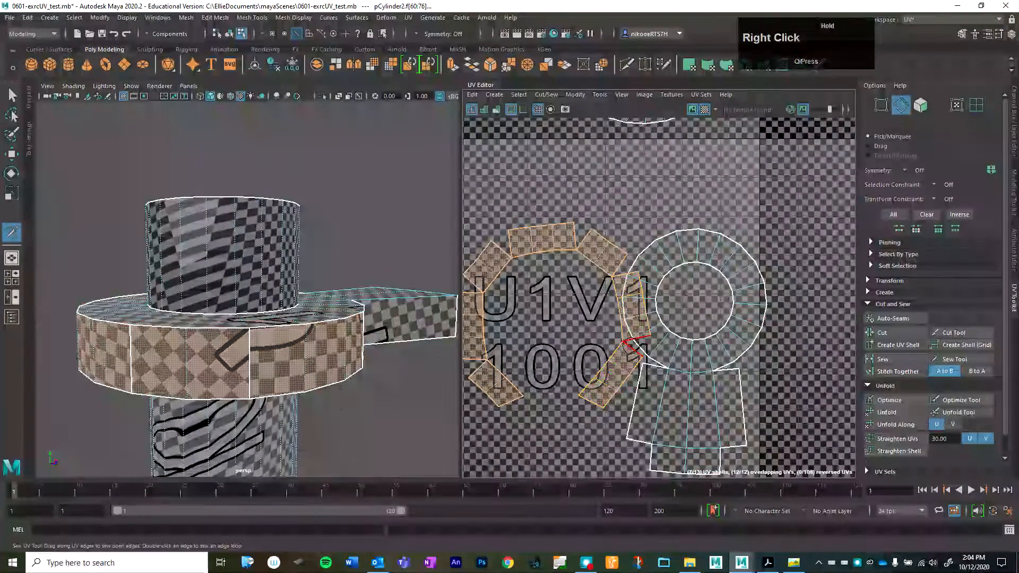
{"action": "left_click", "coordinate": [581, 238]}
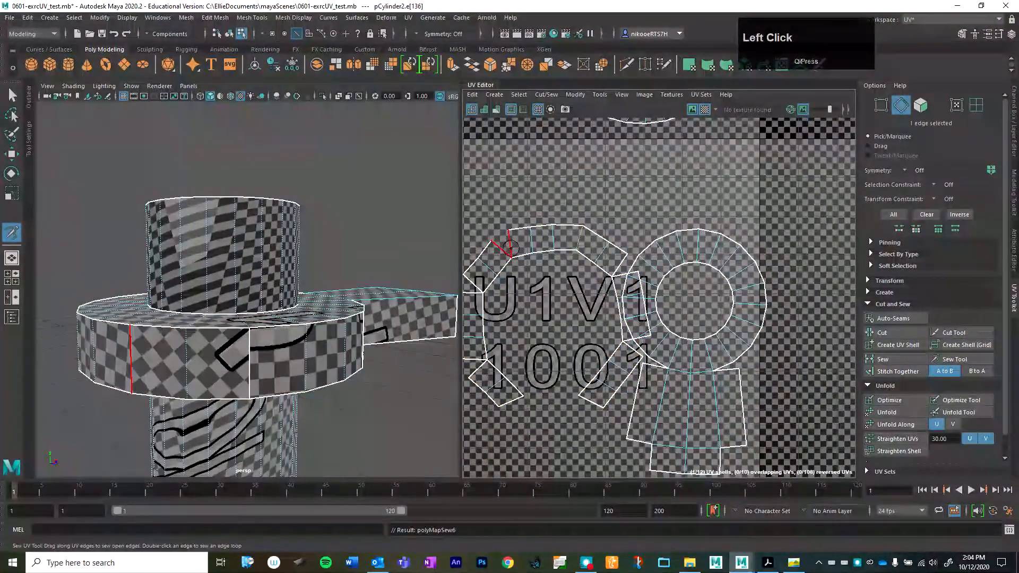
{"action": "middle_click_drag", "start_coordinate": [528, 264], "coordinate": [580, 240], "text": "alt"}
{"action": "left_click", "coordinate": [544, 366]}
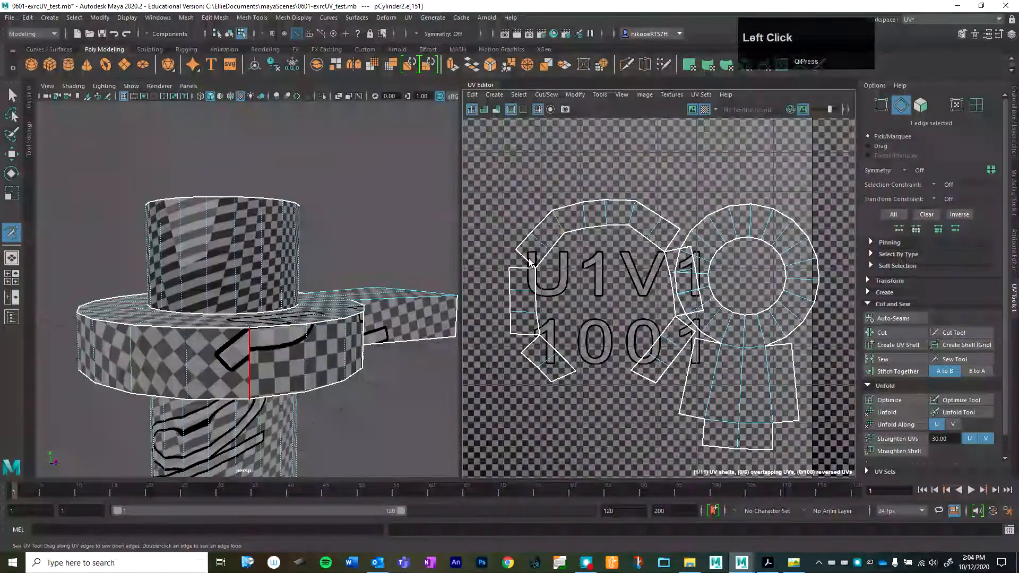
{"action": "left_click", "coordinate": [685, 318]}
{"action": "left_click", "coordinate": [547, 333]}
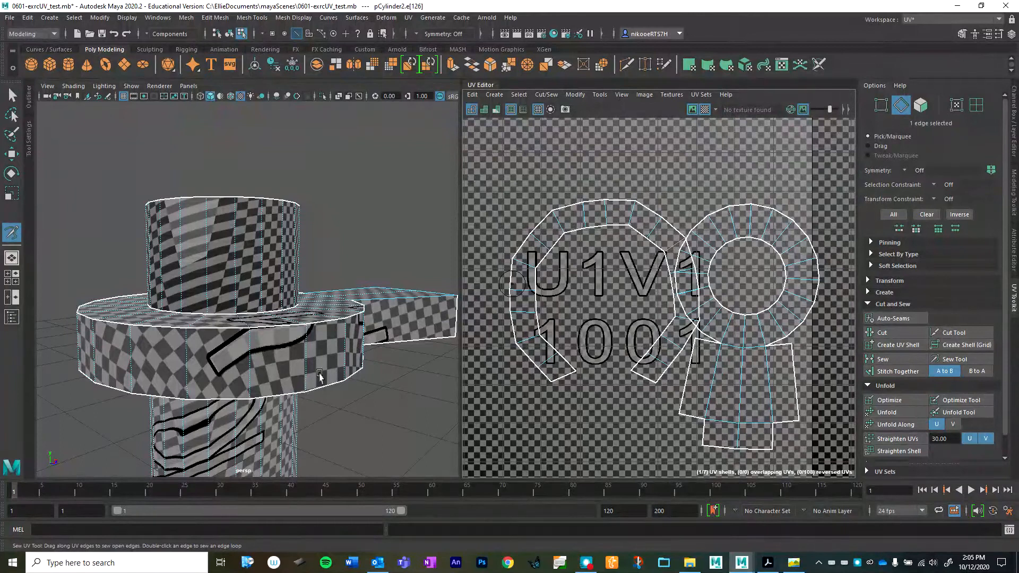
In UV shell mode, select the sewn side-strip shell and unfold it into a straight band.
{"action": "key", "text": "q"}
{"action": "right_click_drag", "start_coordinate": [613, 207], "coordinate": [568, 193]}
{"action": "left_click", "coordinate": [627, 216]}
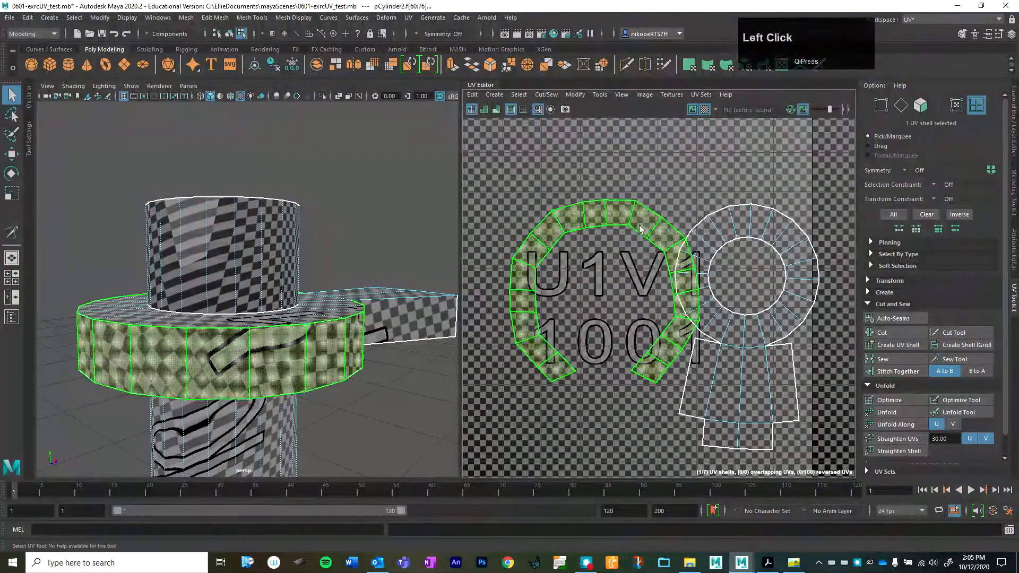
{"action": "left_click", "coordinate": [885, 414]}
{"action": "scroll", "coordinate": [639, 366], "scroll_direction": "down", "scroll_amount": 3}
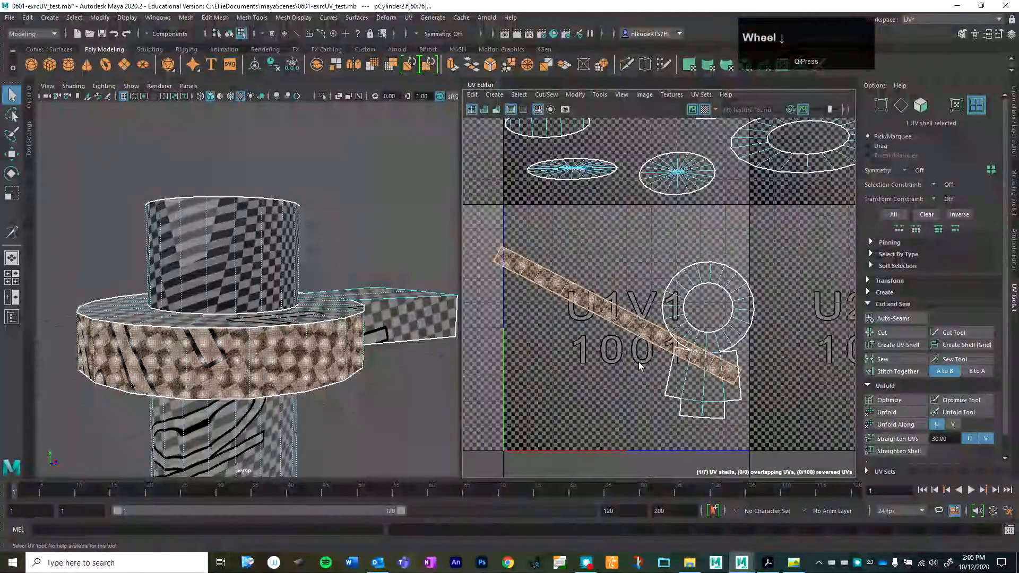
{"action": "left_click_drag", "start_coordinate": [272, 345], "coordinate": [375, 307], "text": "alt"}
Unfold the disc-bottom-and-arm shell in the U2V2 tile.
{"action": "scroll", "coordinate": [716, 329], "scroll_direction": "down", "scroll_amount": 3}
{"action": "middle_click_drag", "start_coordinate": [716, 329], "coordinate": [683, 353]}
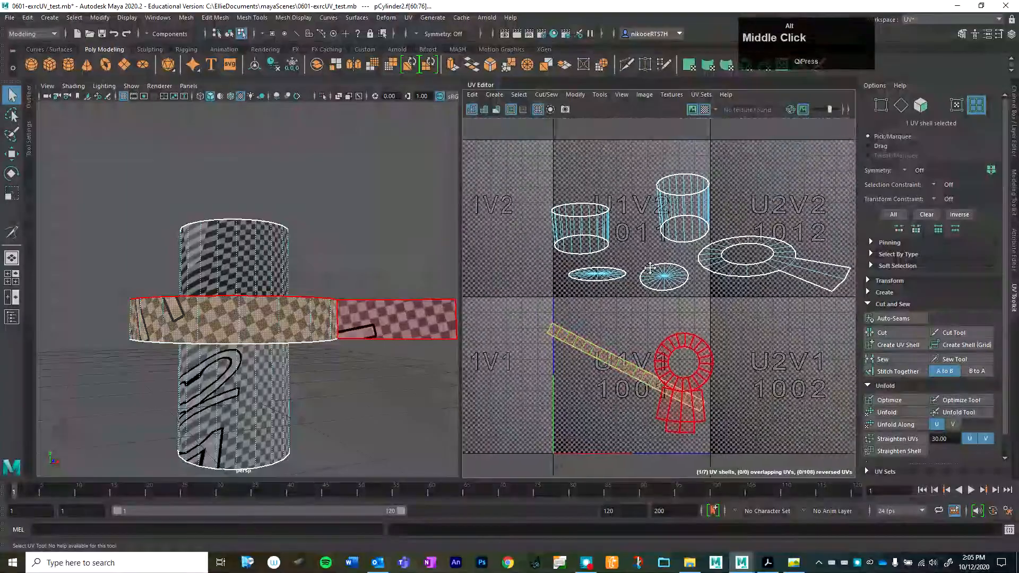
{"action": "left_click", "coordinate": [740, 284]}
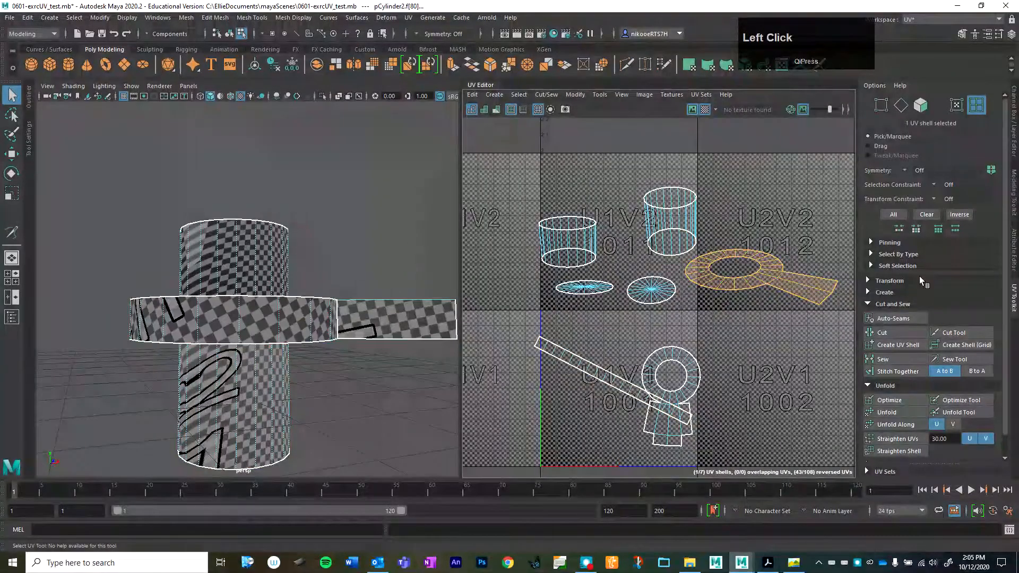
{"action": "left_click", "coordinate": [897, 414]}
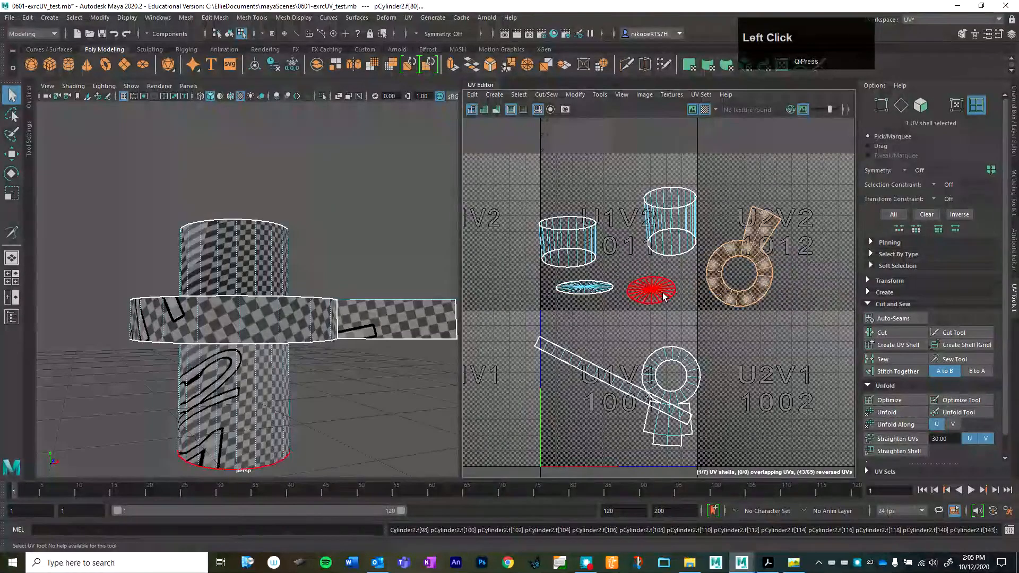
{"action": "left_click", "coordinate": [727, 251]}
{"action": "left_click_drag", "start_coordinate": [277, 216], "coordinate": [301, 185], "text": "alt"}
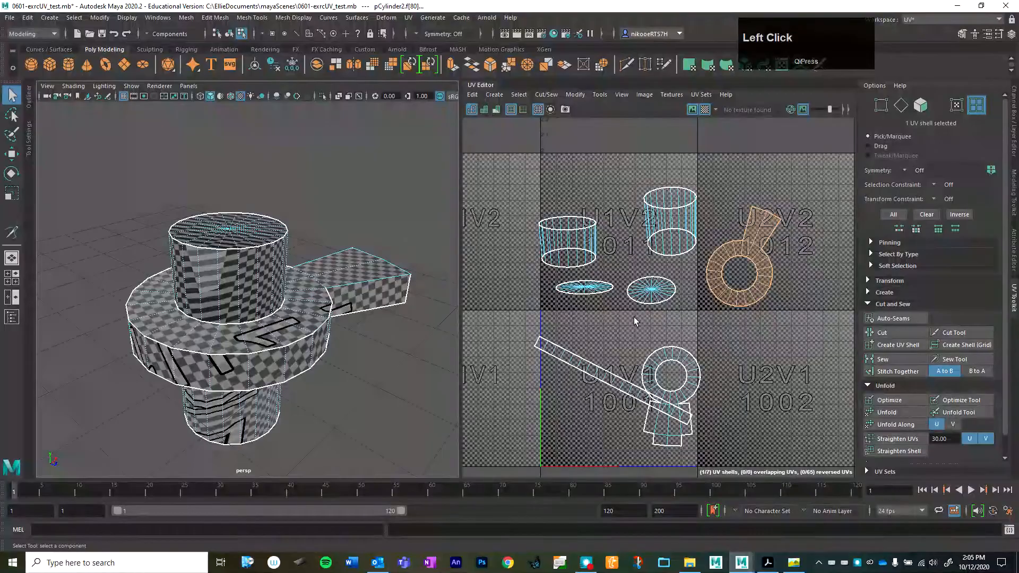
Unfold the two circular cap shells, first the upper cylinder's top and then the lower cylinder's bottom.
{"action": "left_click", "coordinate": [651, 290]}
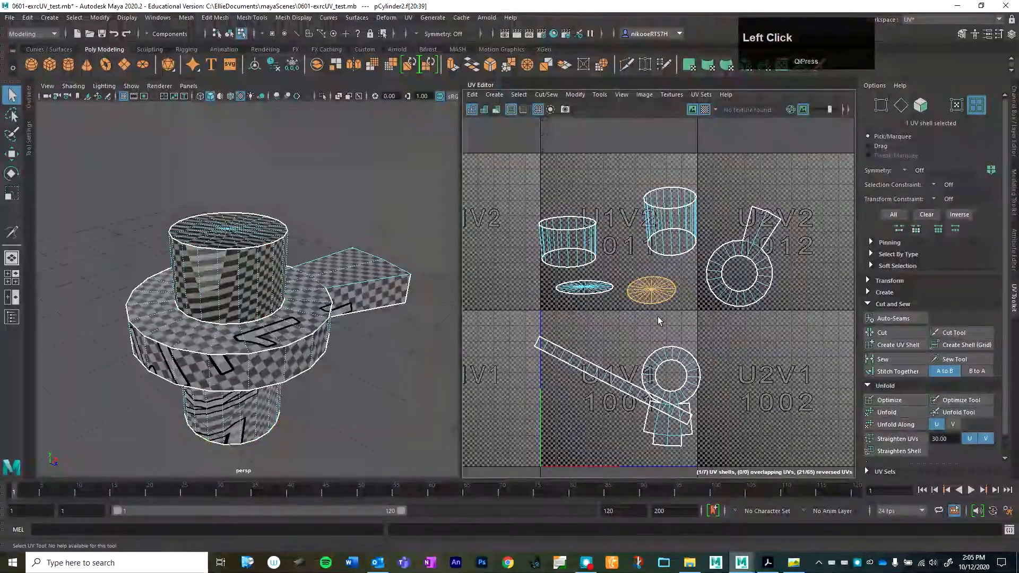
{"action": "scroll", "coordinate": [658, 320], "scroll_direction": "down", "scroll_amount": 3}
{"action": "scroll", "coordinate": [658, 320], "scroll_direction": "up", "scroll_amount": 4}
{"action": "scroll", "coordinate": [233, 198], "scroll_direction": "up", "scroll_amount": 5, "text": "alt"}
{"action": "left_click_drag", "start_coordinate": [234, 198], "coordinate": [225, 232], "text": "alt"}
{"action": "scroll", "coordinate": [275, 255], "scroll_direction": "down", "scroll_amount": 5, "text": "alt"}
{"action": "middle_click_drag", "start_coordinate": [277, 256], "coordinate": [336, 272], "text": "alt"}
{"action": "left_click_drag", "start_coordinate": [320, 273], "coordinate": [318, 221], "text": "alt"}
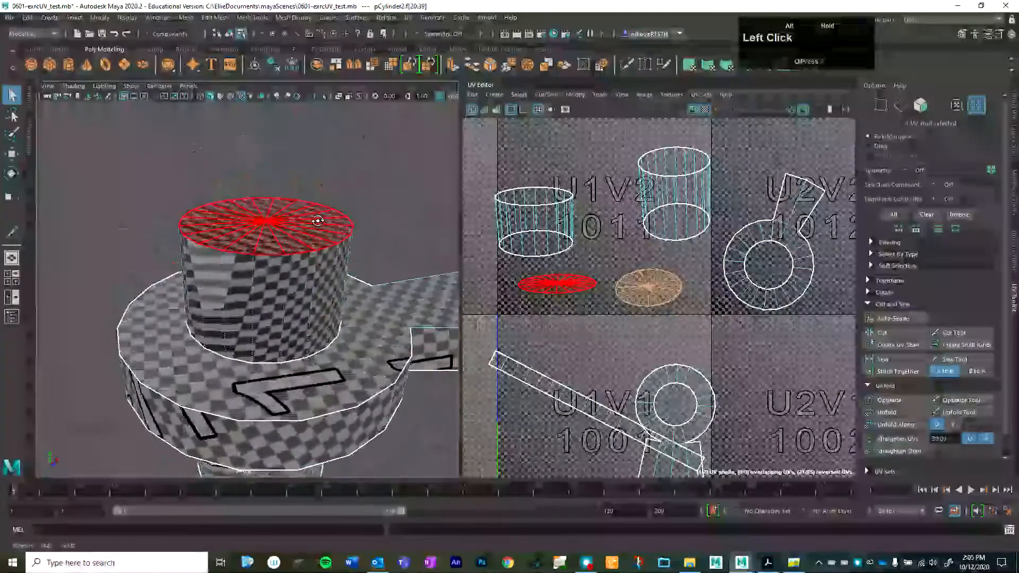
{"action": "left_click", "coordinate": [575, 287]}
{"action": "left_click", "coordinate": [904, 411]}
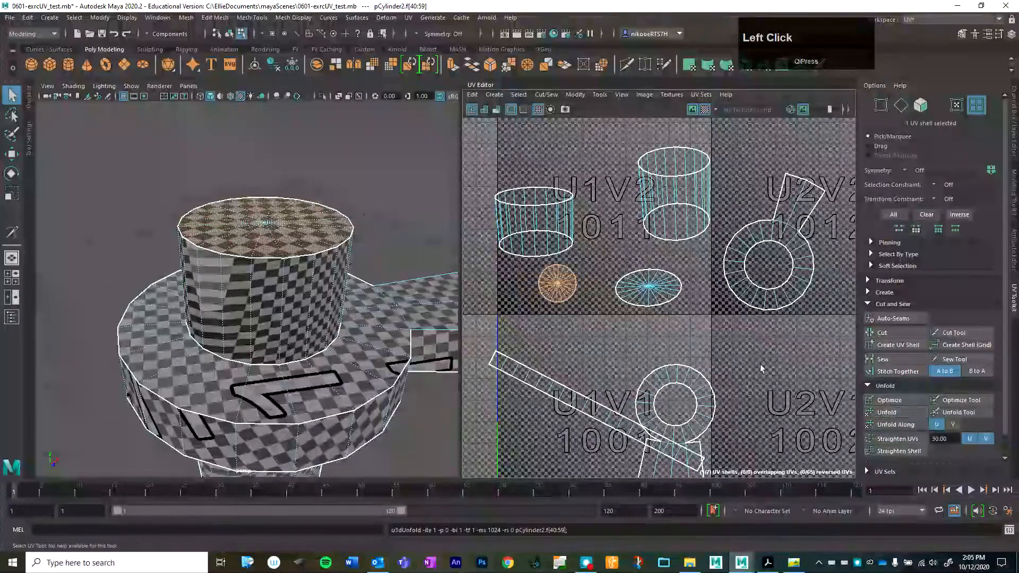
{"action": "left_click", "coordinate": [659, 296]}
{"action": "left_click", "coordinate": [904, 412]}
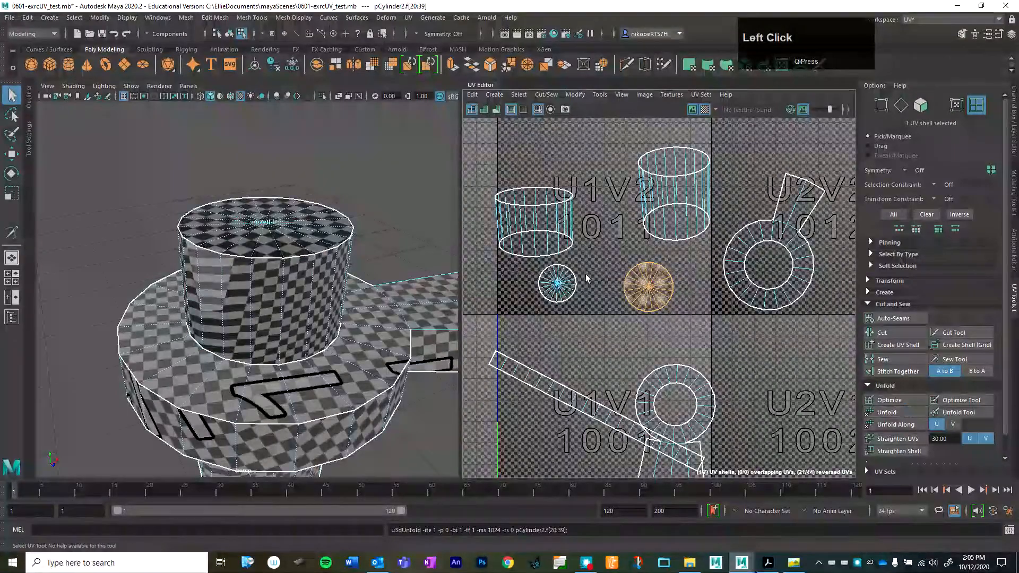
Try unfolding the upper cylinder's side shell without a vertical seam and check its checker pattern.
{"action": "left_click", "coordinate": [561, 296]}
{"action": "left_click_drag", "start_coordinate": [275, 314], "coordinate": [301, 303], "text": "alt"}
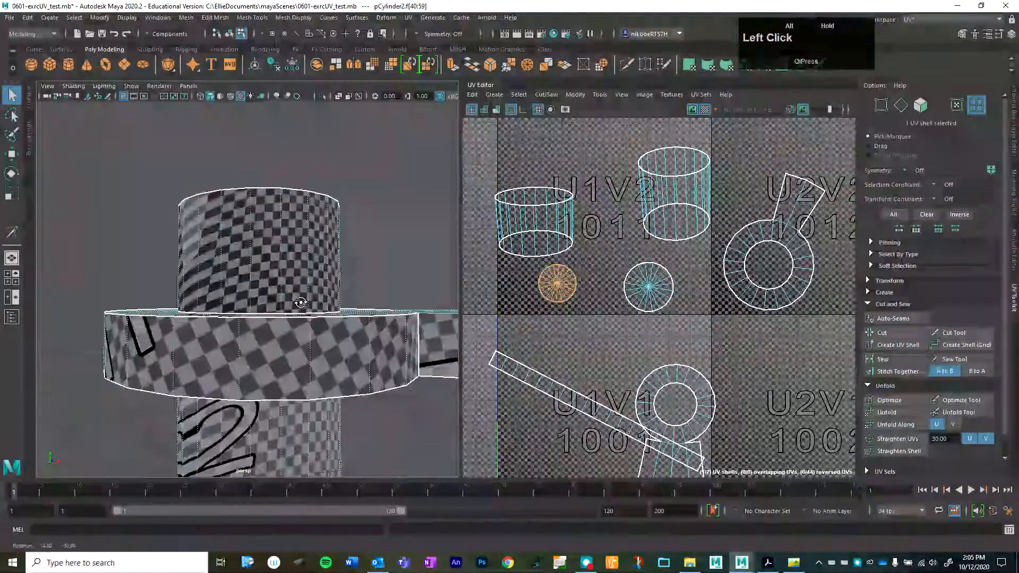
{"action": "left_click", "coordinate": [522, 215]}
{"action": "left_click", "coordinate": [895, 400]}
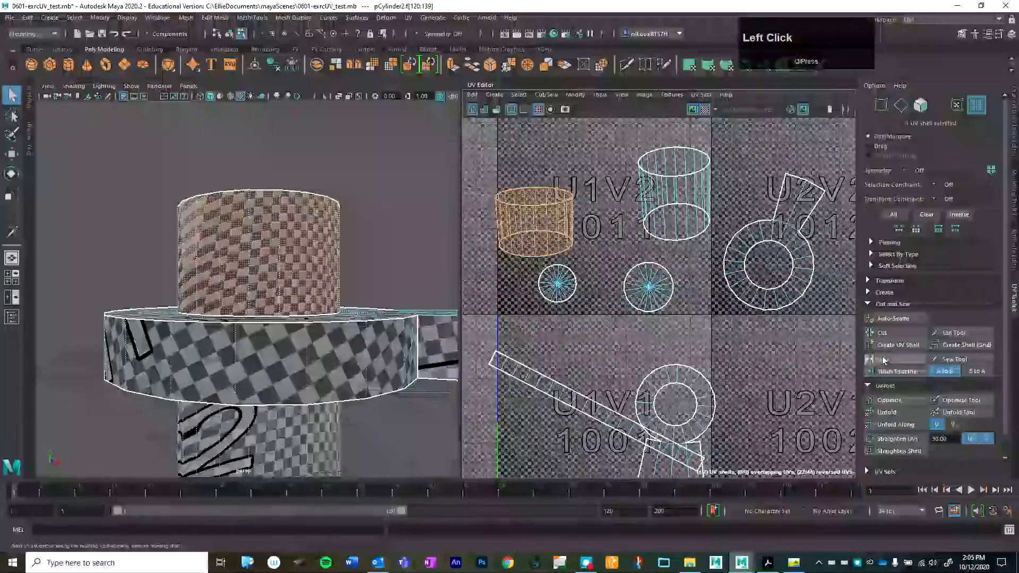
{"action": "left_click", "coordinate": [893, 413]}
{"action": "scroll", "coordinate": [359, 285], "scroll_direction": "down", "scroll_amount": 2}
{"action": "scroll", "coordinate": [361, 284], "scroll_direction": "up", "scroll_amount": 2}
{"action": "left_click_drag", "start_coordinate": [361, 285], "coordinate": [254, 298], "text": "alt"}
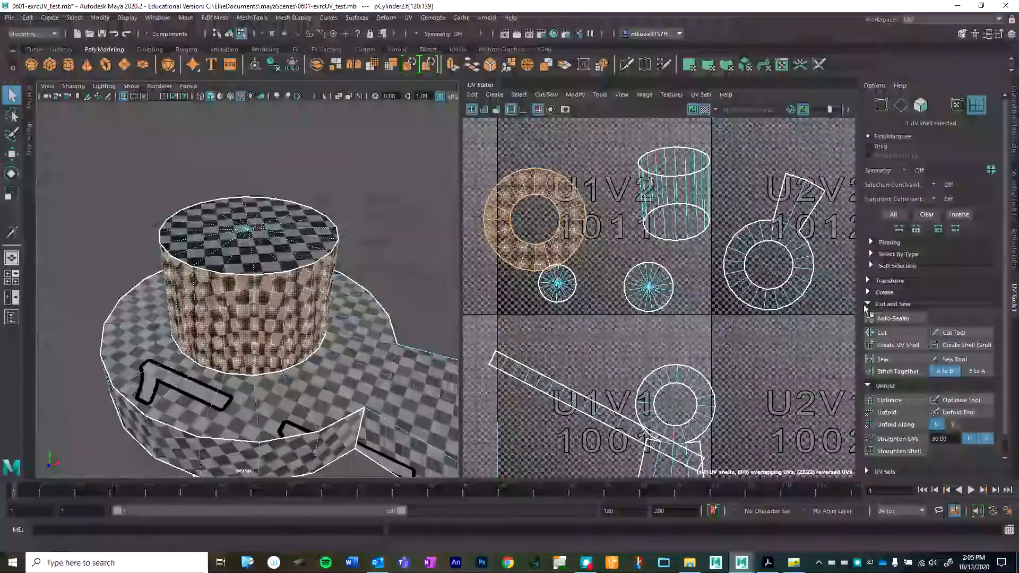
In edge mode, select one vertical edge on the upper cylinder's side, away from the arm, and cut it.
{"action": "right_click_drag", "start_coordinate": [560, 234], "coordinate": [525, 214]}
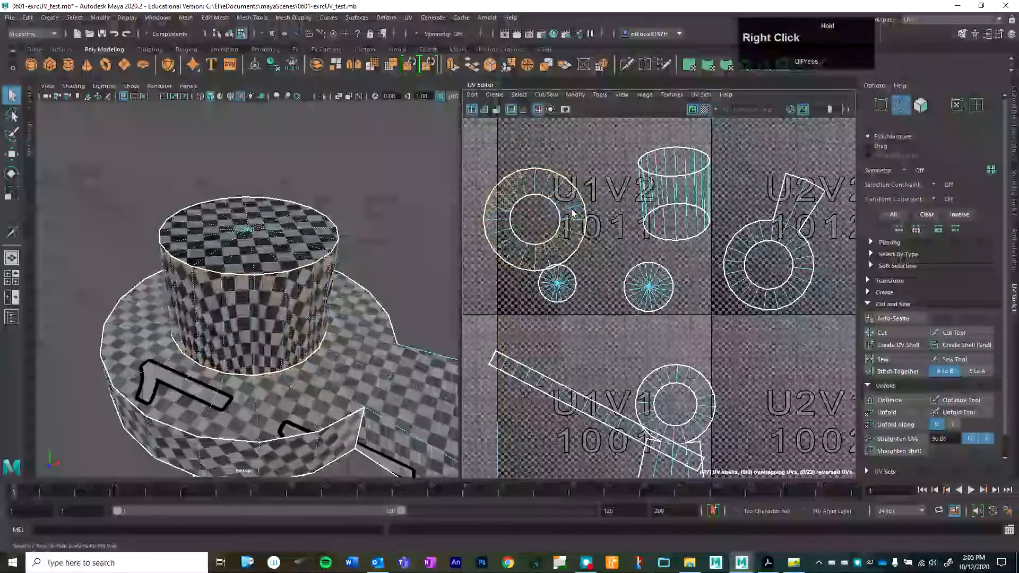
{"action": "left_click_drag", "start_coordinate": [276, 207], "coordinate": [266, 257], "text": "alt"}
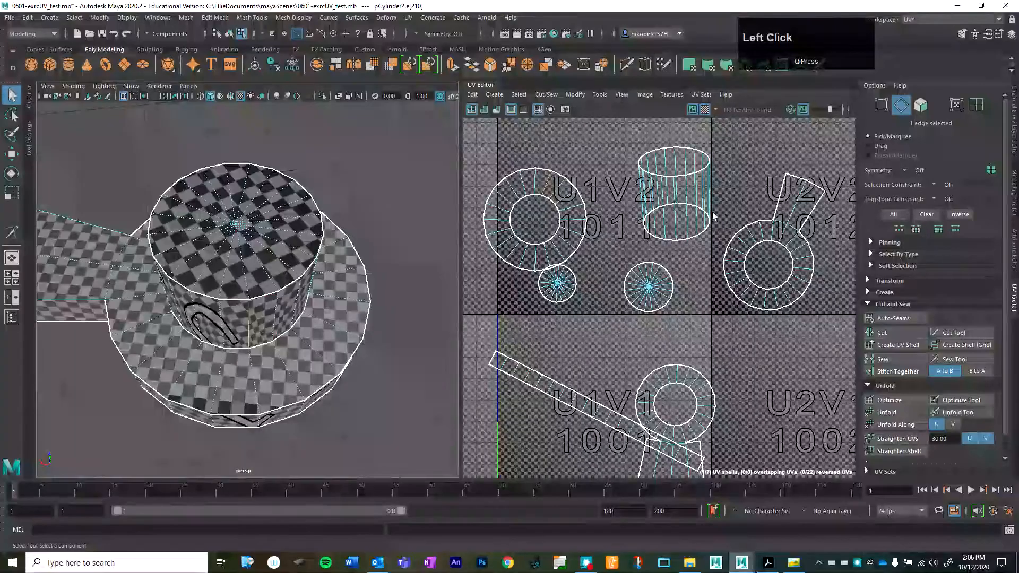
{"action": "left_click", "coordinate": [883, 334]}
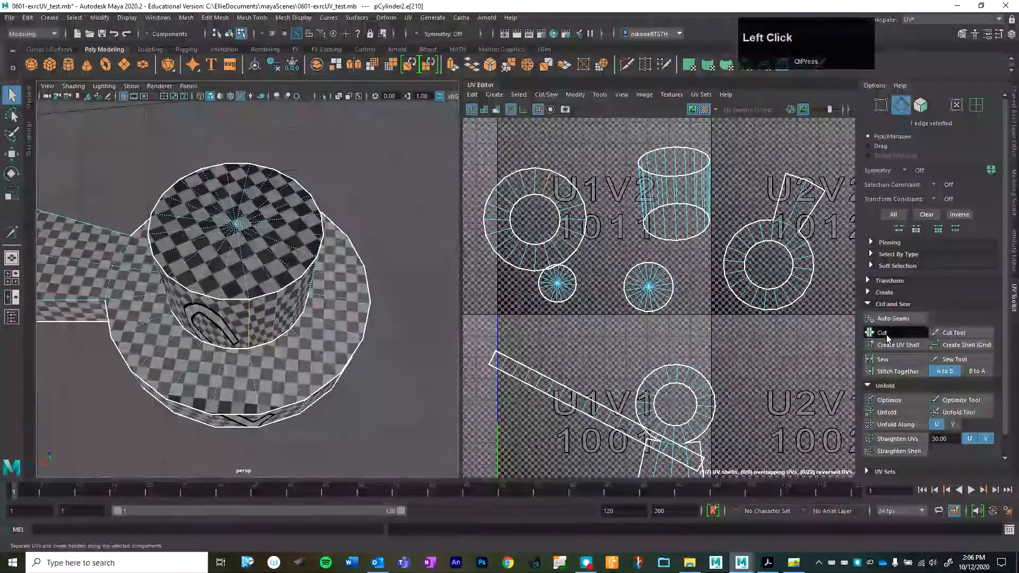
Unfold the upper cylinder's cut side shell into a flat strip and inspect its checker pattern.
{"action": "right_click_drag", "start_coordinate": [559, 215], "coordinate": [507, 196]}
{"action": "left_click", "coordinate": [569, 217]}
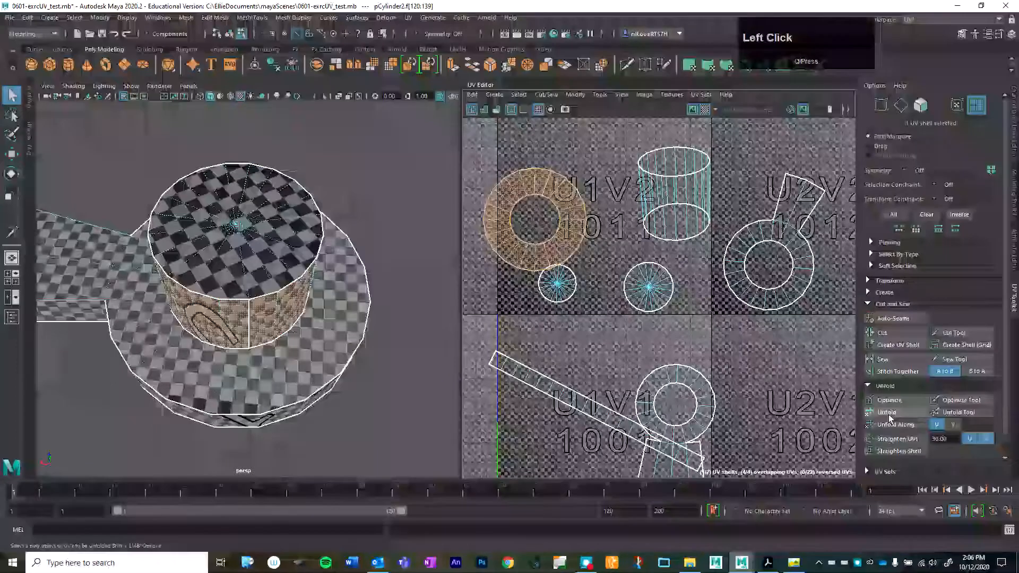
{"action": "left_click", "coordinate": [886, 413]}
{"action": "left_click_drag", "start_coordinate": [218, 266], "coordinate": [292, 154], "text": "alt"}
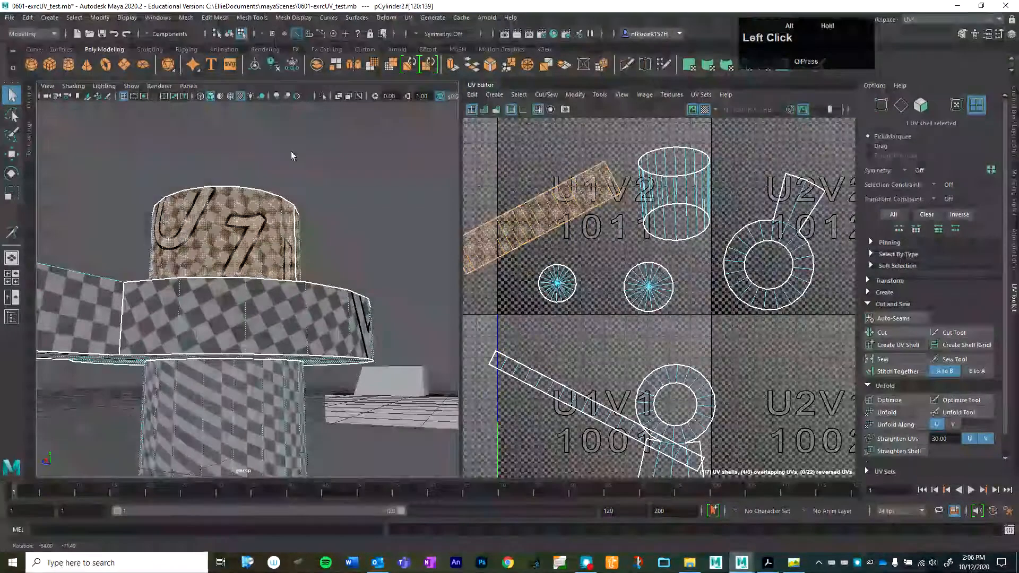
{"action": "middle_click_drag", "start_coordinate": [357, 291], "coordinate": [357, 243], "text": "alt"}
{"action": "left_click", "coordinate": [544, 218]}
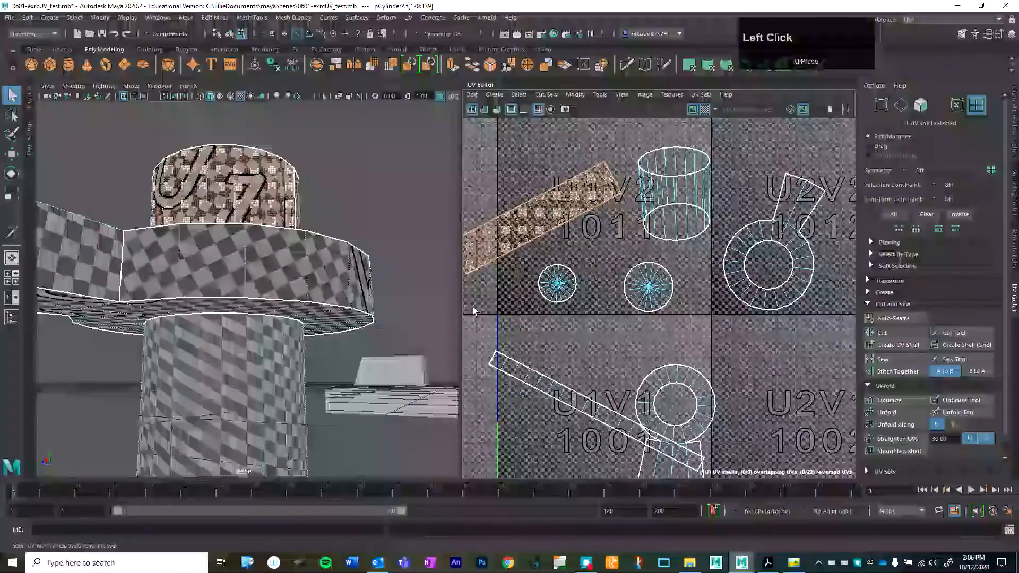
Select a vertical edge on the lower cylinder's side, roughly in line with the upper seam, and cut it.
{"action": "scroll", "coordinate": [250, 267], "scroll_direction": "down", "scroll_amount": 4}
{"action": "left_click_drag", "start_coordinate": [273, 329], "coordinate": [302, 351], "text": "alt"}
{"action": "scroll", "coordinate": [302, 248], "scroll_direction": "down", "scroll_amount": 5}
{"action": "scroll", "coordinate": [303, 248], "scroll_direction": "up", "scroll_amount": 7}
{"action": "left_click_drag", "start_coordinate": [302, 248], "coordinate": [268, 204], "text": "alt"}
{"action": "left_click", "coordinate": [277, 287]}
{"action": "right_click_drag", "start_coordinate": [210, 159], "coordinate": [213, 119]}
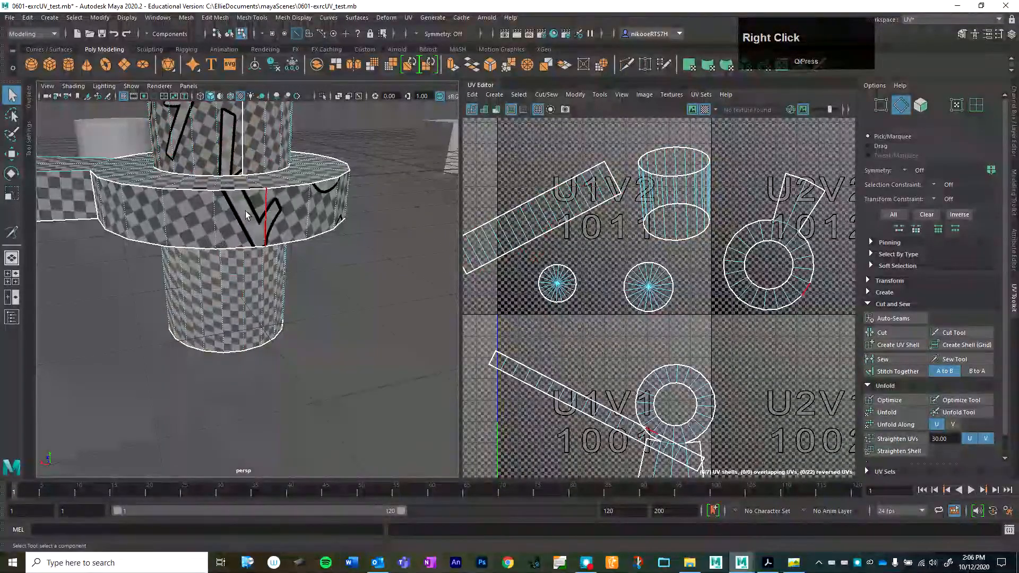
{"action": "middle_click_drag", "start_coordinate": [299, 192], "coordinate": [293, 321], "text": "alt"}
{"action": "left_click_drag", "start_coordinate": [294, 322], "coordinate": [282, 276], "text": "alt"}
{"action": "left_click_drag", "start_coordinate": [229, 298], "coordinate": [208, 371], "text": "alt"}
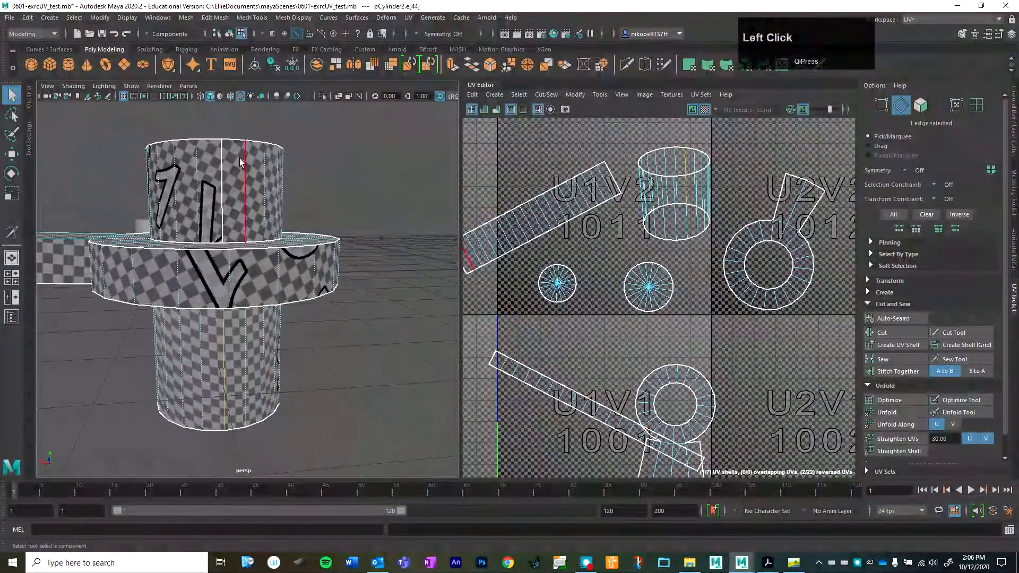
{"action": "mouse_move", "coordinate": [280, 301]}
{"action": "left_mouse_down", "text": "alt"}
{"action": "mouse_move", "coordinate": [276, 340]}
{"action": "mouse_move", "coordinate": [279, 319]}
{"action": "left_mouse_up", "text": "alt"}
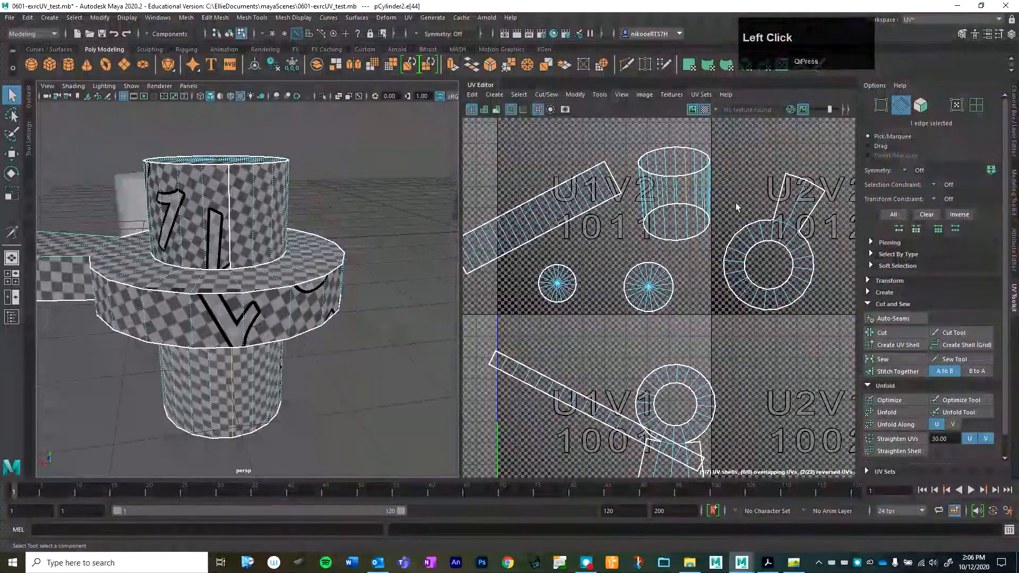
{"action": "left_click", "coordinate": [899, 332]}
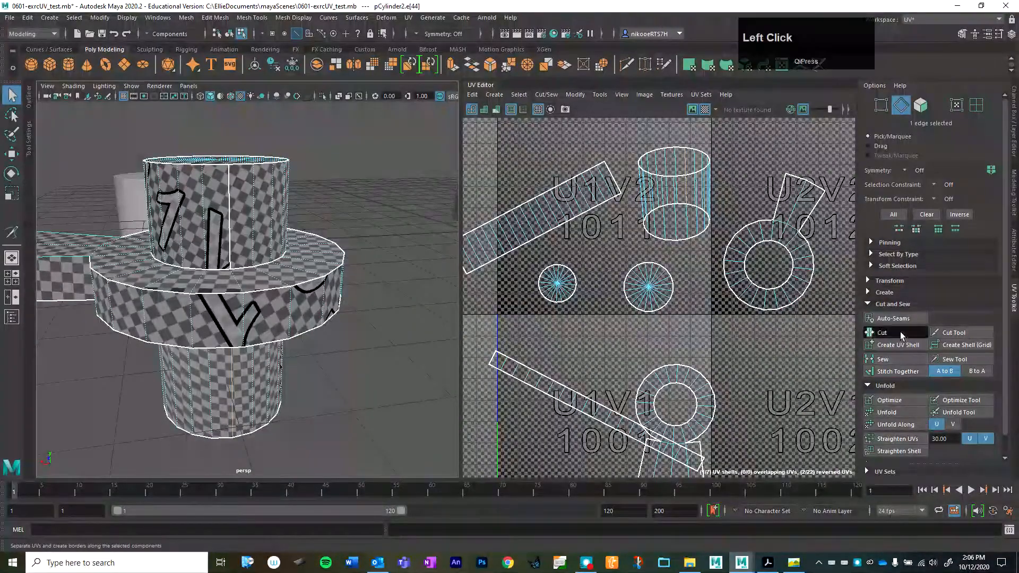
In UV shell mode, select the lower cylinder's side shell and unfold it into a flat rectangle.
{"action": "right_click_drag", "start_coordinate": [658, 183], "coordinate": [659, 192]}
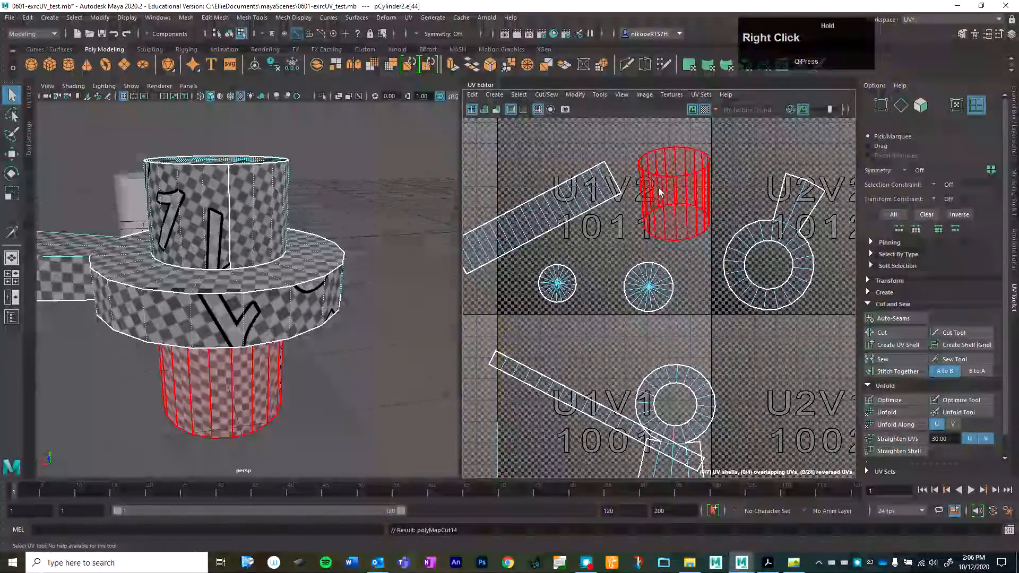
{"action": "left_click", "coordinate": [659, 192]}
{"action": "left_click", "coordinate": [886, 411]}
{"action": "scroll", "coordinate": [614, 301], "scroll_direction": "down", "scroll_amount": 2}
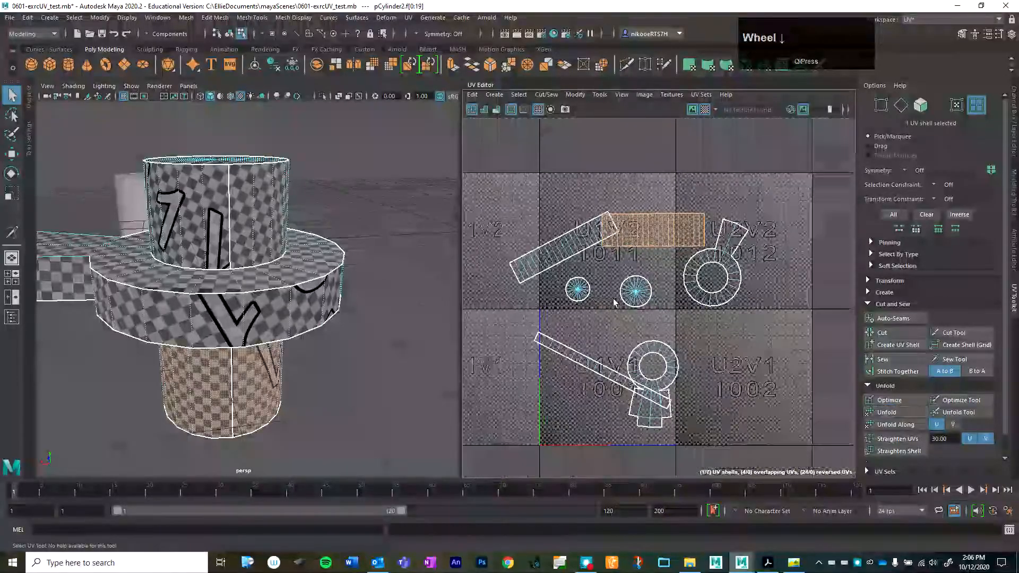
{"action": "scroll", "coordinate": [613, 301], "scroll_direction": "down", "scroll_amount": 3}
{"action": "scroll", "coordinate": [618, 296], "scroll_direction": "up", "scroll_amount": 3}
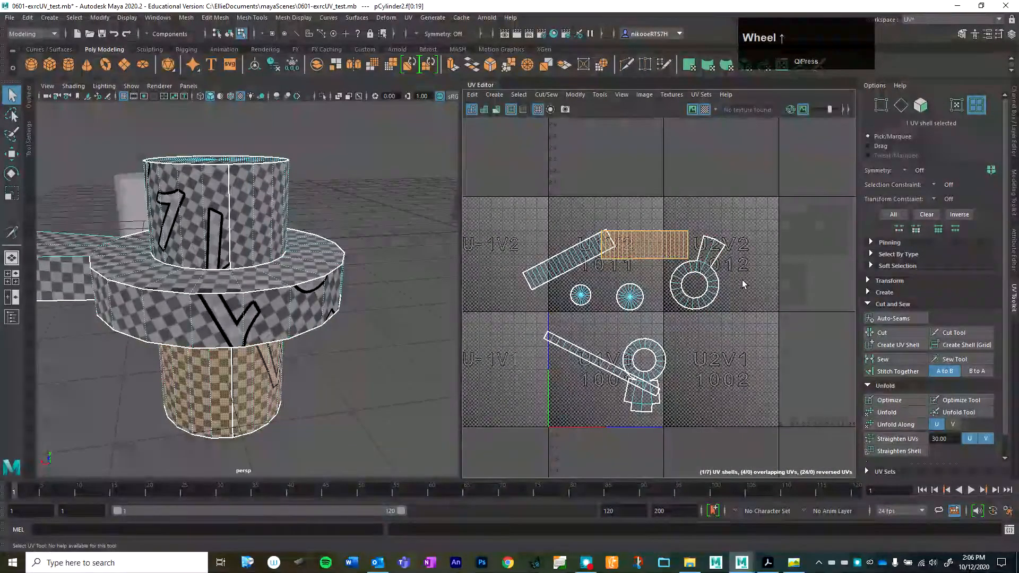
Select all seven UV shells and lay them out automatically inside the U1V1 tile with the default Layout options.
{"action": "scroll", "coordinate": [689, 312], "scroll_direction": "down", "scroll_amount": 5}
{"action": "scroll", "coordinate": [688, 311], "scroll_direction": "up", "scroll_amount": 6}
{"action": "middle_click_drag", "start_coordinate": [630, 320], "coordinate": [652, 275], "text": "alt"}
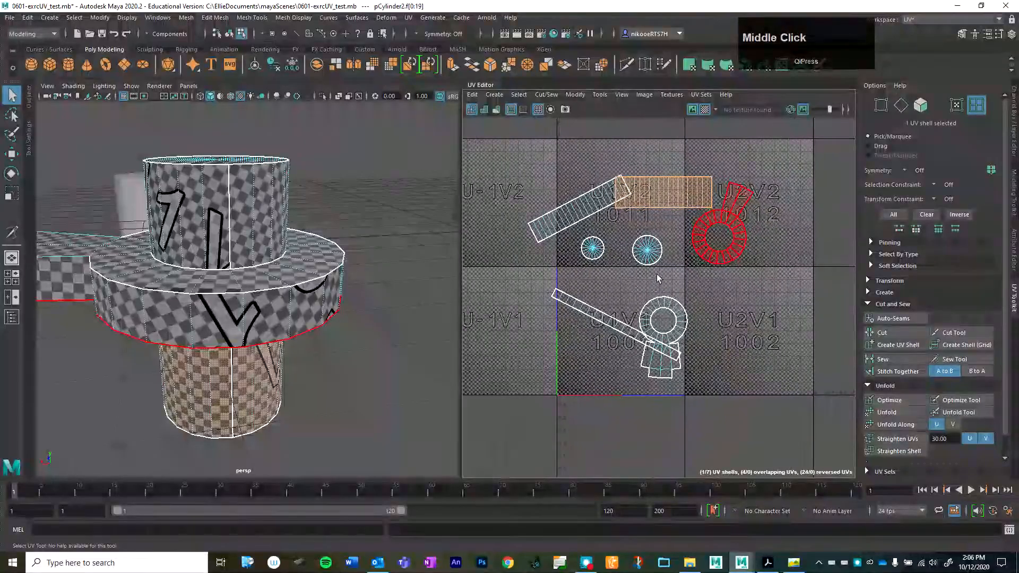
{"action": "left_click_drag", "start_coordinate": [756, 155], "coordinate": [492, 435]}
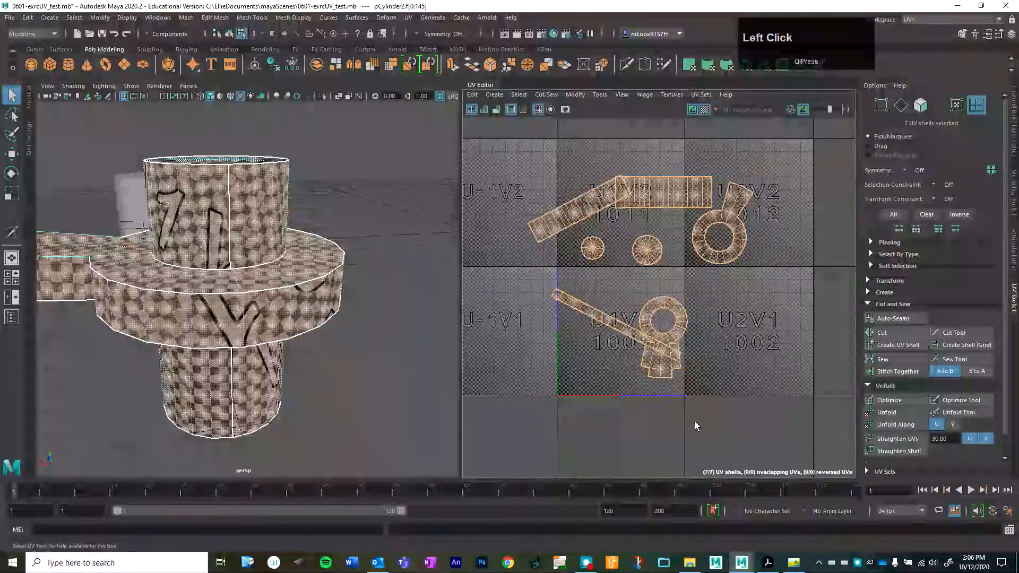
{"action": "scroll", "coordinate": [892, 438], "scroll_direction": "down", "scroll_amount": 2}
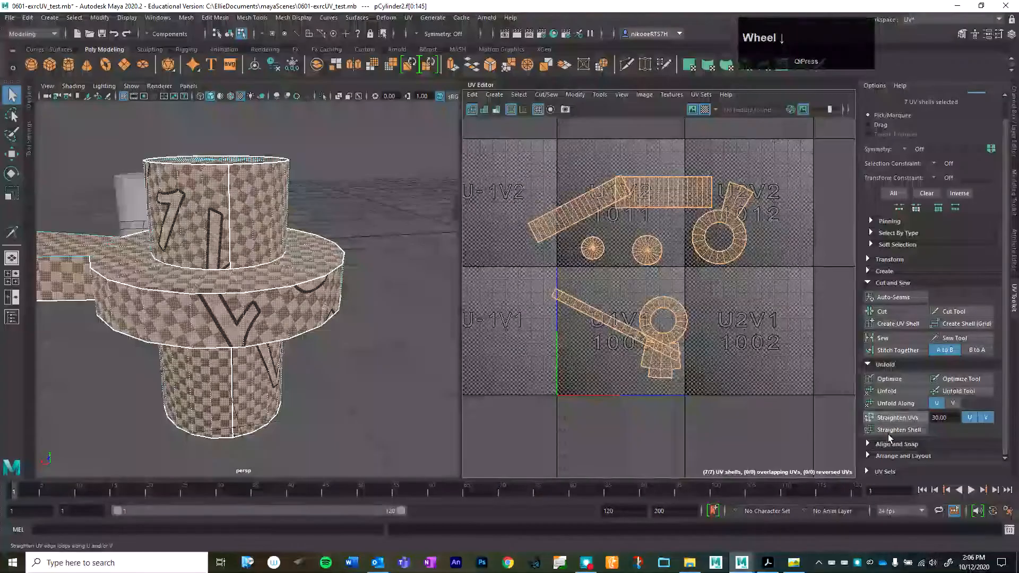
{"action": "left_click", "coordinate": [868, 456]}
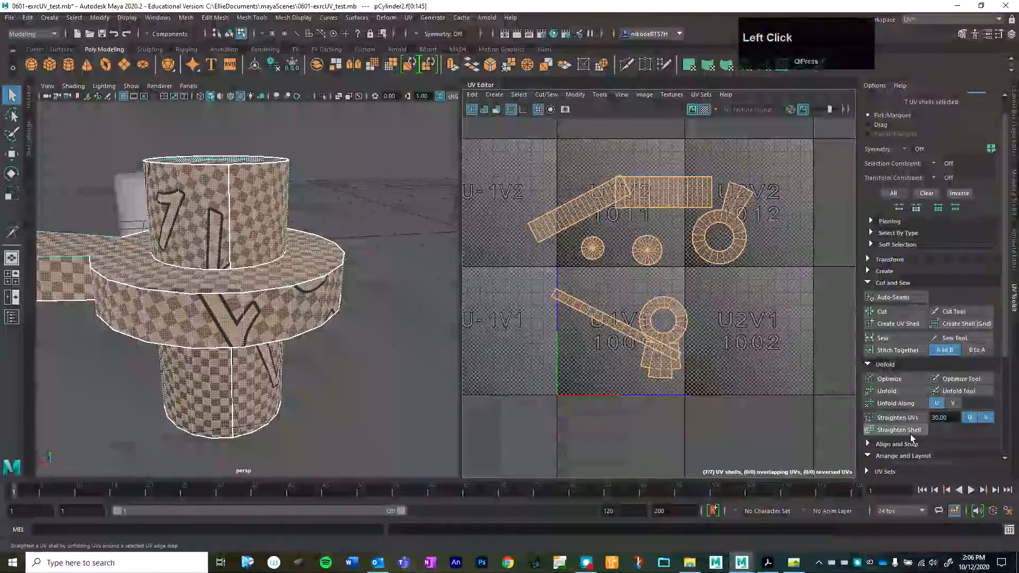
{"action": "scroll", "coordinate": [911, 434], "scroll_direction": "down", "scroll_amount": 3}
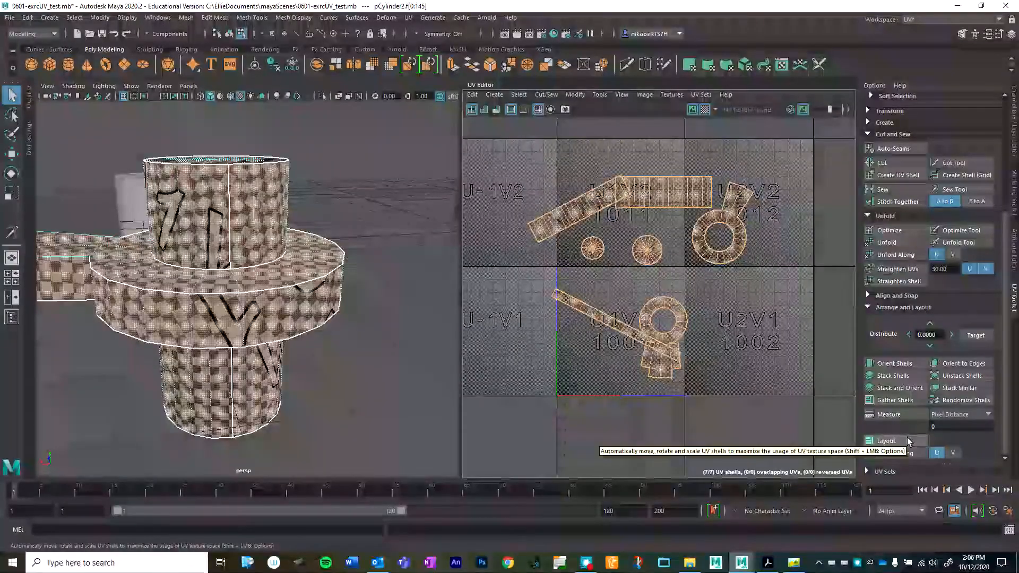
{"action": "left_click", "coordinate": [906, 437], "text": "shift"}
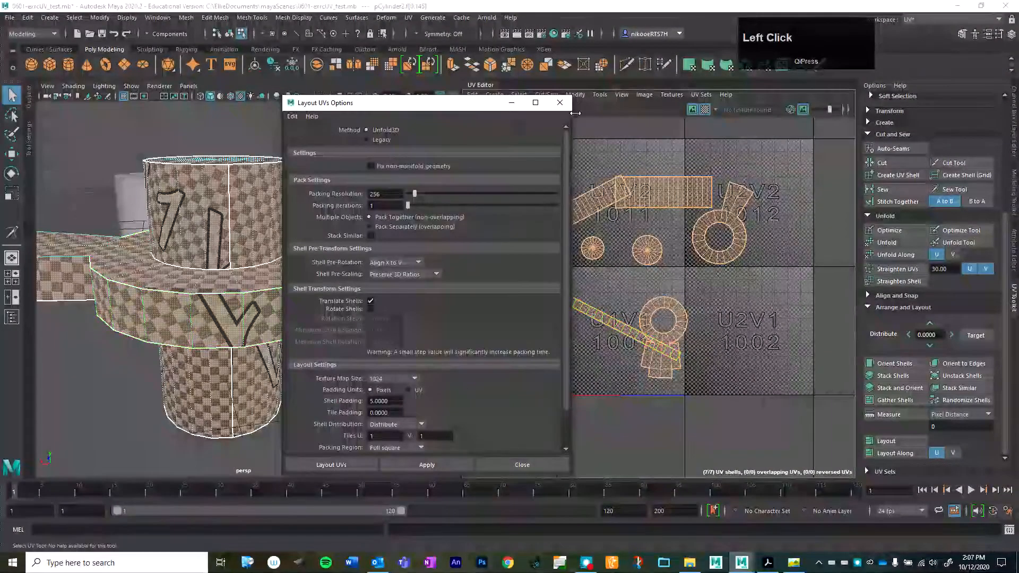
{"action": "left_click", "coordinate": [550, 103]}
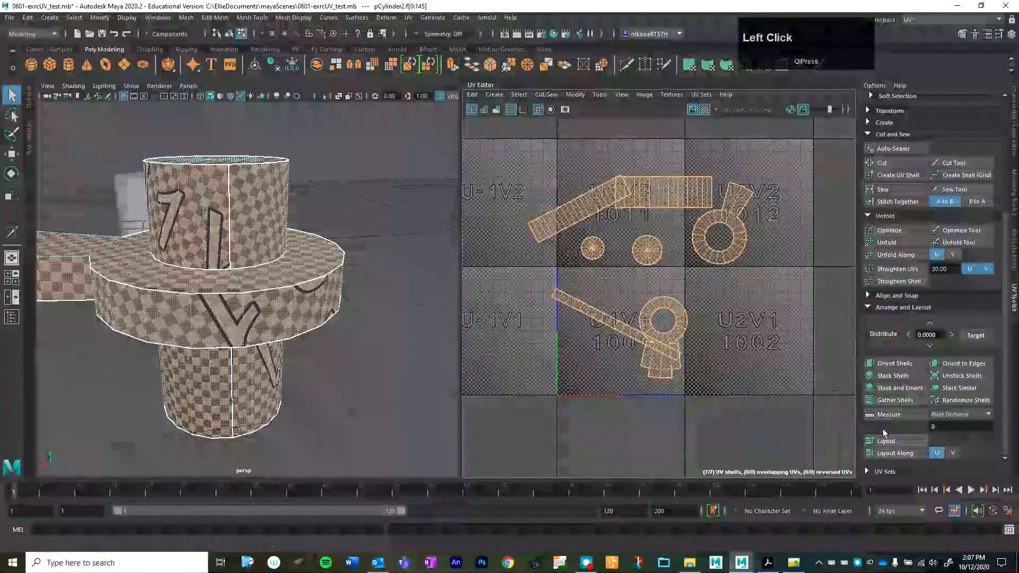
{"action": "left_click", "coordinate": [898, 443]}
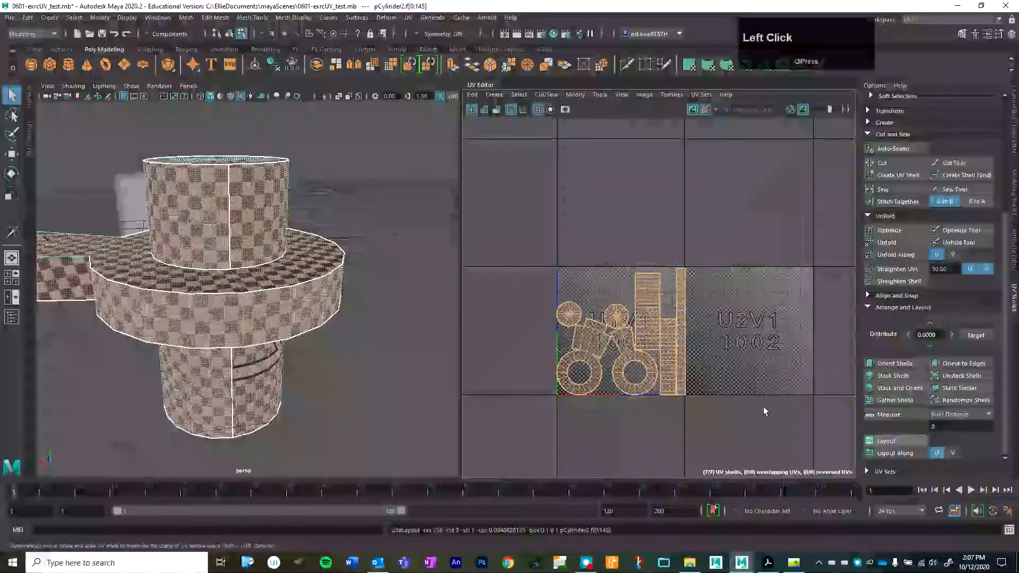
Select all seven shells and scale them down slightly together so they leave a margin inside the U1V1 tile.
{"action": "left_click", "coordinate": [569, 314]}
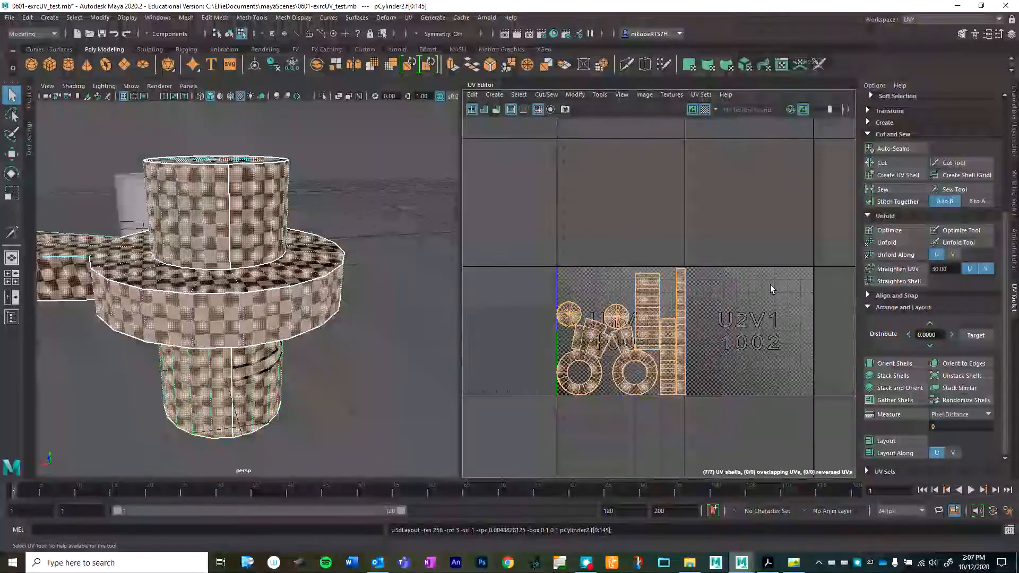
{"action": "left_click_drag", "start_coordinate": [269, 316], "coordinate": [264, 185], "text": "alt"}
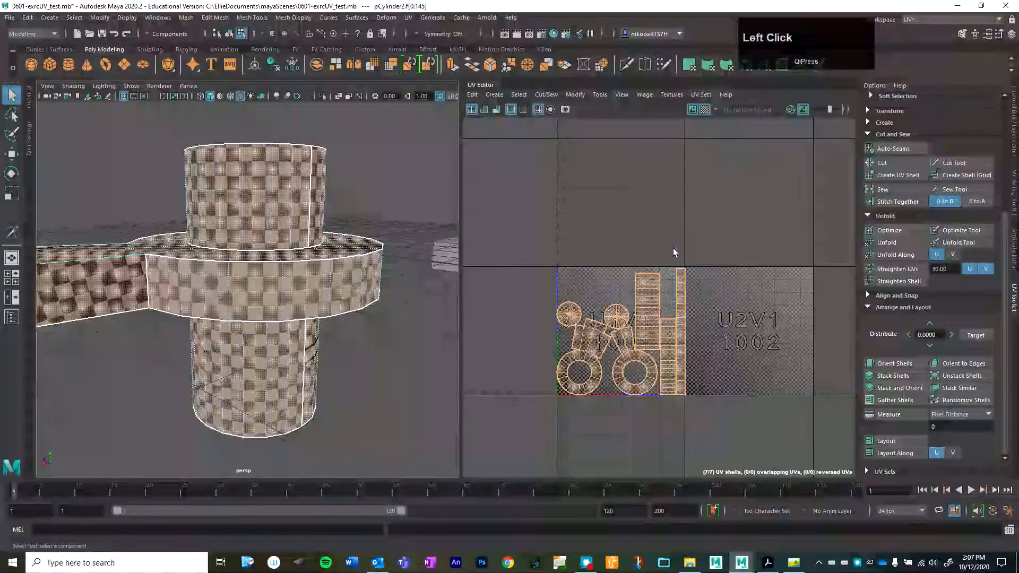
{"action": "scroll", "coordinate": [631, 359], "scroll_direction": "down", "scroll_amount": 2}
{"action": "scroll", "coordinate": [626, 357], "scroll_direction": "up", "scroll_amount": 5}
{"action": "middle_click_drag", "start_coordinate": [625, 356], "coordinate": [682, 307], "text": "alt"}
{"action": "left_click_drag", "start_coordinate": [802, 185], "coordinate": [512, 428]}
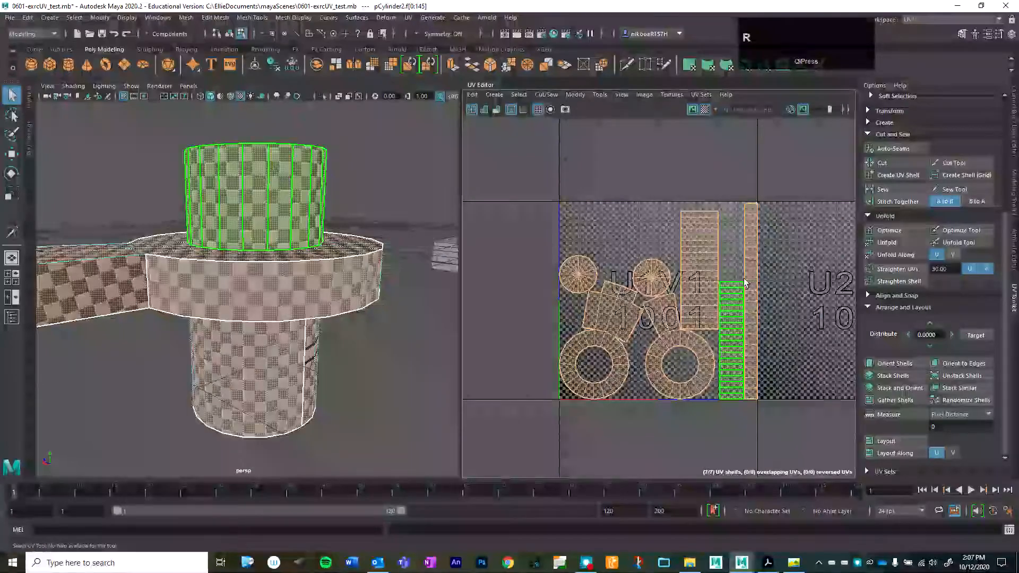
{"action": "key", "text": "r"}
{"action": "left_click_drag", "start_coordinate": [672, 302], "coordinate": [662, 303]}
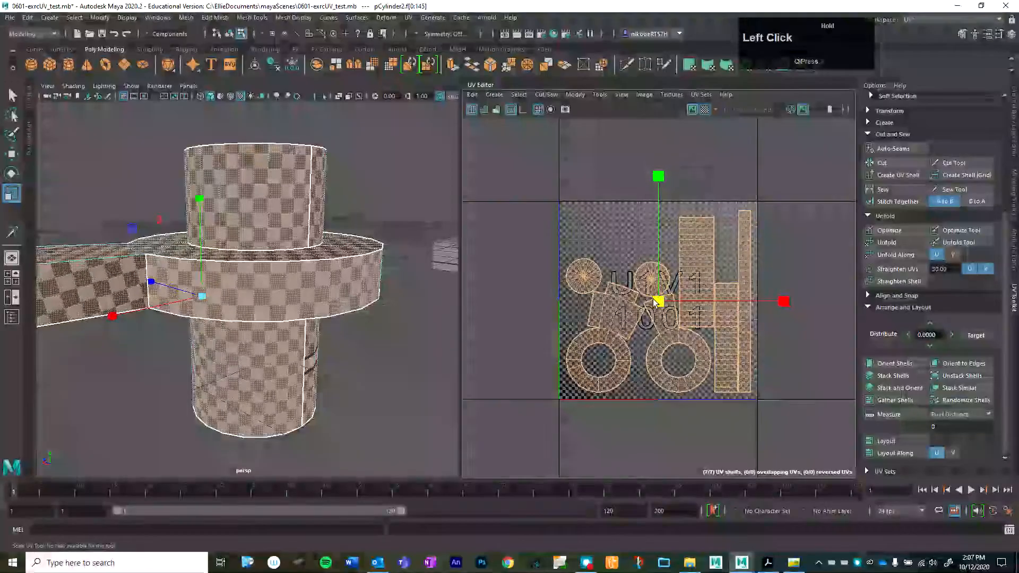
Examine the scaled checker pattern on the model's sides, top faces and underside.
{"action": "left_click_drag", "start_coordinate": [233, 308], "coordinate": [265, 270], "text": "alt"}
{"action": "scroll", "coordinate": [265, 271], "scroll_direction": "up", "scroll_amount": 4}
{"action": "middle_click_drag", "start_coordinate": [265, 271], "coordinate": [289, 313], "text": "alt"}
{"action": "left_click_drag", "start_coordinate": [289, 313], "coordinate": [332, 374], "text": "alt"}
{"action": "scroll", "coordinate": [288, 334], "scroll_direction": "up", "scroll_amount": 5}
{"action": "scroll", "coordinate": [284, 264], "scroll_direction": "down", "scroll_amount": 5}
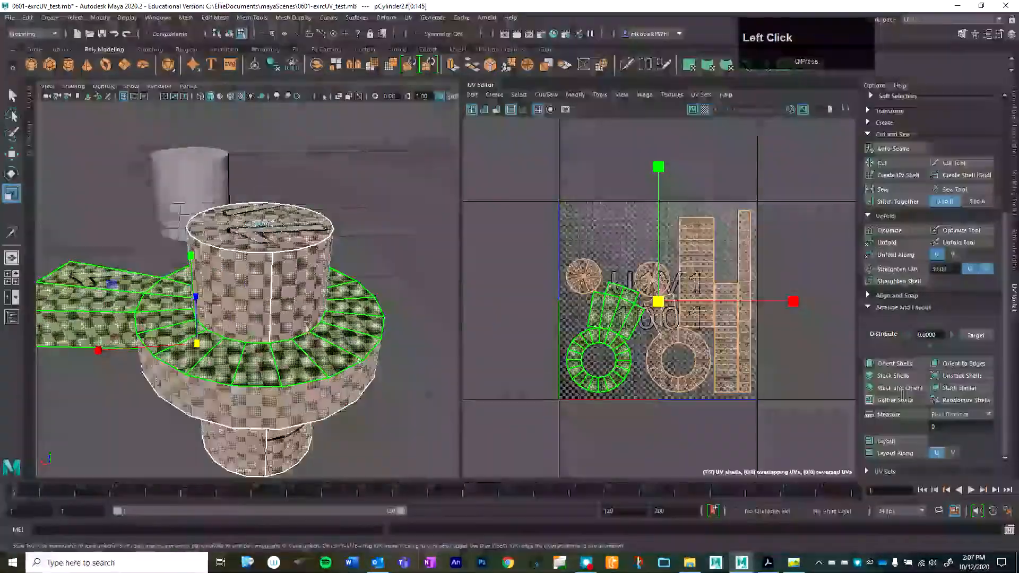
{"action": "left_click_drag", "start_coordinate": [254, 266], "coordinate": [281, 209], "text": "alt"}
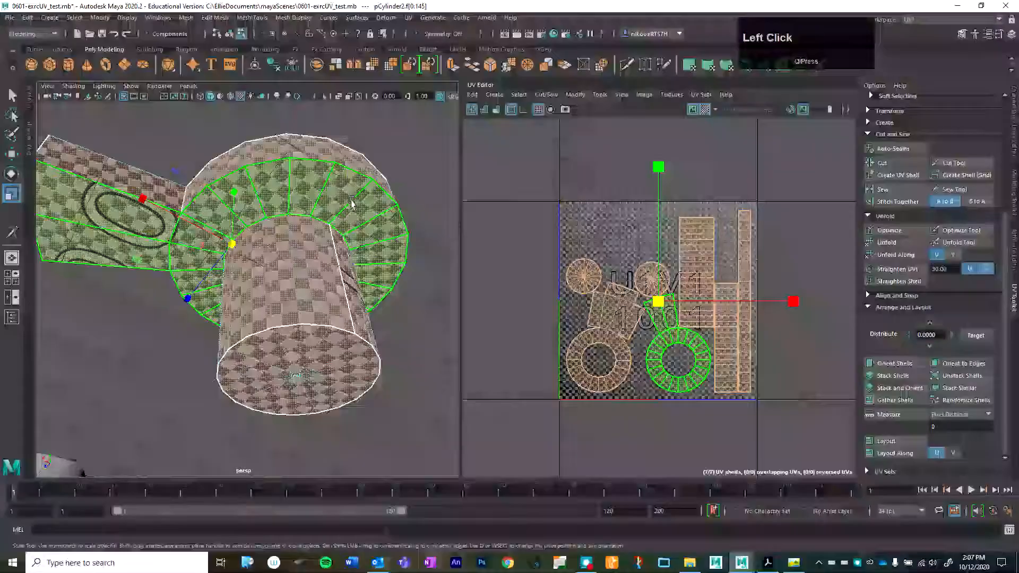
Rotate the underside ring-and-arm shell until its arm points straight down within the U1V1 tile.
{"action": "scroll", "coordinate": [684, 313], "scroll_direction": "up", "scroll_amount": 3}
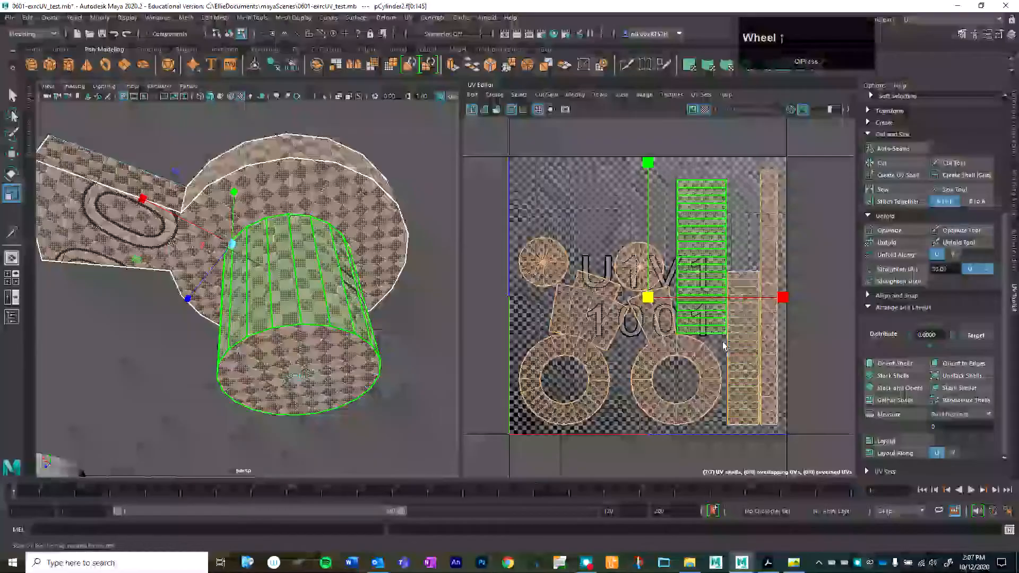
{"action": "left_click", "coordinate": [742, 345]}
{"action": "key", "text": "w"}
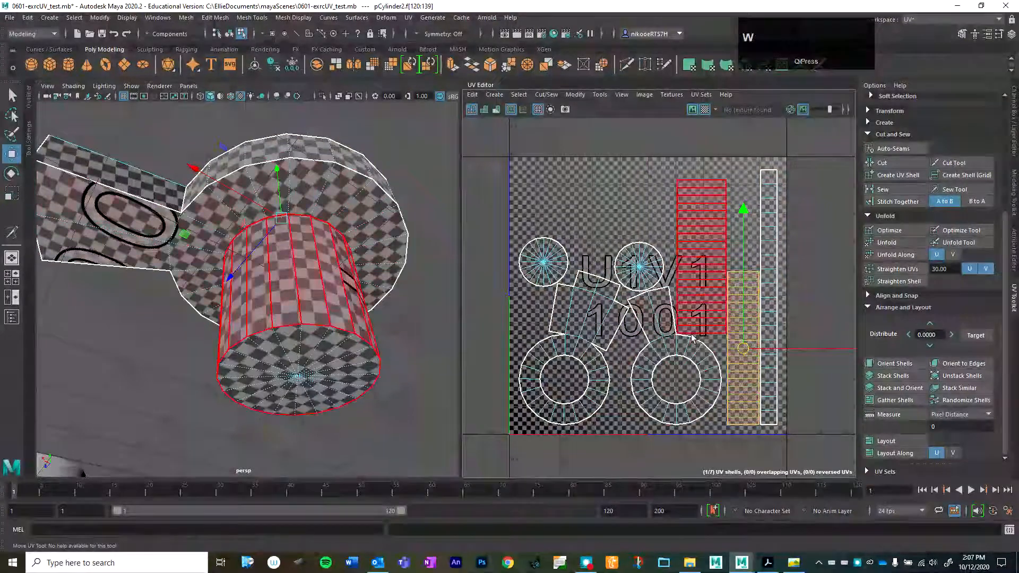
{"action": "left_click", "coordinate": [688, 359]}
{"action": "left_click_drag", "start_coordinate": [670, 366], "coordinate": [660, 370]}
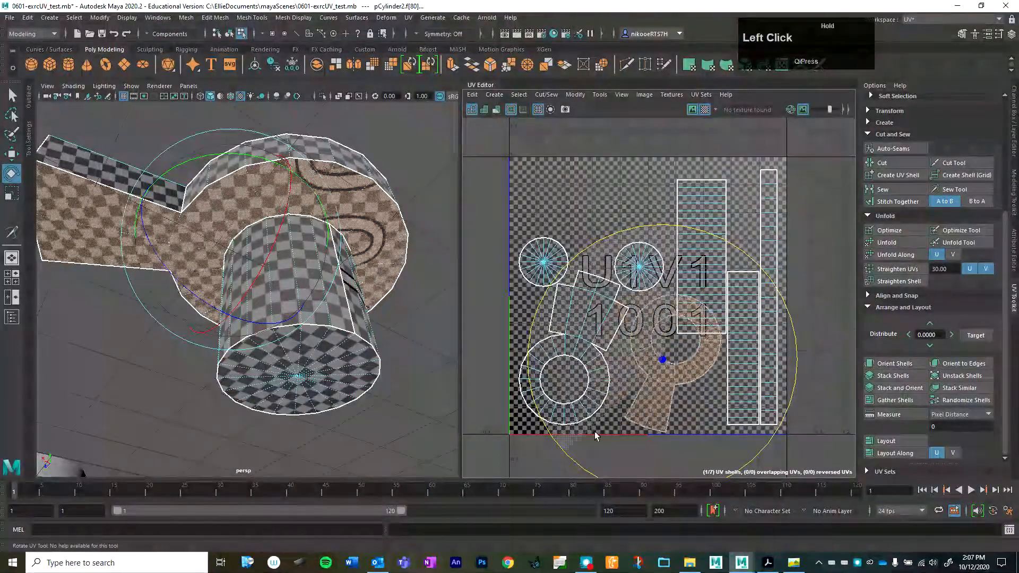
{"action": "left_click_drag", "start_coordinate": [596, 435], "coordinate": [610, 439]}
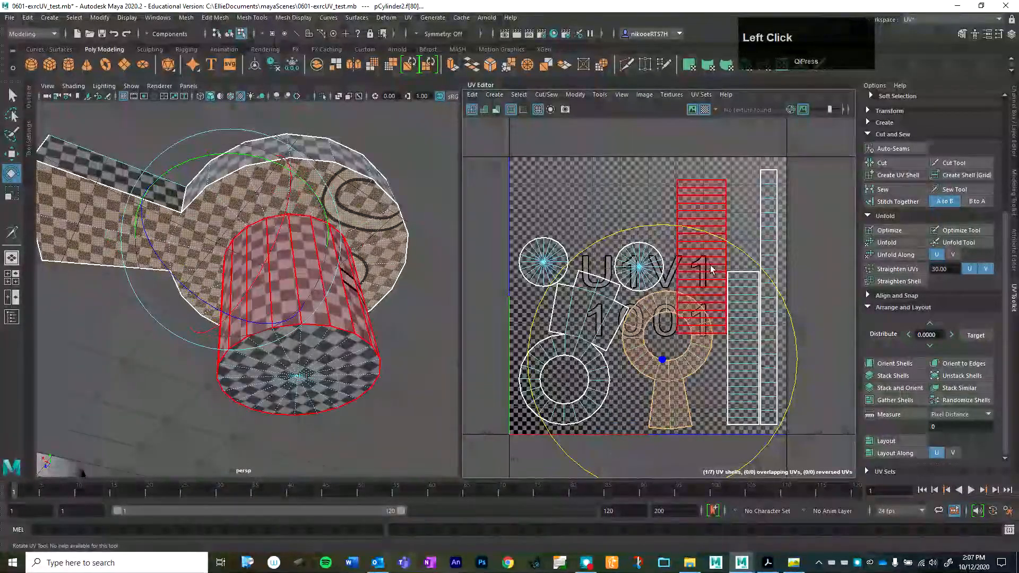
Rotate the lower cylinder's side shell to horizontal and place it in the tile's upper-left corner.
{"action": "left_click", "coordinate": [685, 273]}
{"action": "key", "text": "w"}
{"action": "mouse_move", "coordinate": [701, 257]}
{"action": "left_mouse_down"}
{"action": "mouse_move", "coordinate": [686, 231]}
{"action": "mouse_move", "coordinate": [693, 253]}
{"action": "left_mouse_up"}
{"action": "key", "text": "e"}
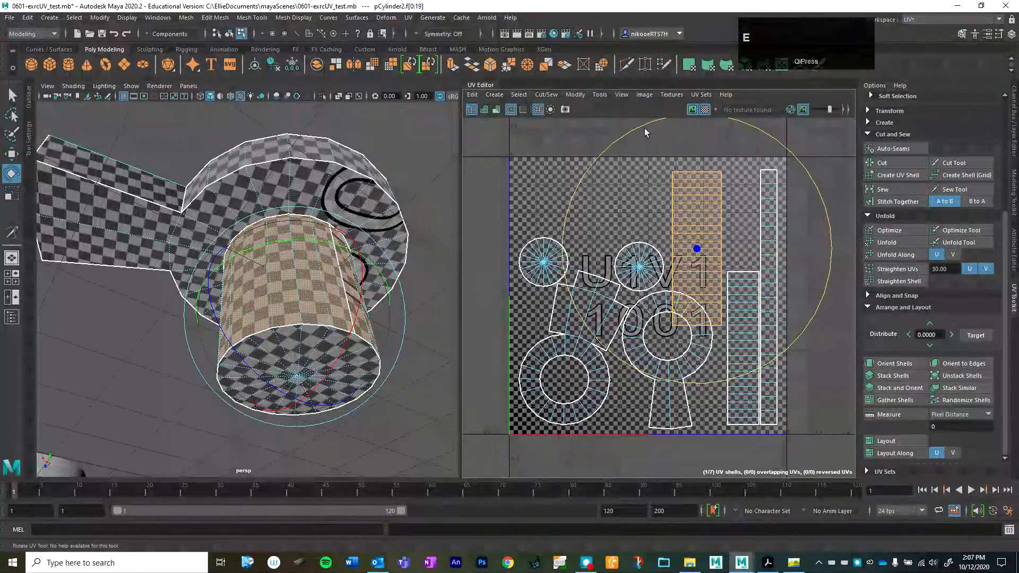
{"action": "left_click_drag", "start_coordinate": [645, 131], "coordinate": [541, 271]}
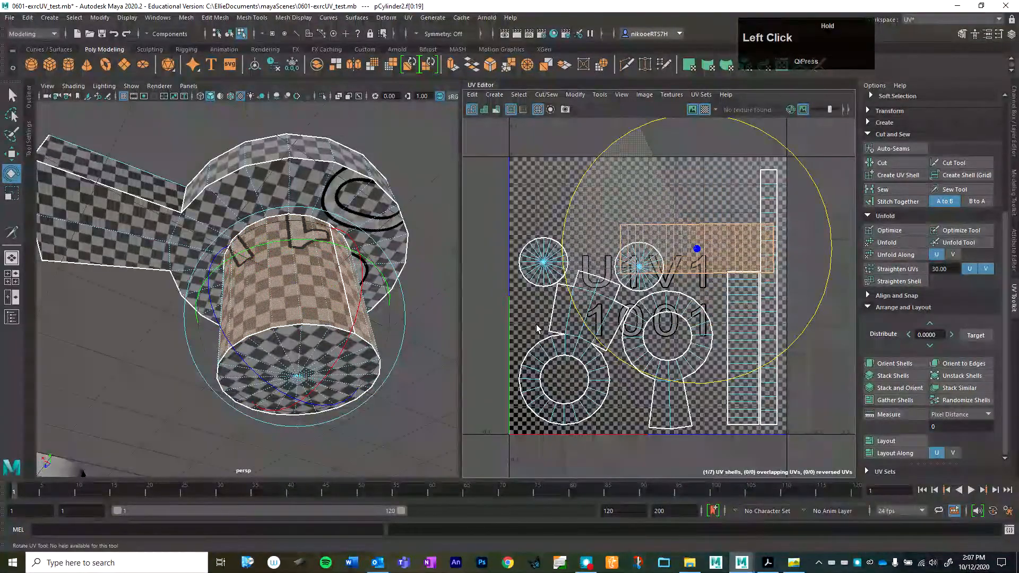
{"action": "key", "text": "w"}
{"action": "left_click_drag", "start_coordinate": [690, 252], "coordinate": [594, 197]}
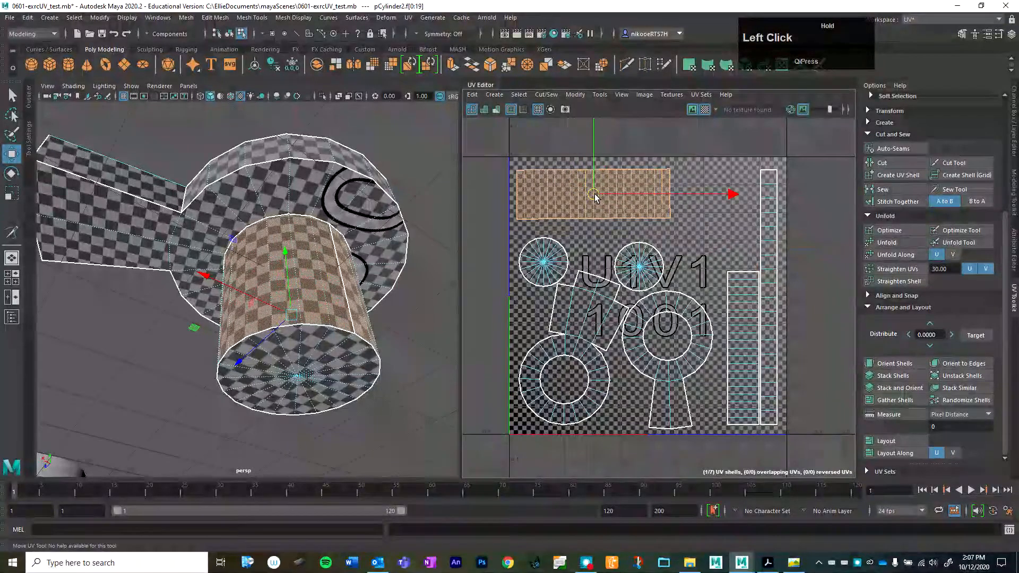
Move the upper cylinder's side strip and the disc's narrow rim strip up, aligning their tops near the tile's upper-right corner.
{"action": "left_click", "coordinate": [731, 355]}
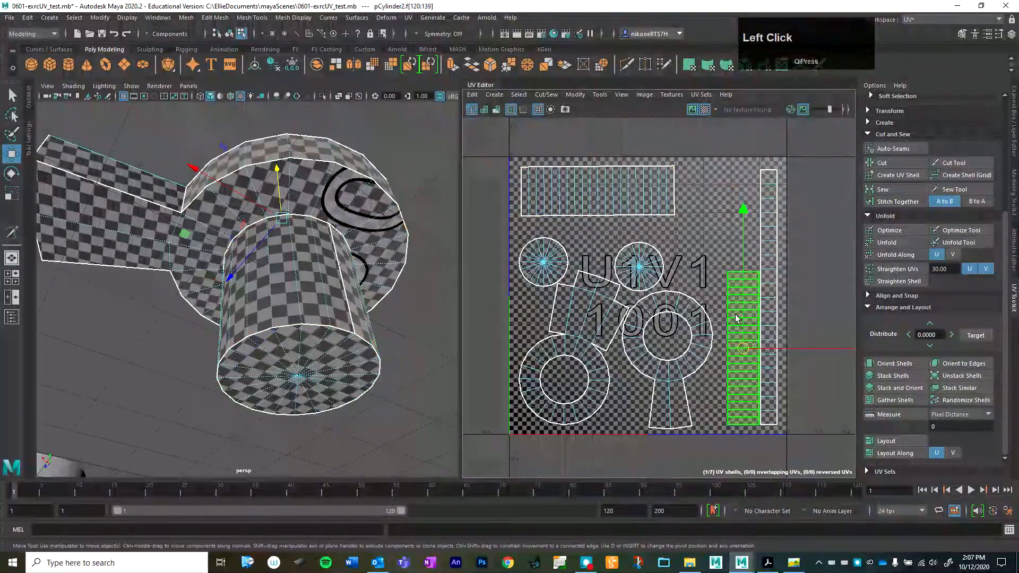
{"action": "left_click_drag", "start_coordinate": [731, 355], "coordinate": [740, 255]}
{"action": "left_click", "coordinate": [757, 283]}
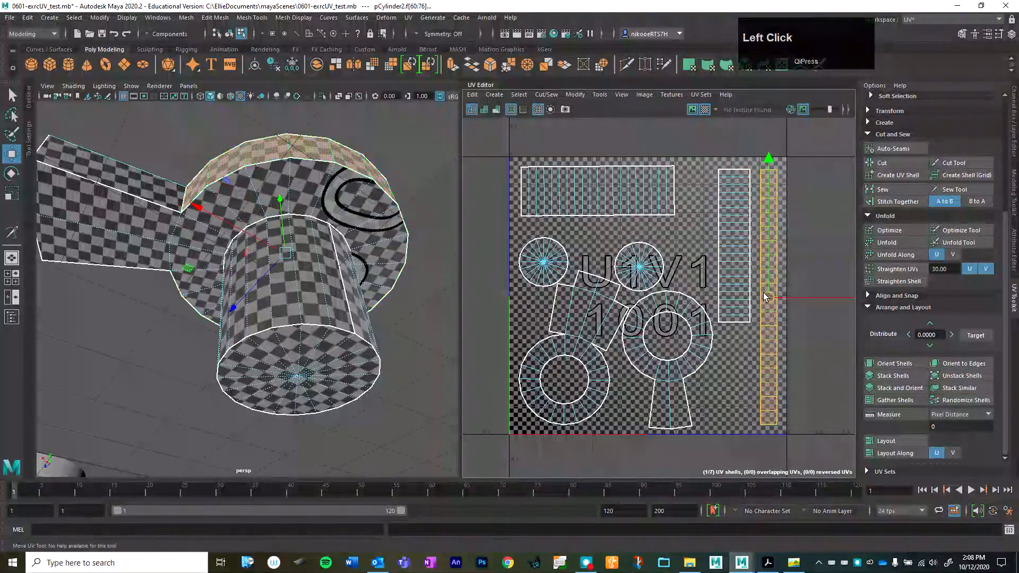
{"action": "left_click", "coordinate": [734, 270]}
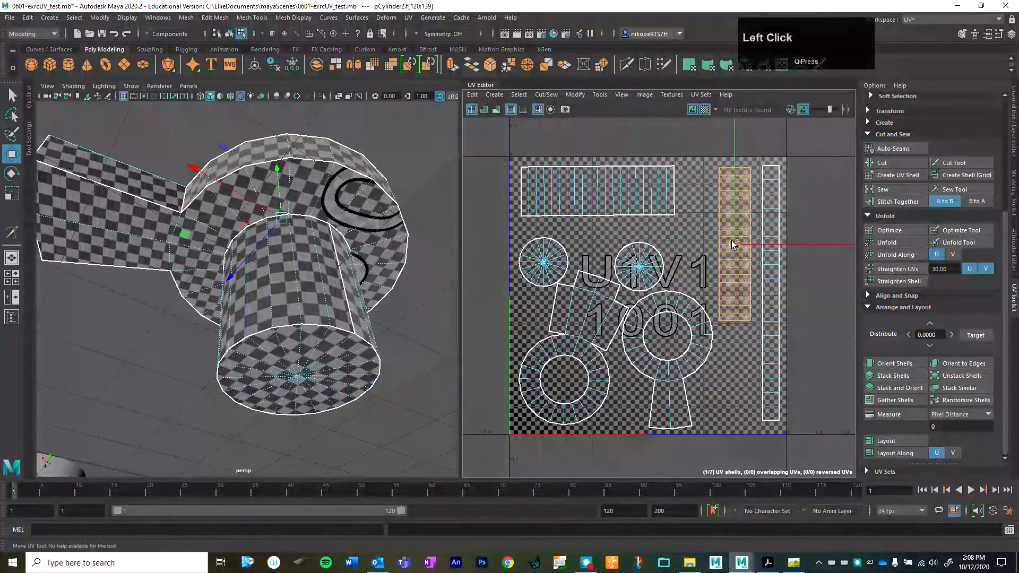
{"action": "left_click_drag", "start_coordinate": [733, 240], "coordinate": [732, 248]}
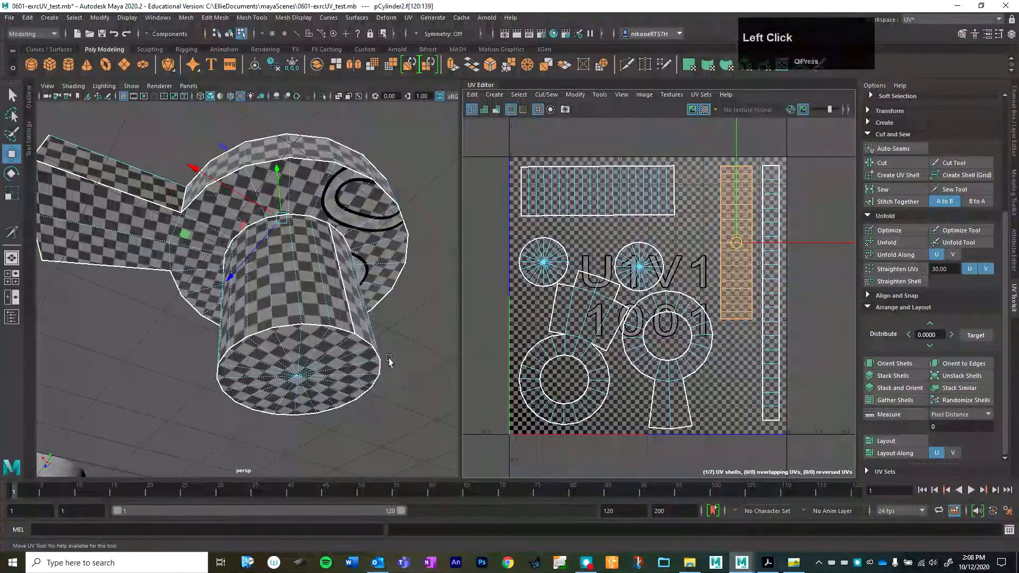
Select the two circular cap shells and stack them on top of each other with Stack Similar.
{"action": "left_click_drag", "start_coordinate": [403, 331], "coordinate": [345, 228], "text": "alt"}
{"action": "left_click", "coordinate": [319, 291]}
{"action": "left_click", "coordinate": [329, 413]}
{"action": "scroll", "coordinate": [400, 334], "scroll_direction": "down", "scroll_amount": 3}
{"action": "left_click_drag", "start_coordinate": [362, 332], "coordinate": [403, 310], "text": "alt"}
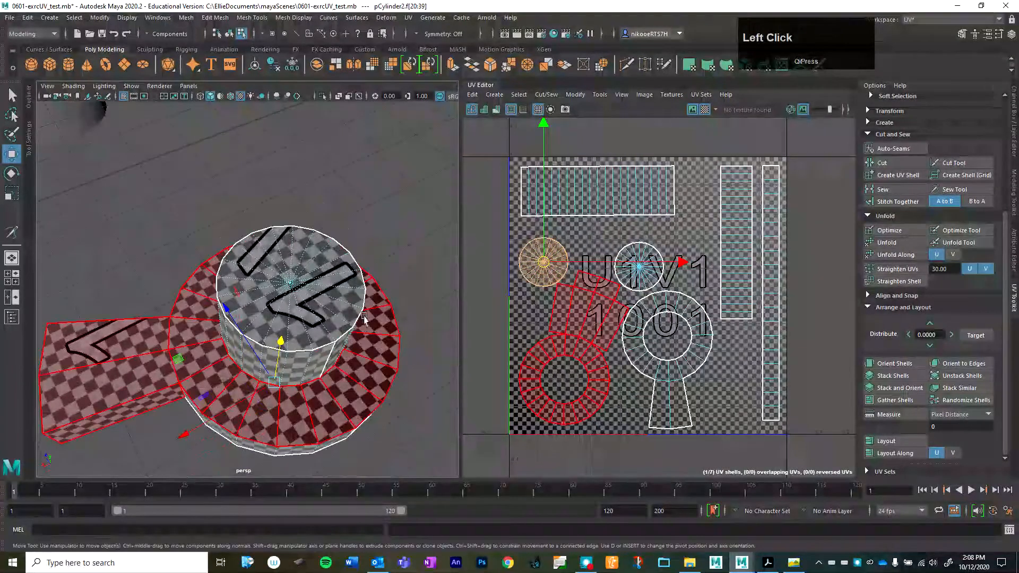
{"action": "left_click_drag", "start_coordinate": [282, 258], "coordinate": [294, 196], "text": "alt"}
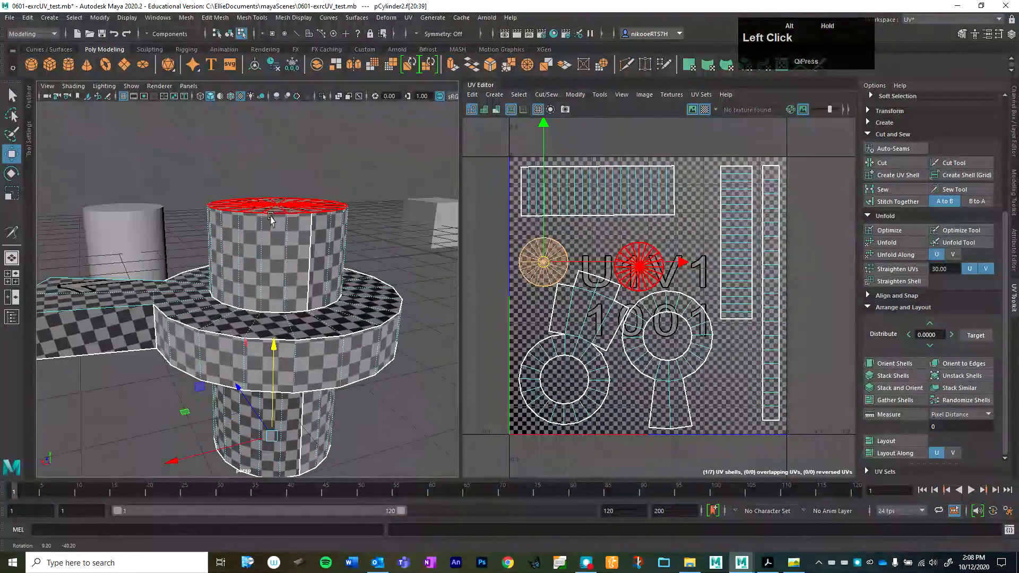
{"action": "left_click", "coordinate": [643, 251], "text": "shift"}
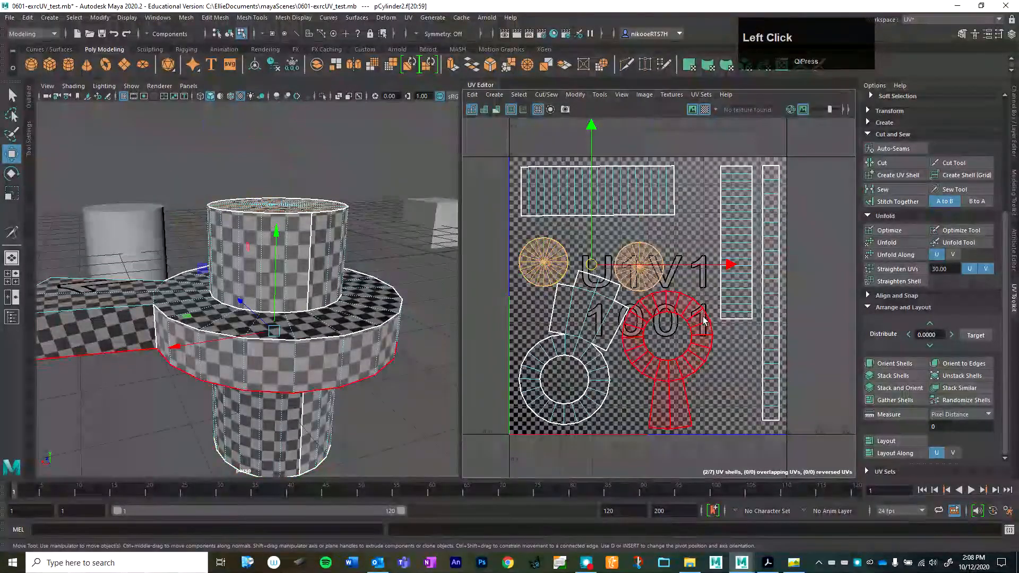
{"action": "left_click", "coordinate": [959, 389]}
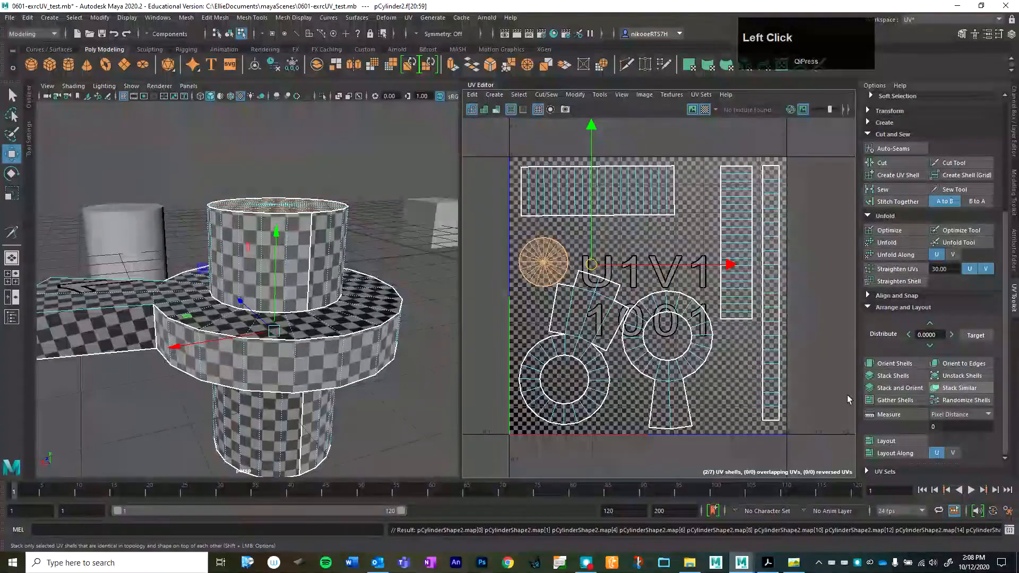
Examine the stacked cap shells on the model's top and bottom faces.
{"action": "left_click_drag", "start_coordinate": [265, 239], "coordinate": [296, 232], "text": "alt"}
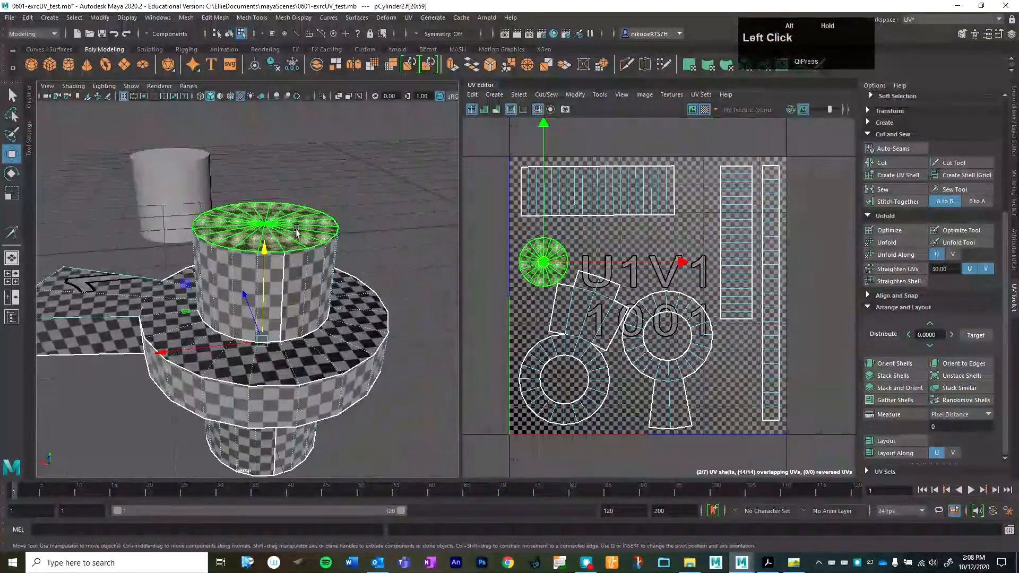
{"action": "left_click_drag", "start_coordinate": [307, 391], "coordinate": [293, 337], "text": "alt"}
{"action": "left_click_drag", "start_coordinate": [307, 215], "coordinate": [319, 268], "text": "alt"}
{"action": "left_click_drag", "start_coordinate": [298, 384], "coordinate": [294, 340], "text": "alt"}
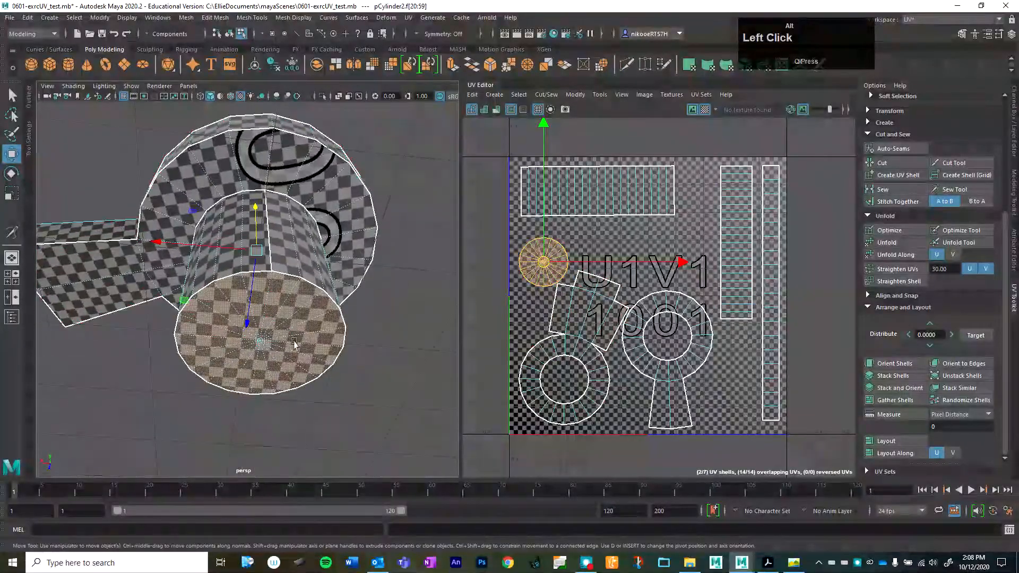
Nudge the underside ring-and-arm shell slightly to the right, then select the topside ring-and-arm shell and view it on the model.
{"action": "left_click", "coordinate": [677, 318]}
{"action": "left_click", "coordinate": [582, 331]}
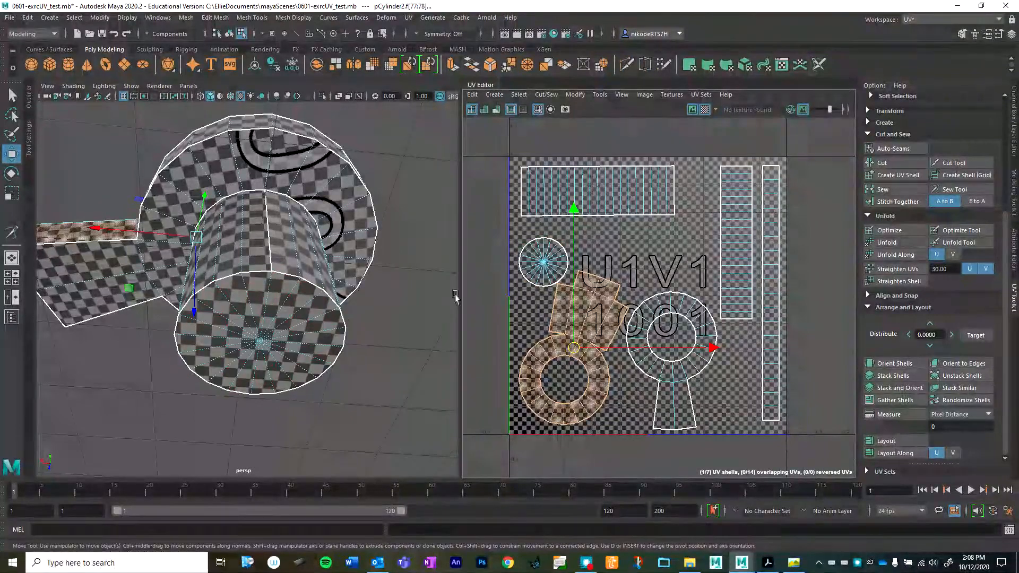
{"action": "left_click_drag", "start_coordinate": [395, 304], "coordinate": [306, 285], "text": "alt"}
{"action": "left_click_drag", "start_coordinate": [231, 251], "coordinate": [326, 297], "text": "alt"}
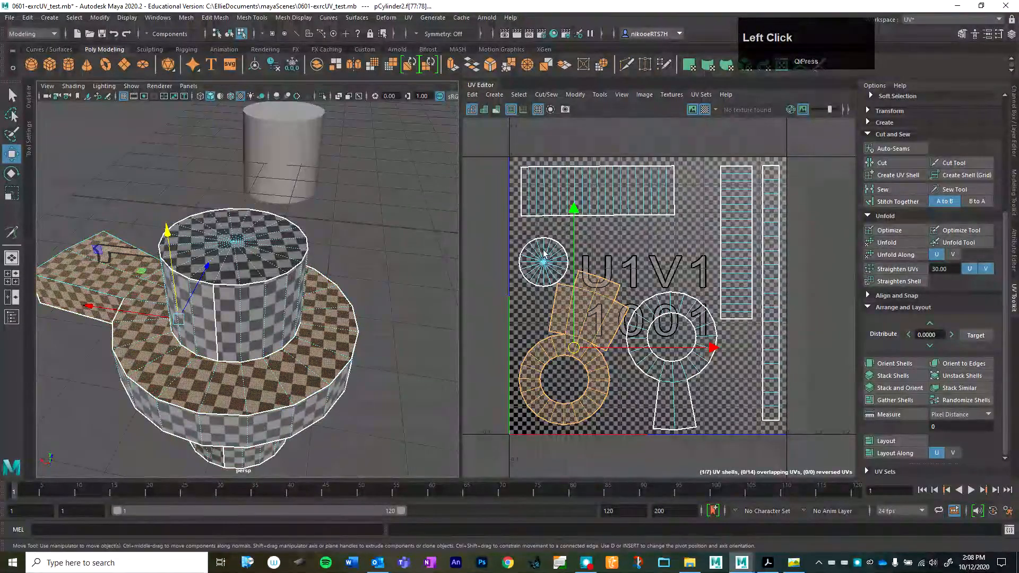
Select the stacked circular cap shells and unstack them.
{"action": "left_click", "coordinate": [533, 258]}
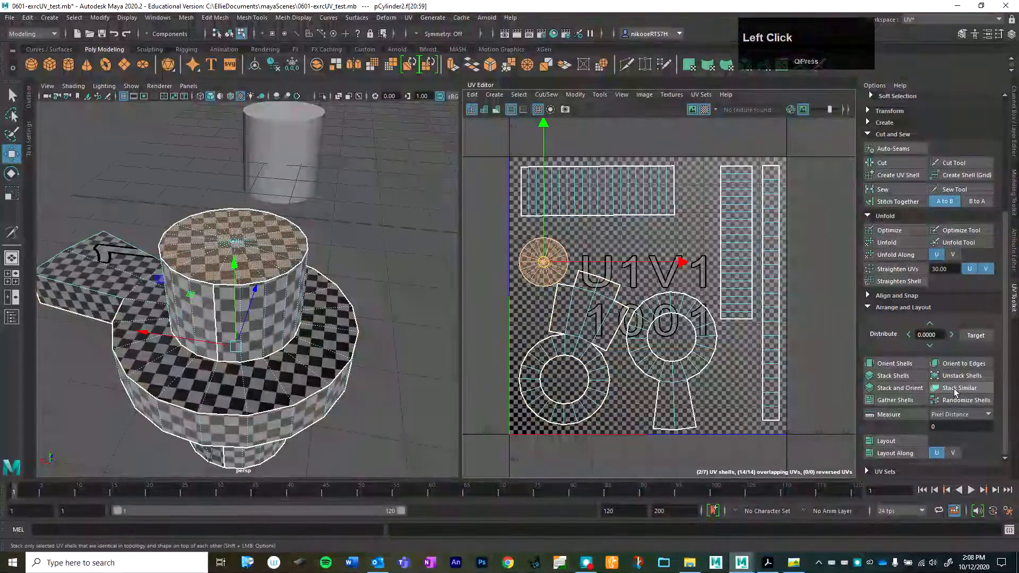
{"action": "left_click", "coordinate": [945, 376]}
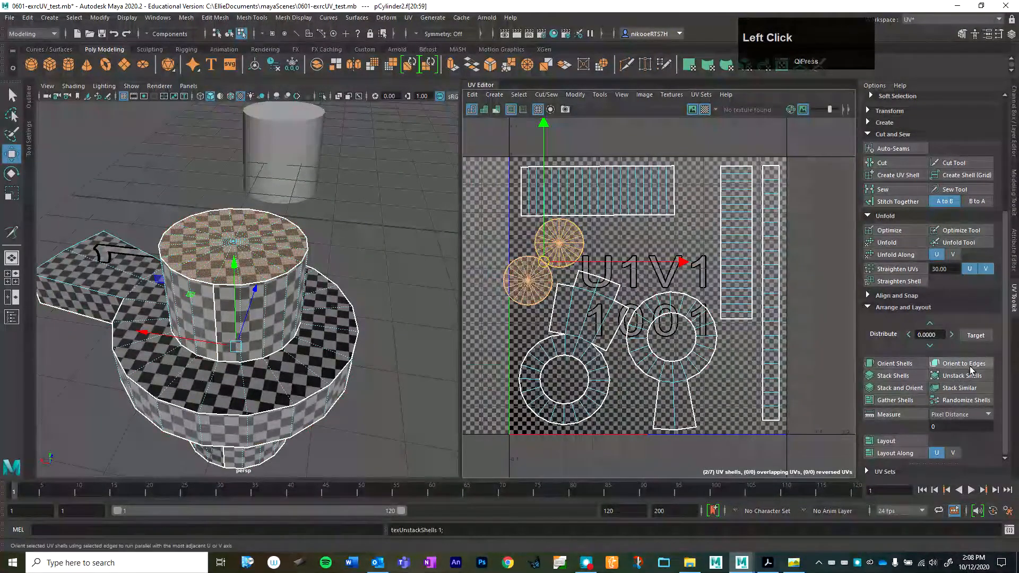
Stack the two circular cap shells with Stack Similar and place the stack inside the tile just below the wide strip shell.
{"action": "left_click", "coordinate": [946, 387]}
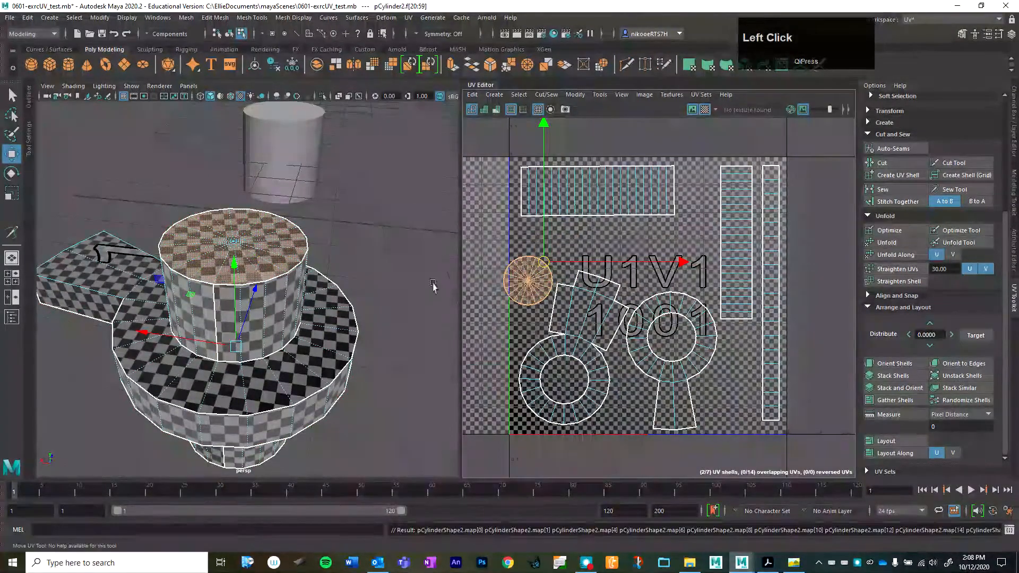
{"action": "left_click", "coordinate": [535, 295]}
{"action": "left_click_drag", "start_coordinate": [590, 237], "coordinate": [547, 250]}
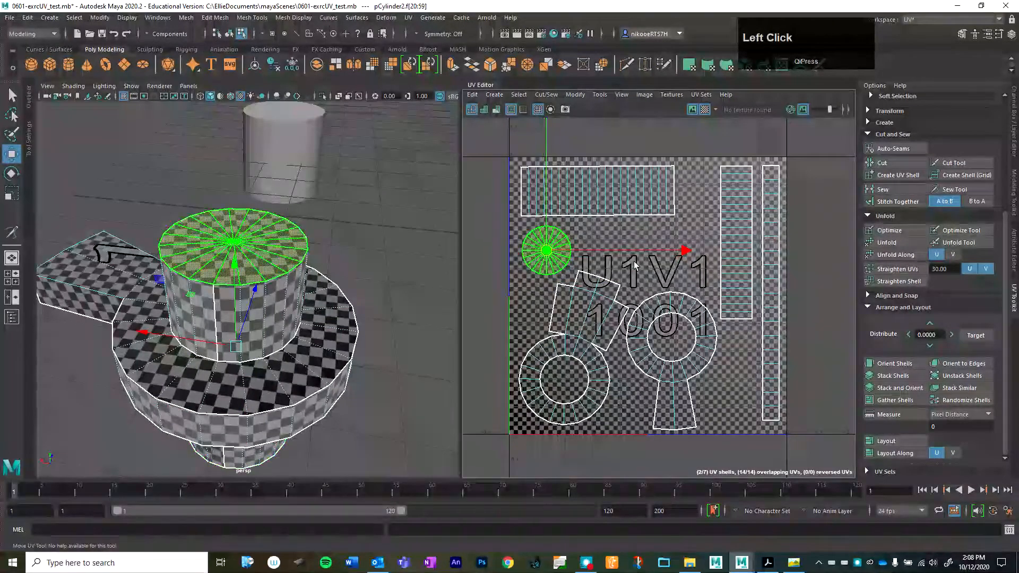
Try to fit the underside ring-and-arm shell closer to the topside ring-and-arm shell.
{"action": "left_click", "coordinate": [683, 374]}
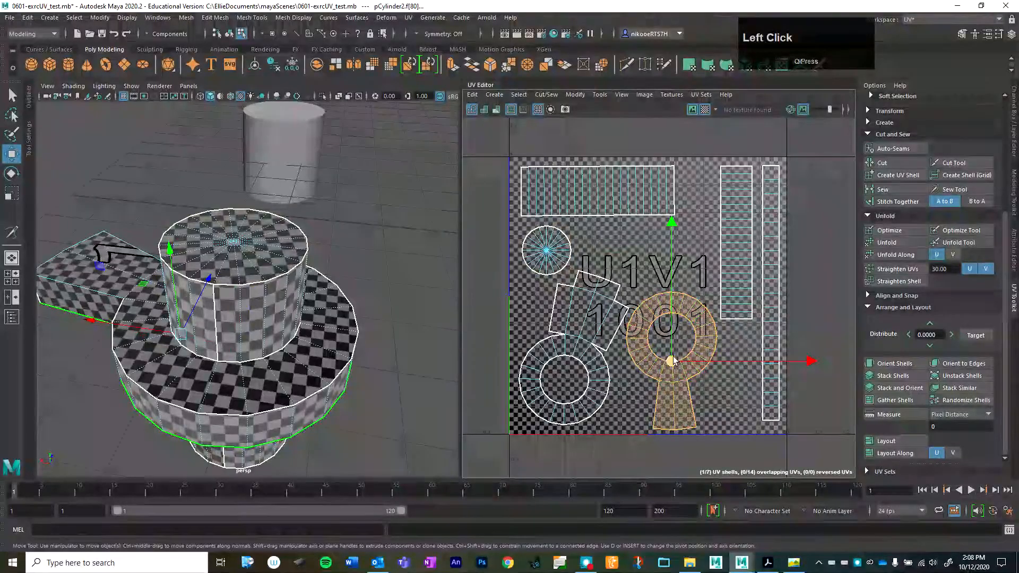
{"action": "left_click_drag", "start_coordinate": [672, 361], "coordinate": [662, 359]}
{"action": "left_click_drag", "start_coordinate": [650, 357], "coordinate": [646, 356]}
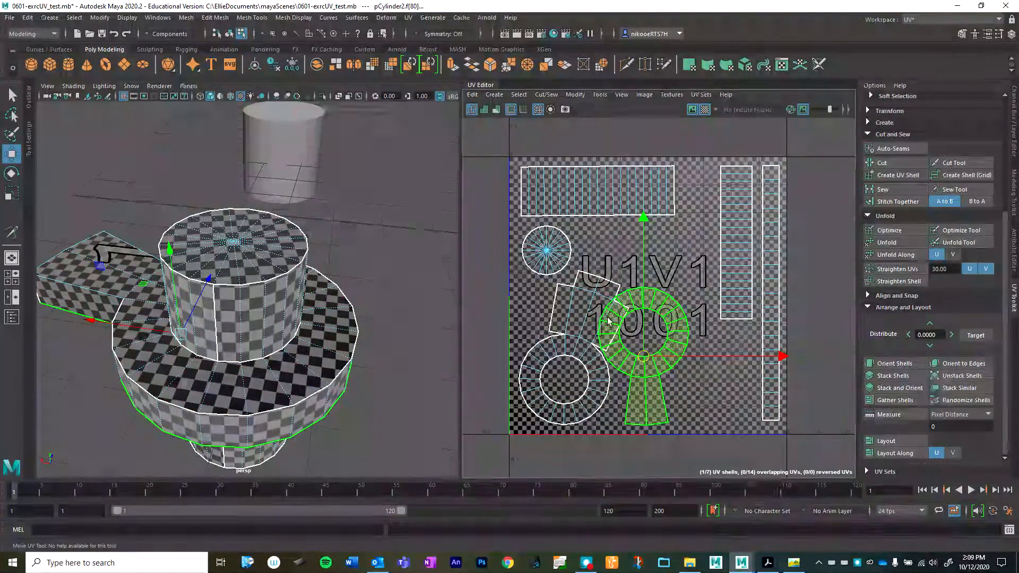
{"action": "left_click_drag", "start_coordinate": [645, 360], "coordinate": [674, 361]}
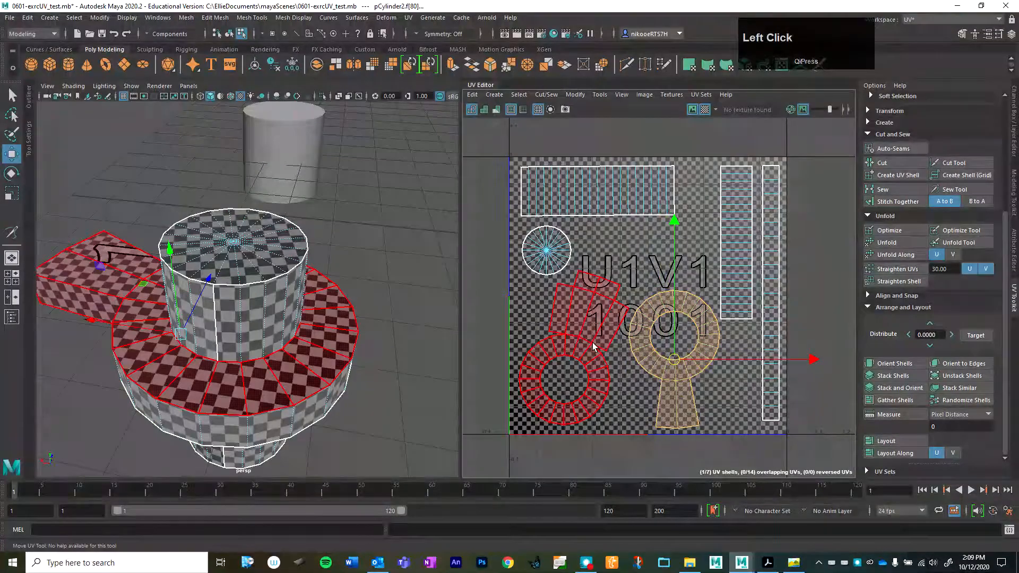
Rotate the topside ring-and-arm shell so its arm points straight down, and position it in the tile's lower left corner.
{"action": "left_click", "coordinate": [593, 346]}
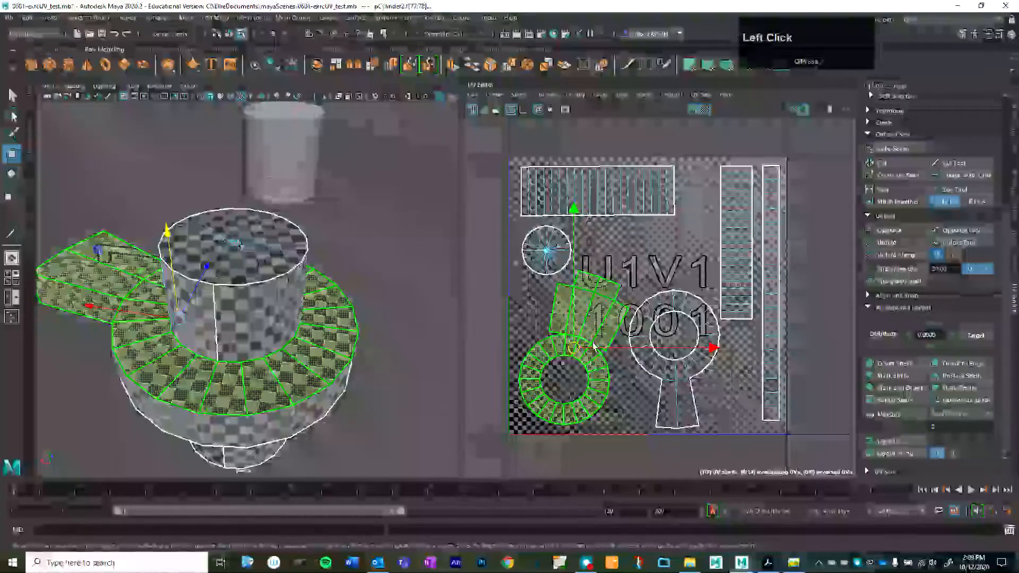
{"action": "key", "text": "e"}
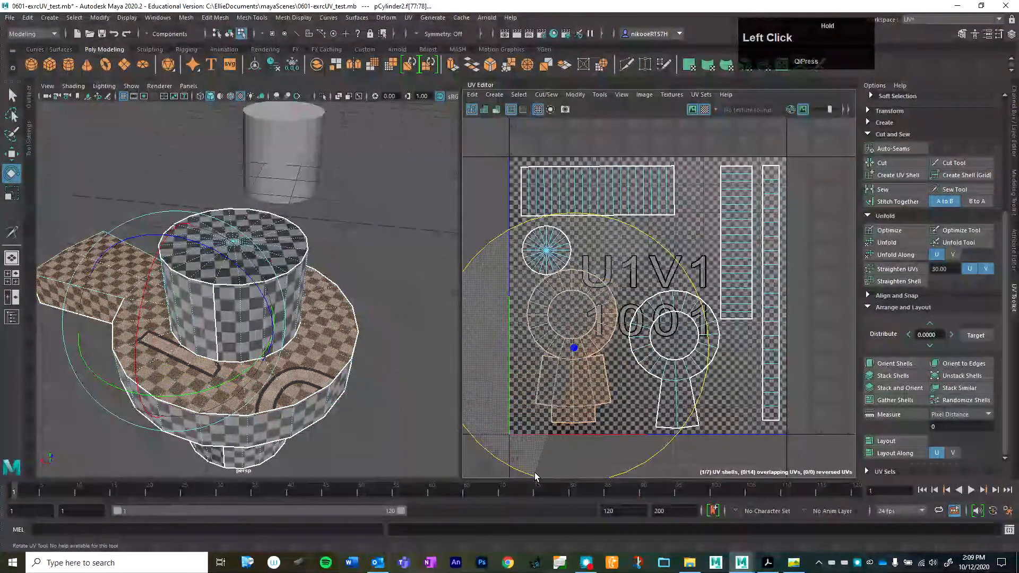
{"action": "left_click", "coordinate": [562, 255]}
{"action": "left_click", "coordinate": [567, 332]}
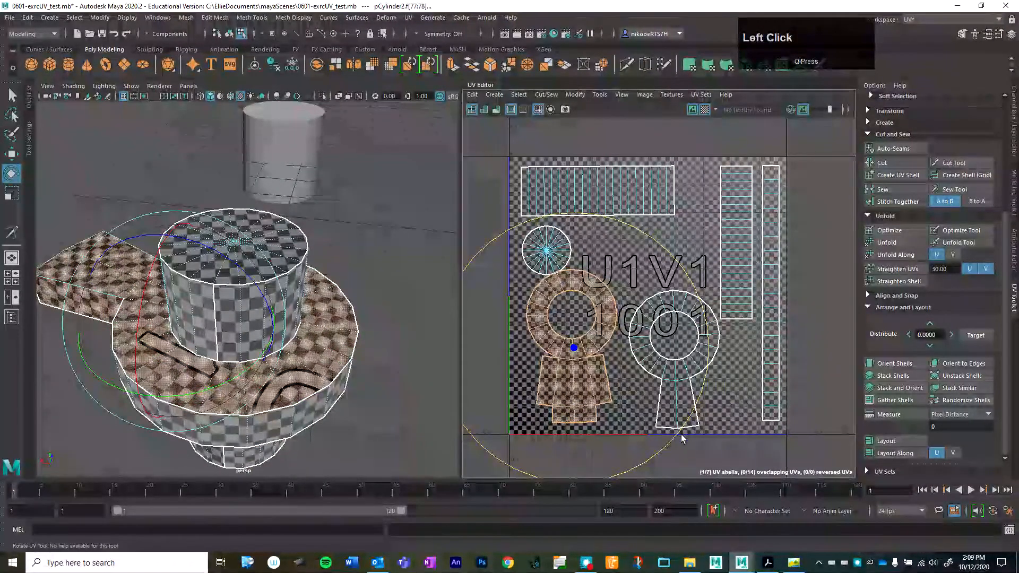
{"action": "key", "text": "w"}
{"action": "left_click_drag", "start_coordinate": [572, 349], "coordinate": [579, 355]}
Move the underside ring-and-arm shell up slightly so it sits beside the topside ring-and-arm shell.
{"action": "left_click", "coordinate": [682, 388]}
{"action": "left_click", "coordinate": [683, 388]}
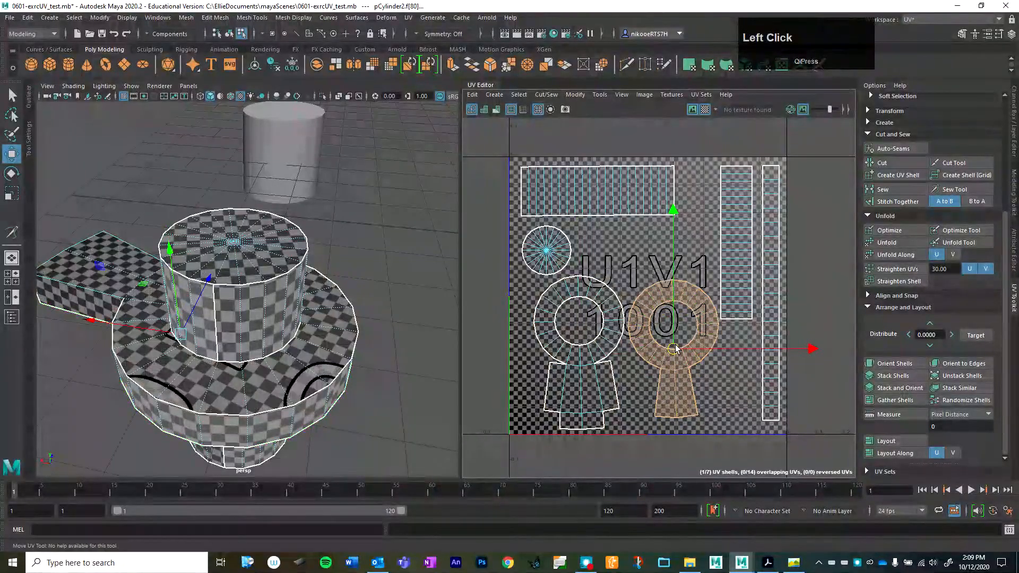
{"action": "left_click_drag", "start_coordinate": [676, 359], "coordinate": [675, 357]}
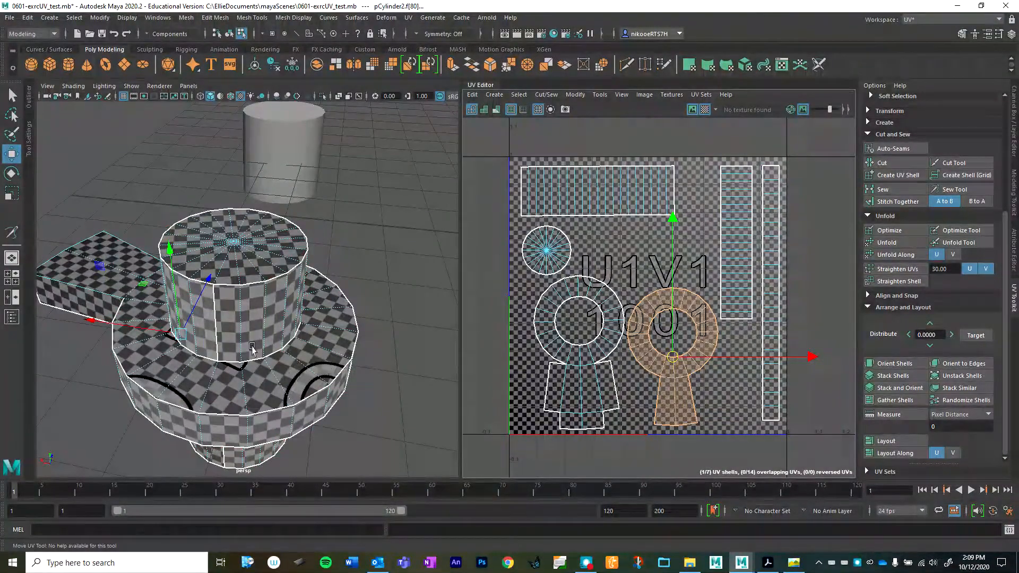
Examine the checker pattern on the model from all sides and compare it with the arranged UV shells.
{"action": "left_click_drag", "start_coordinate": [331, 296], "coordinate": [345, 254], "text": "alt"}
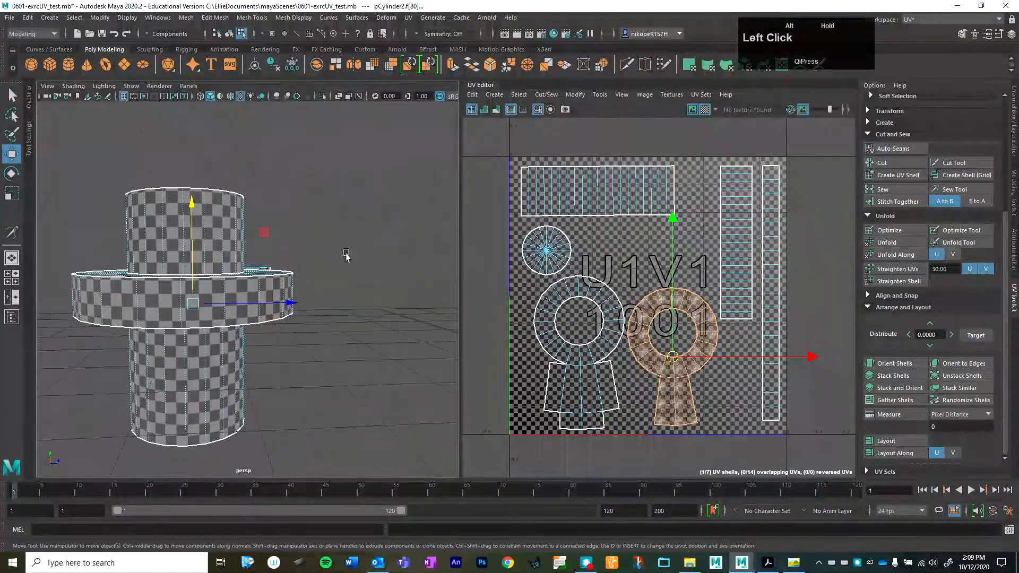
{"action": "left_click_drag", "start_coordinate": [267, 275], "coordinate": [213, 310], "text": "alt"}
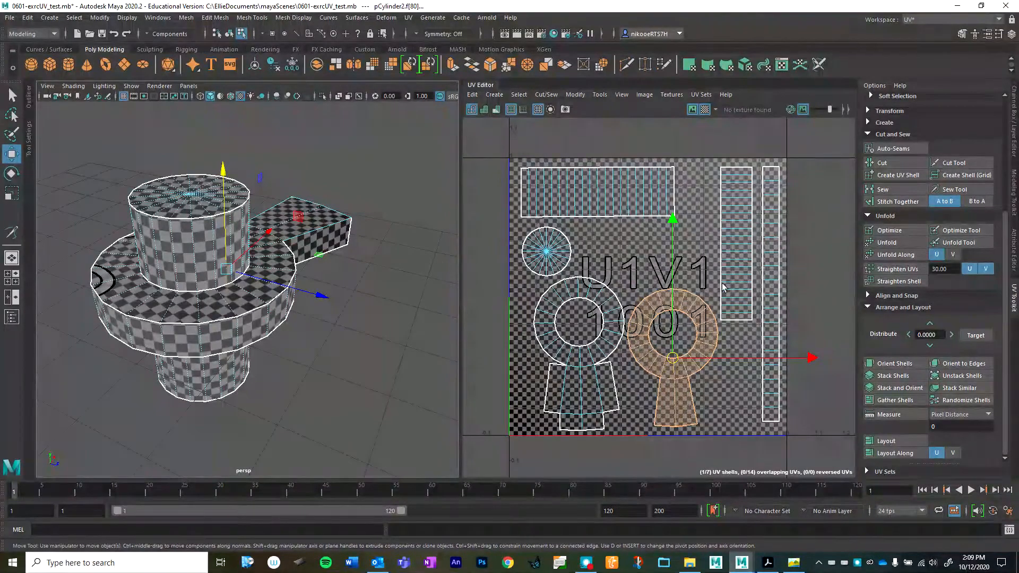
{"action": "left_click_drag", "start_coordinate": [353, 256], "coordinate": [398, 266], "text": "alt"}
{"action": "scroll", "coordinate": [334, 247], "scroll_direction": "up", "scroll_amount": 3, "text": "alt"}
{"action": "scroll", "coordinate": [223, 258], "scroll_direction": "down", "scroll_amount": 3, "text": "alt"}
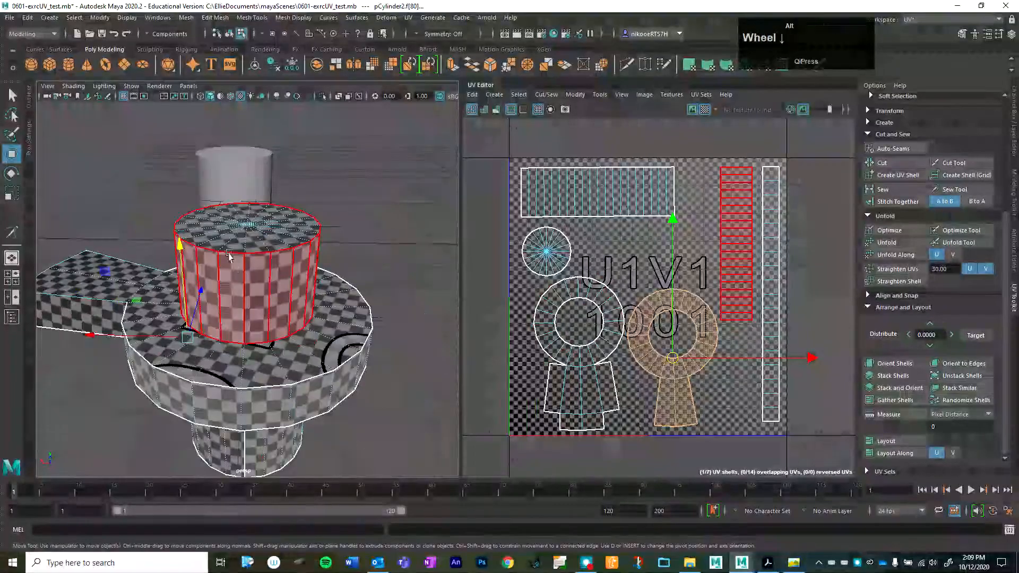
{"action": "left_click_drag", "start_coordinate": [223, 258], "coordinate": [292, 232], "text": "alt"}
{"action": "left_click", "coordinate": [705, 109]}
{"action": "left_click", "coordinate": [704, 110]}
{"action": "left_click_drag", "start_coordinate": [222, 228], "coordinate": [254, 210], "text": "alt"}
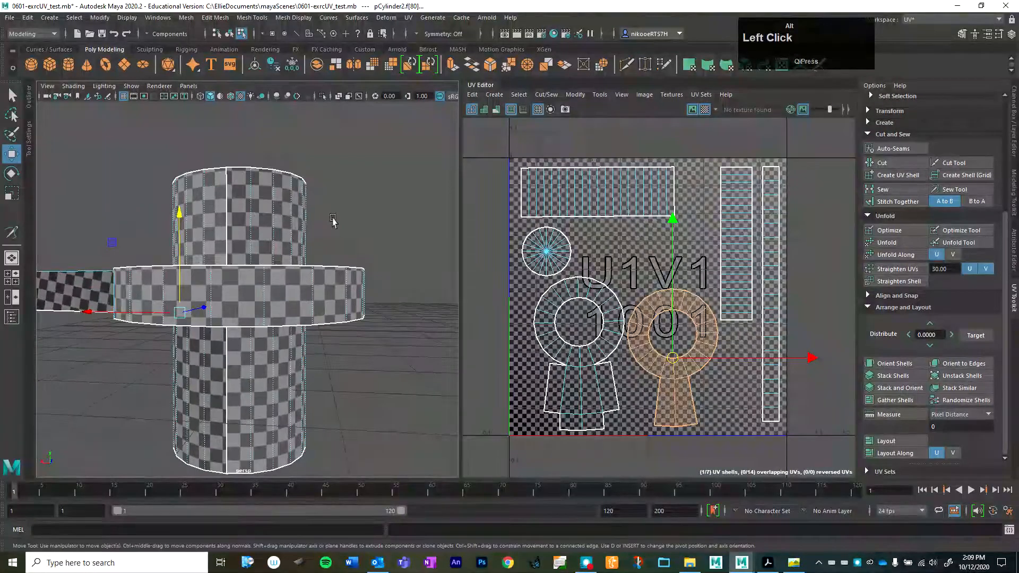
{"action": "left_click_drag", "start_coordinate": [243, 303], "coordinate": [353, 339], "text": "alt"}
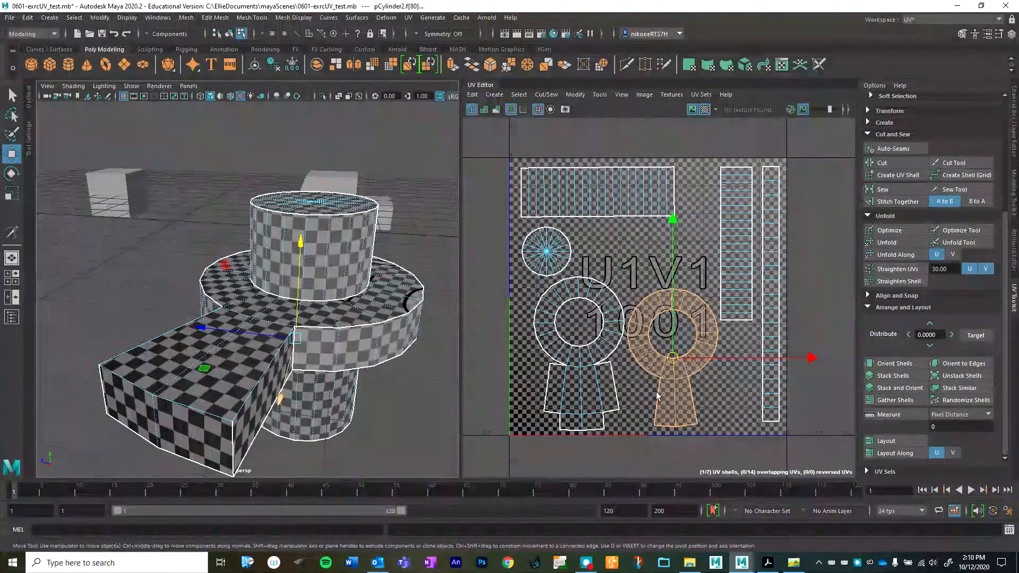
{"action": "left_click_drag", "start_coordinate": [345, 288], "coordinate": [304, 291], "text": "alt"}
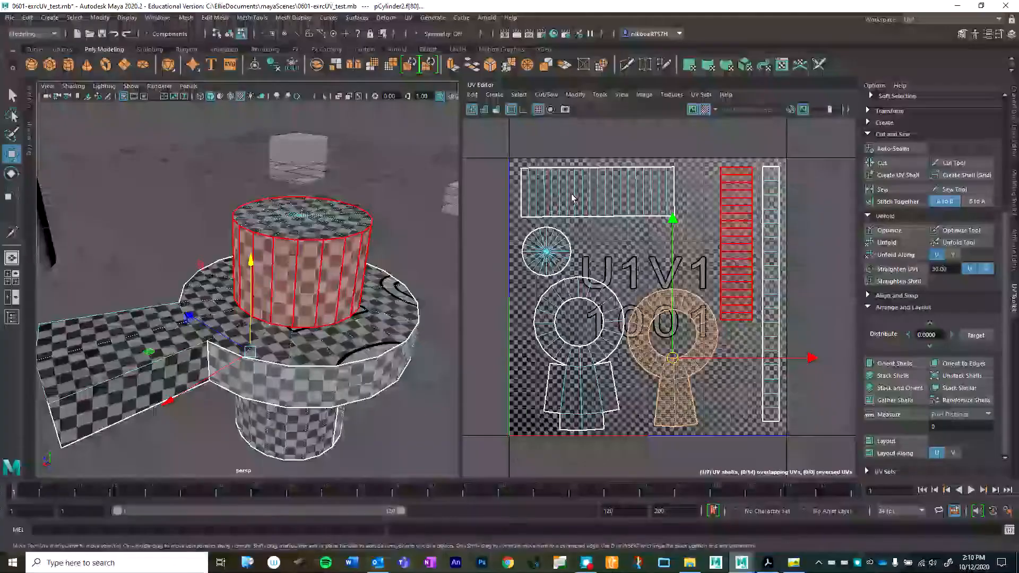
{"action": "left_click_drag", "start_coordinate": [260, 254], "coordinate": [268, 171], "text": "alt"}
Select the lower cylinder's bottom cap shell and view it on the model from below.
{"action": "left_click", "coordinate": [340, 305]}
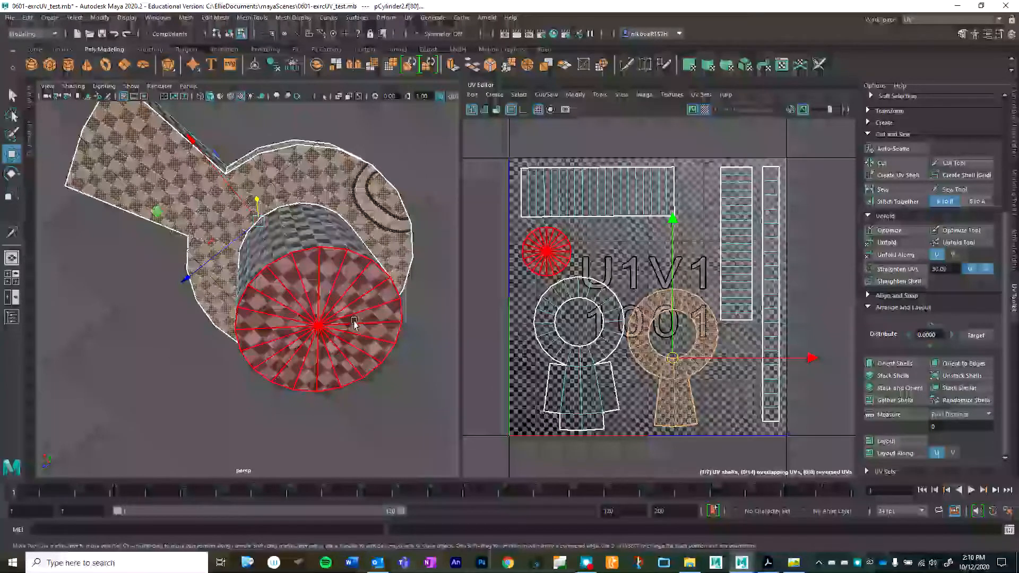
{"action": "left_click", "coordinate": [353, 323]}
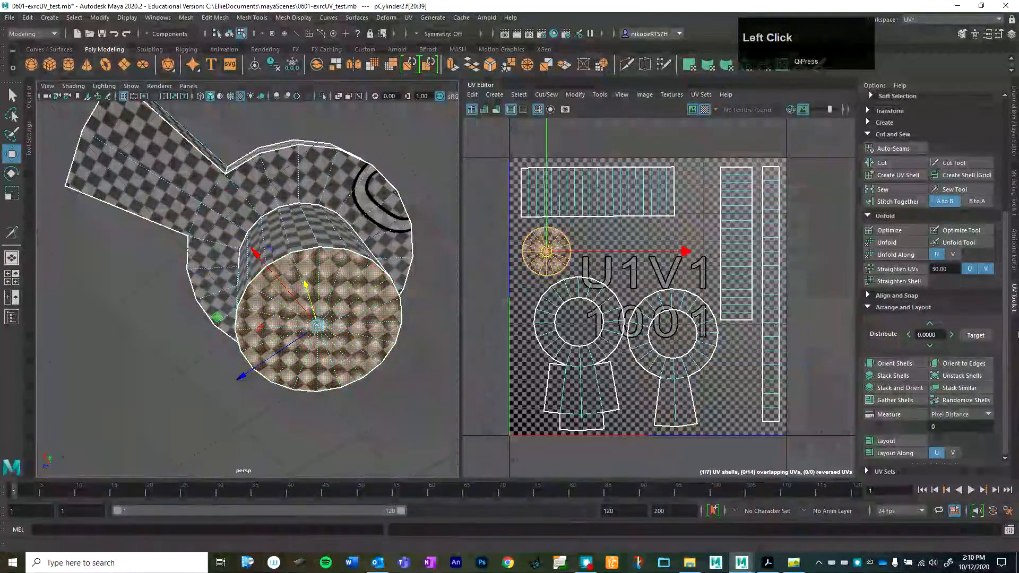
{"action": "left_click_drag", "start_coordinate": [335, 231], "coordinate": [350, 303], "text": "alt"}
{"action": "scroll", "coordinate": [403, 292], "scroll_direction": "down", "scroll_amount": 2}
{"action": "middle_click_drag", "start_coordinate": [310, 286], "coordinate": [342, 319], "text": "alt"}
{"action": "left_click_drag", "start_coordinate": [342, 319], "coordinate": [300, 304], "text": "alt"}
{"action": "middle_click_drag", "start_coordinate": [297, 335], "coordinate": [292, 290], "text": "alt"}
{"action": "left_click_drag", "start_coordinate": [284, 364], "coordinate": [278, 321], "text": "alt"}
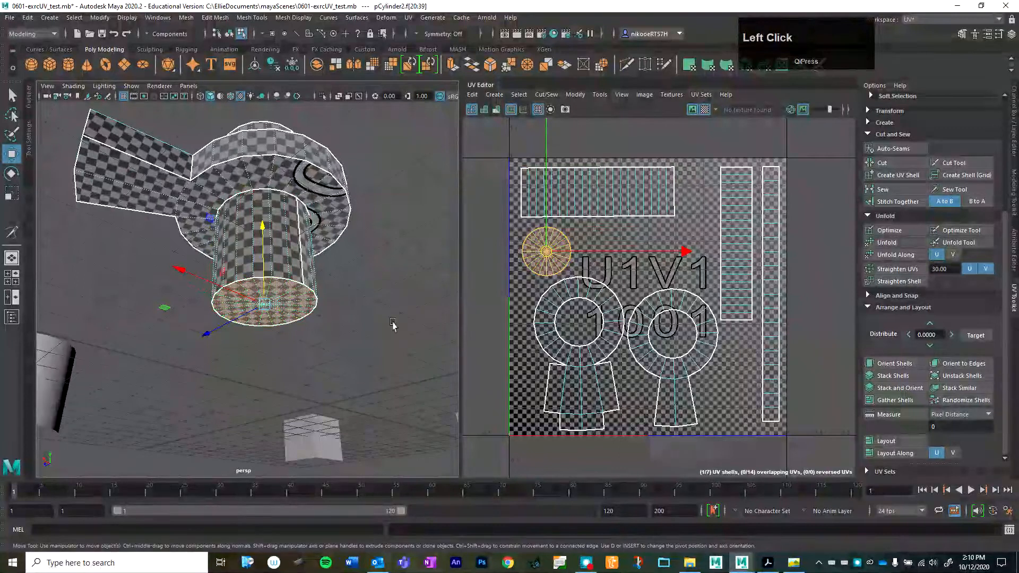
{"action": "left_click", "coordinate": [287, 293]}
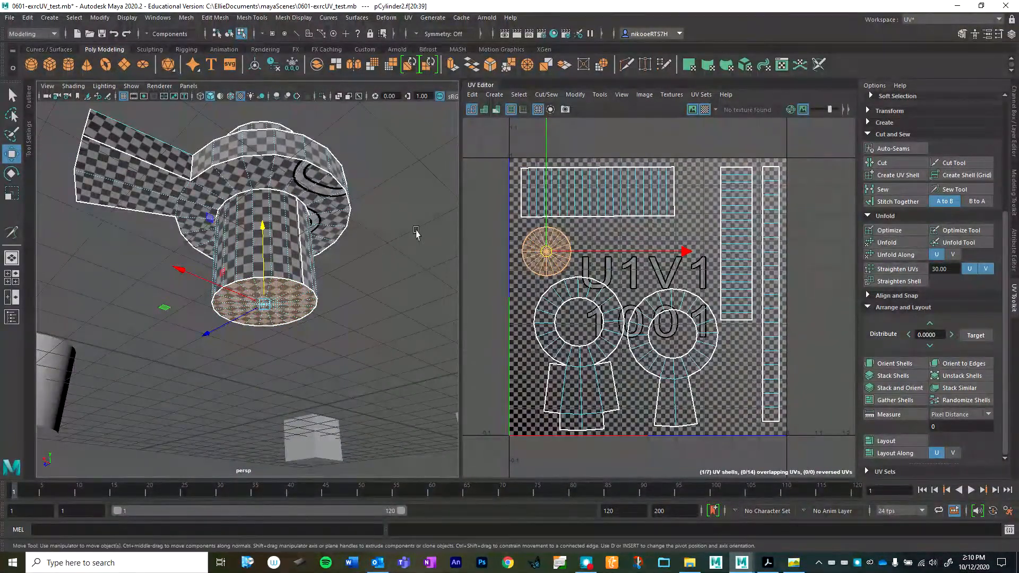
Apply a planar UV projection from the Y axis to the selected bottom cap.
{"action": "scroll", "coordinate": [923, 300], "scroll_direction": "up", "scroll_amount": 2}
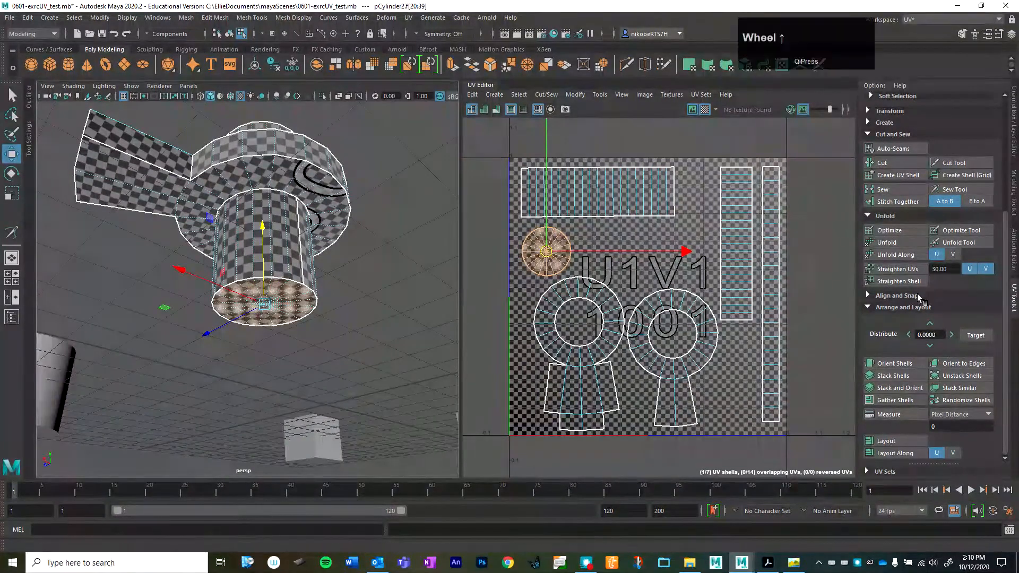
{"action": "left_click", "coordinate": [868, 187]}
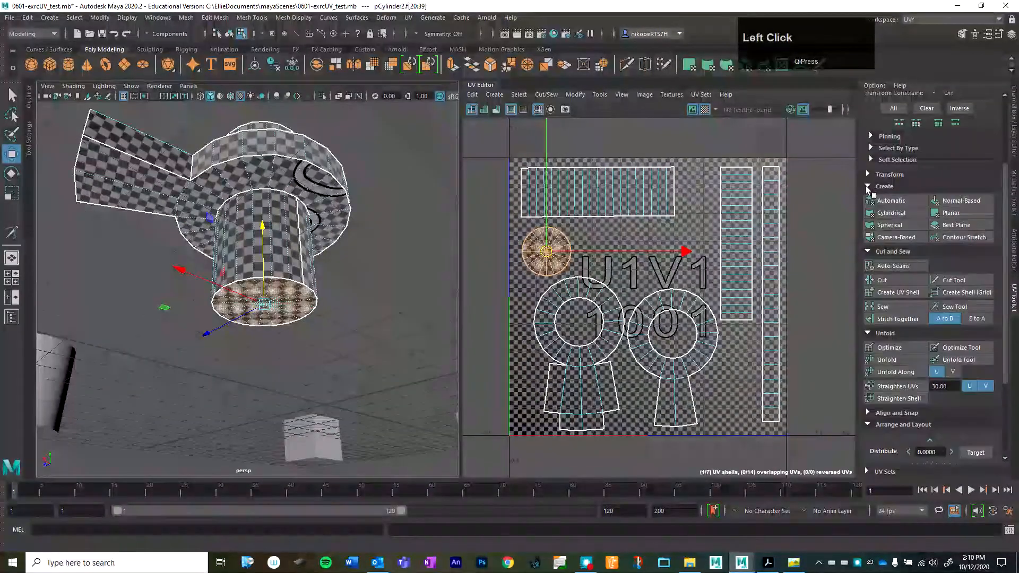
{"action": "left_click", "coordinate": [944, 212], "text": "shift"}
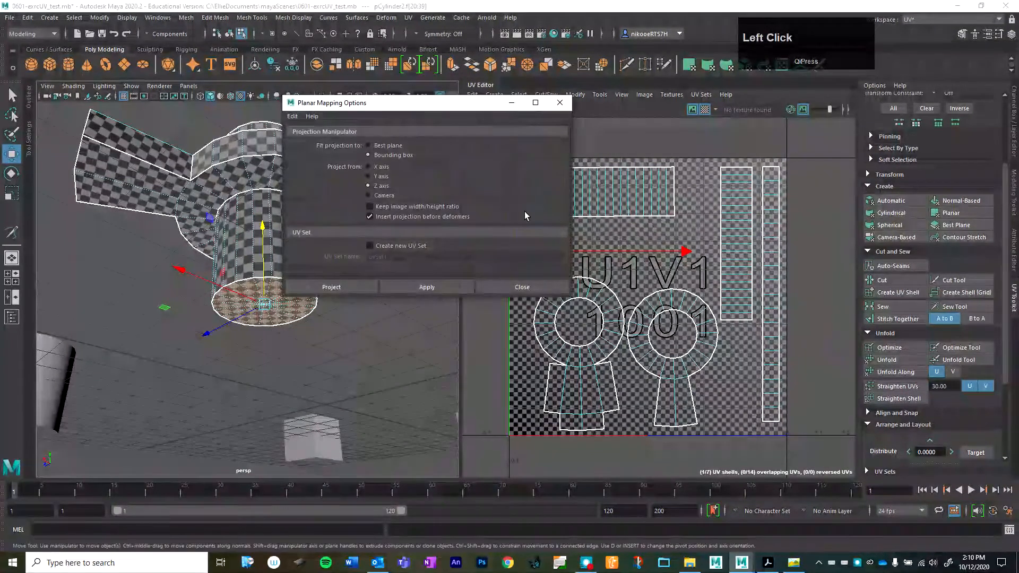
{"action": "left_click", "coordinate": [380, 177]}
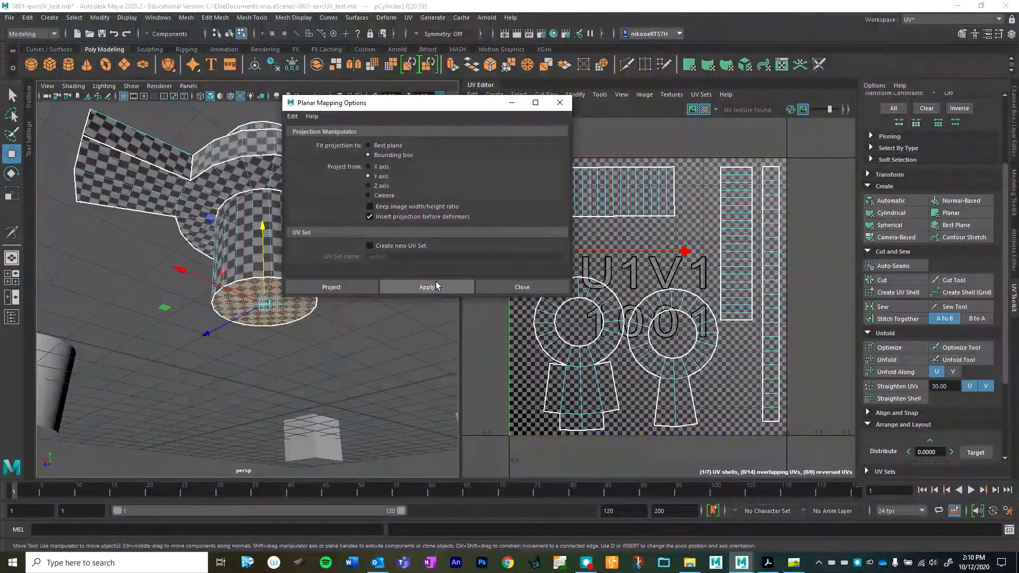
{"action": "left_click", "coordinate": [422, 289]}
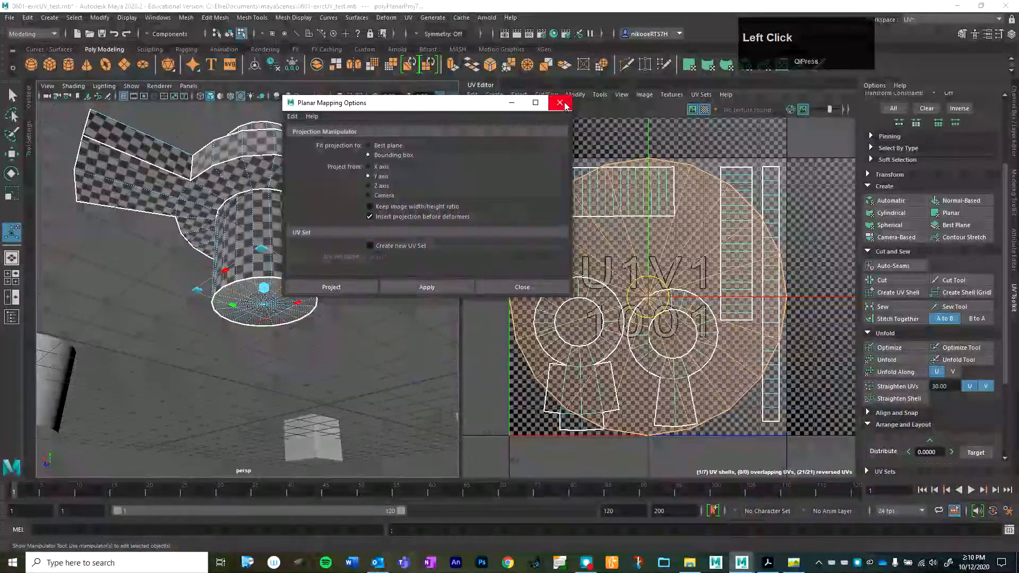
{"action": "left_click", "coordinate": [559, 103]}
Scale the projected bottom cap shell down uniformly toward the size of the other cap shell.
{"action": "key", "text": "r"}
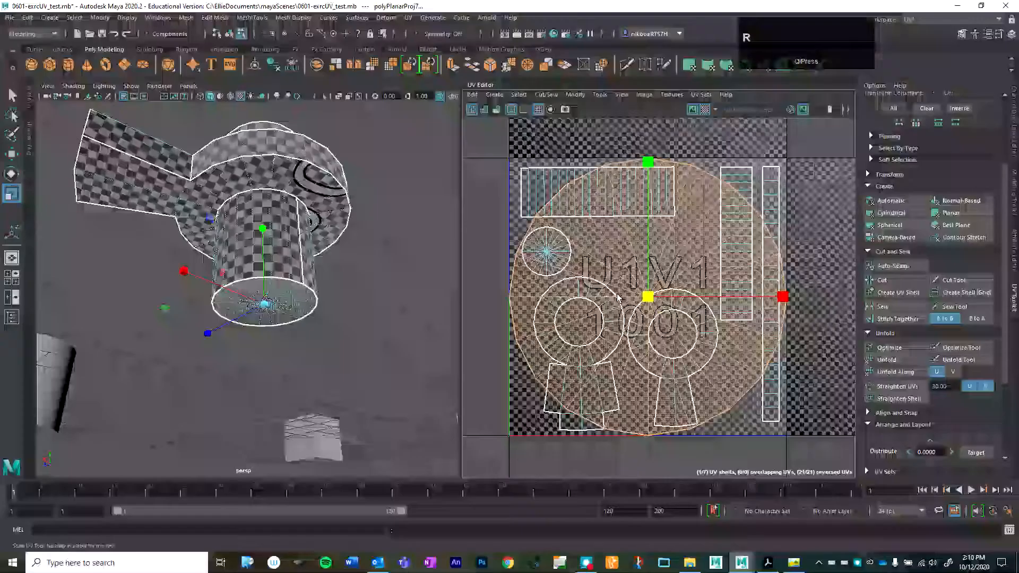
{"action": "left_click_drag", "start_coordinate": [648, 295], "coordinate": [539, 292]}
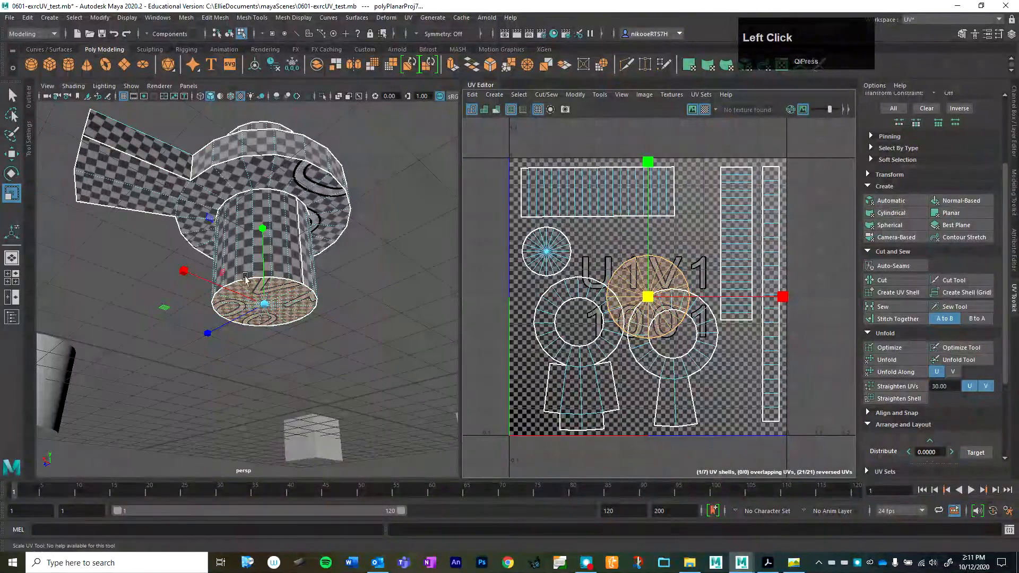
{"action": "left_click_drag", "start_coordinate": [245, 276], "coordinate": [274, 212], "text": "alt"}
{"action": "left_click_drag", "start_coordinate": [300, 285], "coordinate": [277, 385], "text": "alt"}
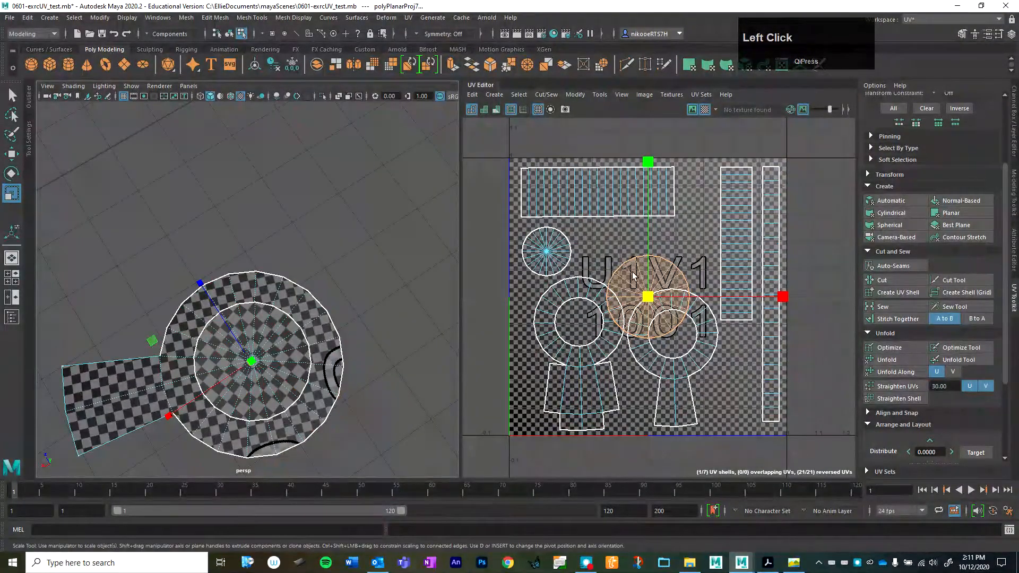
{"action": "left_click_drag", "start_coordinate": [647, 297], "coordinate": [596, 256]}
Move the bottom cap shell up next to the other cap shell and fine-tune its uniform scale.
{"action": "key", "text": "w"}
{"action": "key", "text": "r"}
{"action": "scroll", "coordinate": [596, 256], "scroll_direction": "down", "scroll_amount": 3}
{"action": "scroll", "coordinate": [596, 256], "scroll_direction": "up", "scroll_amount": 5}
{"action": "middle_click_drag", "start_coordinate": [645, 245], "coordinate": [689, 314]}
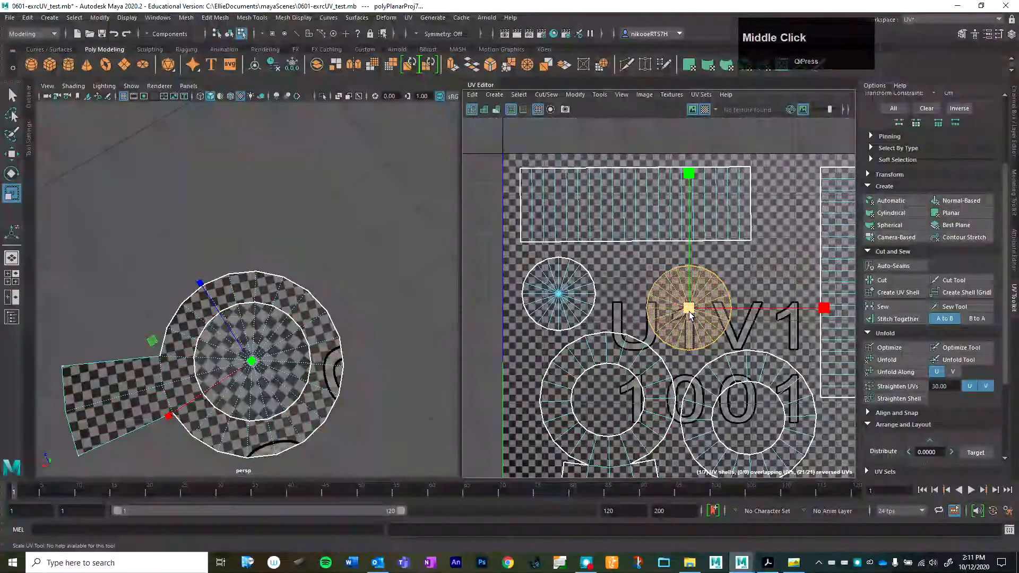
{"action": "left_click_drag", "start_coordinate": [689, 314], "coordinate": [569, 294]}
{"action": "key", "text": "w"}
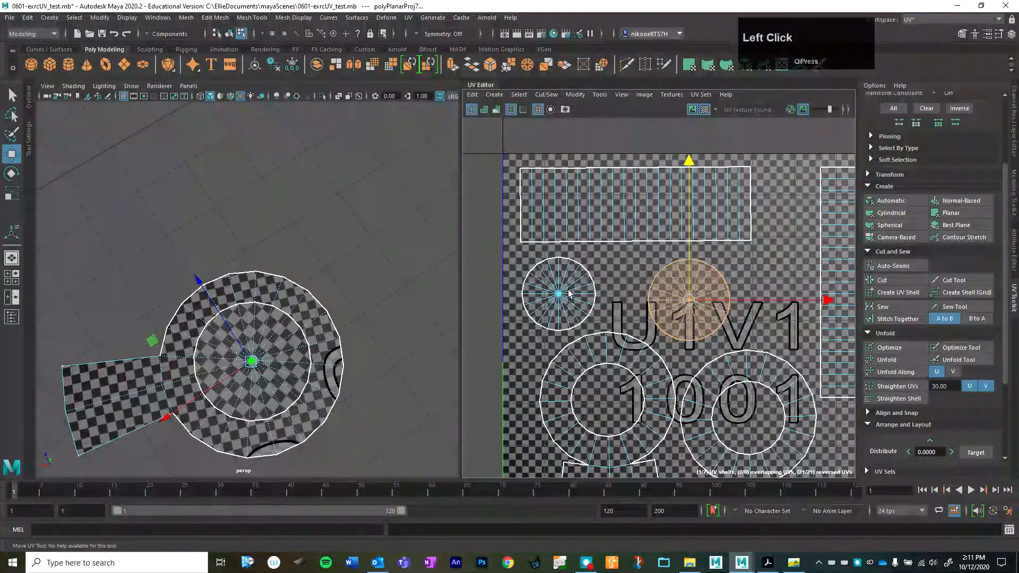
{"action": "left_click", "coordinate": [661, 332]}
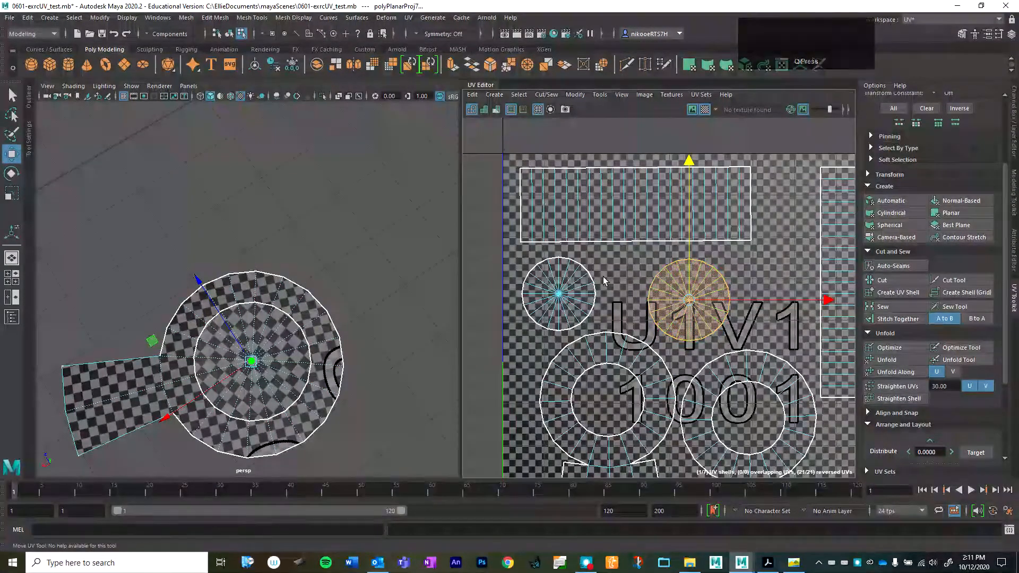
Expand the UV transform options and bring the texel density settings into view.
{"action": "scroll", "coordinate": [907, 400], "scroll_direction": "down", "scroll_amount": 5}
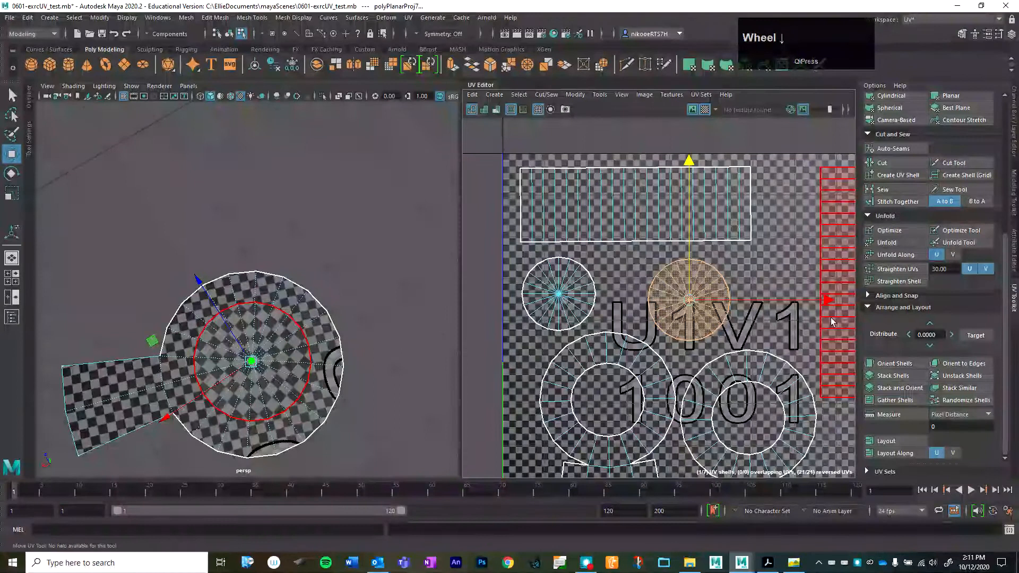
{"action": "scroll", "coordinate": [871, 266], "scroll_direction": "up", "scroll_amount": 4}
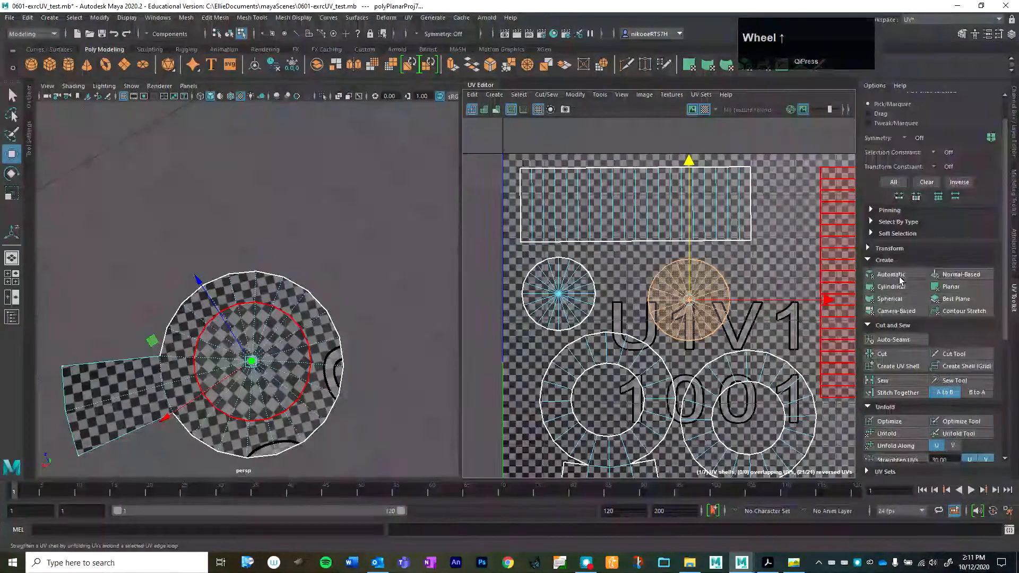
{"action": "left_click", "coordinate": [869, 249]}
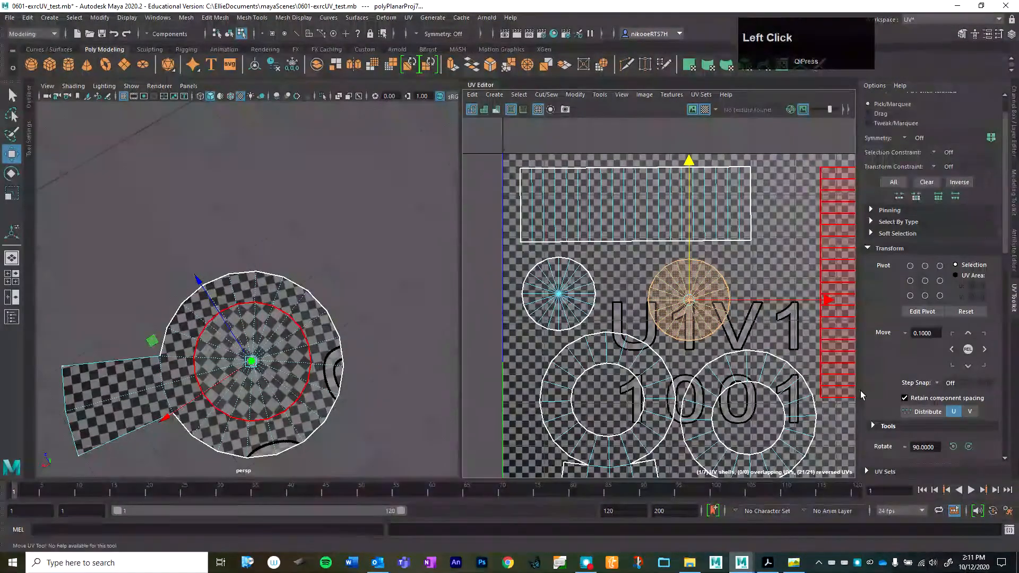
{"action": "scroll", "coordinate": [944, 378], "scroll_direction": "down", "scroll_amount": 3}
{"action": "scroll", "coordinate": [902, 409], "scroll_direction": "down", "scroll_amount": 3}
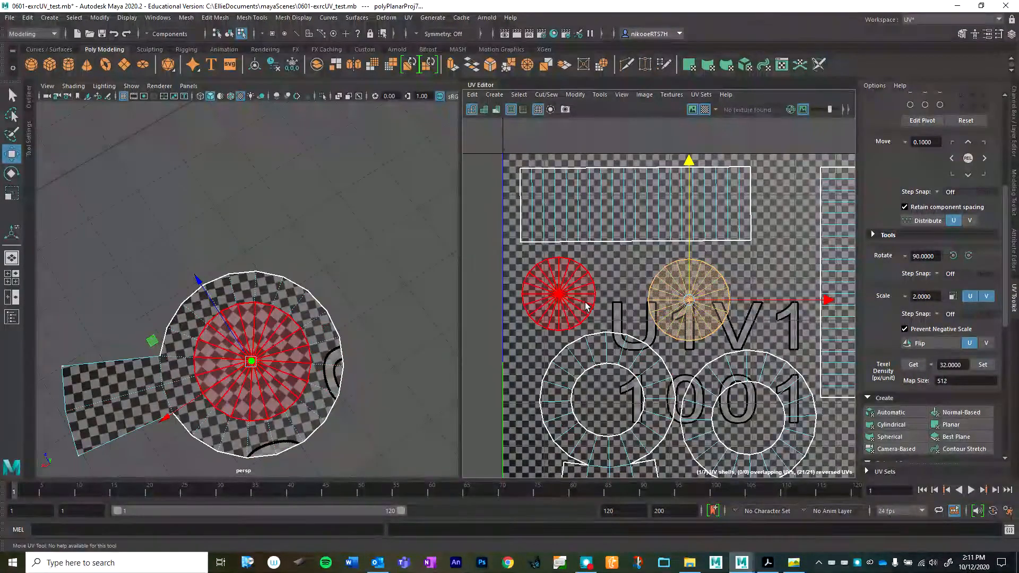
{"action": "left_click", "coordinate": [557, 267]}
{"action": "left_click", "coordinate": [586, 419]}
{"action": "left_click", "coordinate": [782, 368]}
{"action": "left_click", "coordinate": [822, 333]}
{"action": "left_click", "coordinate": [732, 212]}
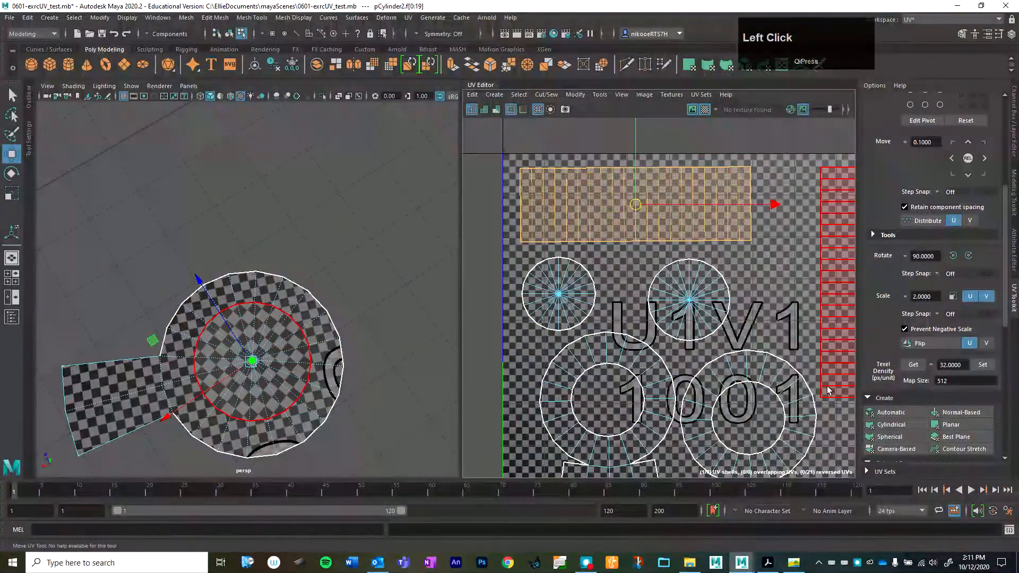
Get the texel density of the other, correctly scaled cap shell as the reference value.
{"action": "left_click", "coordinate": [557, 294]}
{"action": "left_click", "coordinate": [552, 332]}
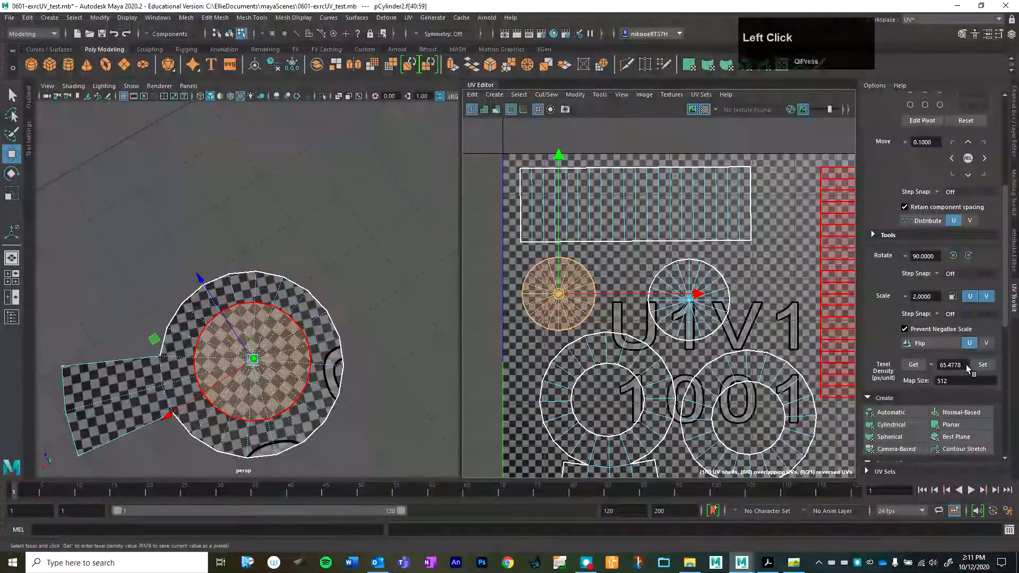
{"action": "left_click", "coordinate": [564, 311]}
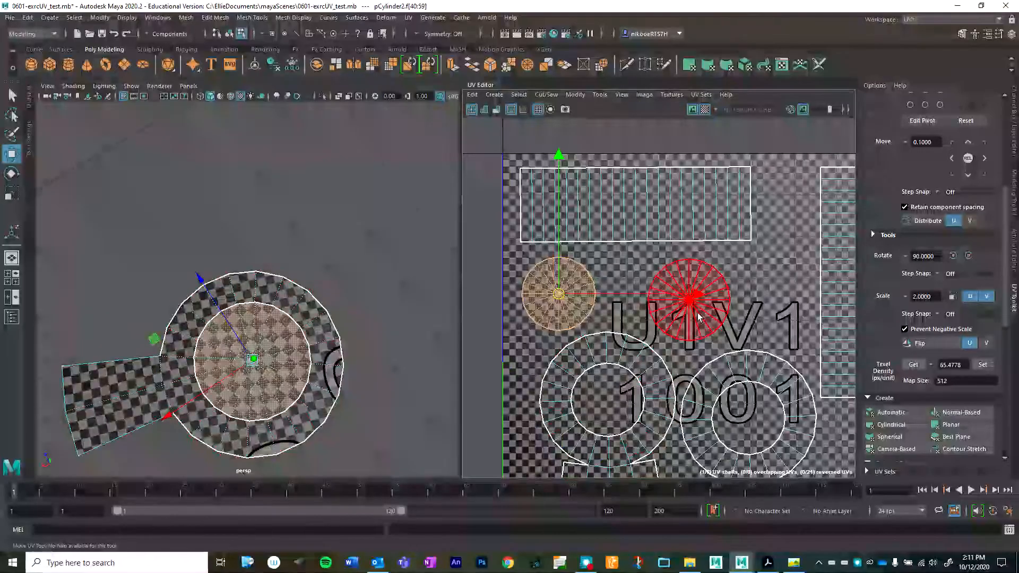
Enlarge the reprojected bottom cap shell freely and set its texel density to 65.4778 with a map size of 512.
{"action": "left_click", "coordinate": [693, 308]}
{"action": "key", "text": "r"}
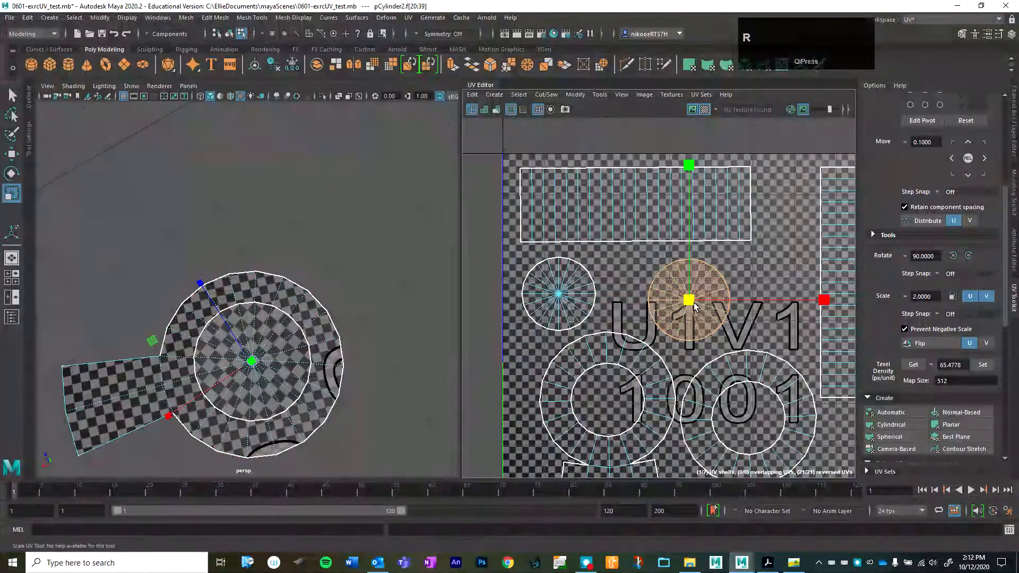
{"action": "left_click_drag", "start_coordinate": [690, 305], "coordinate": [718, 293]}
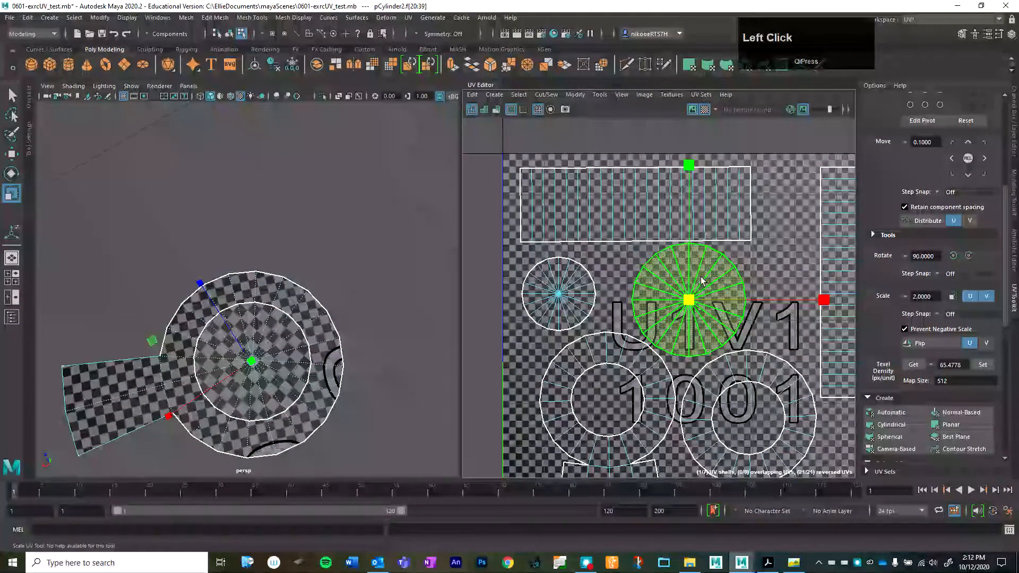
{"action": "left_click", "coordinate": [982, 365]}
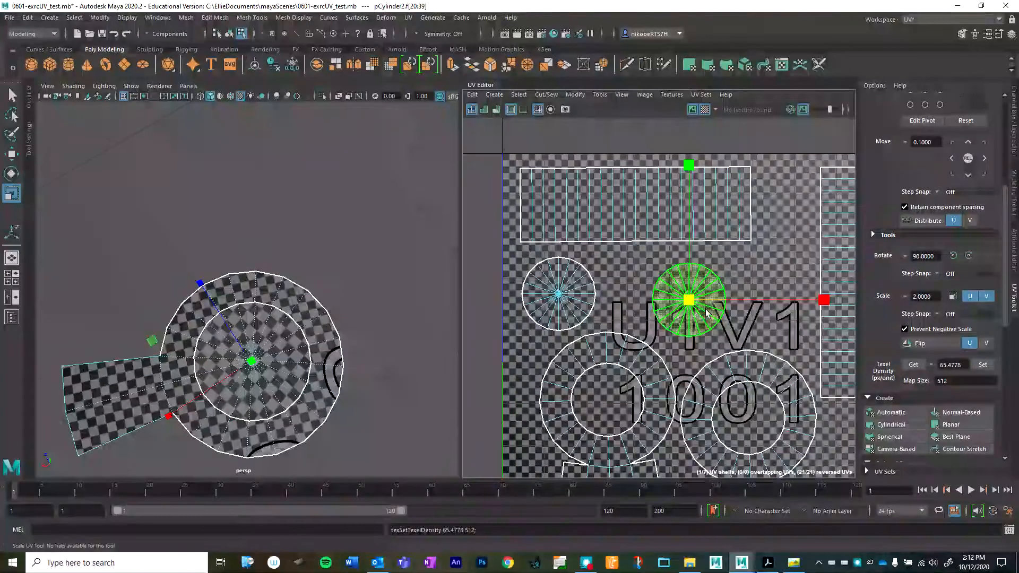
{"action": "key", "text": "e"}
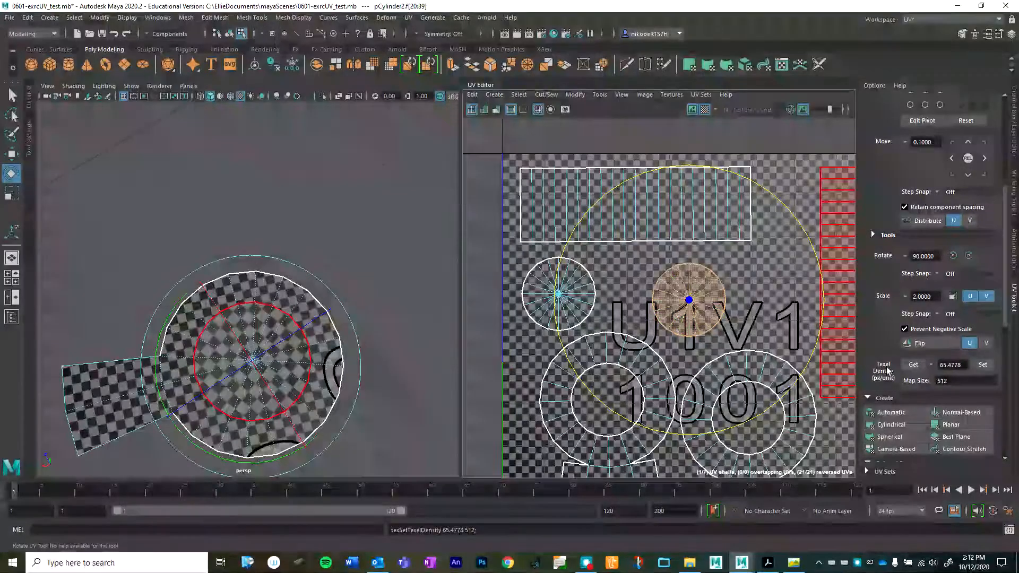
{"action": "key", "text": "w"}
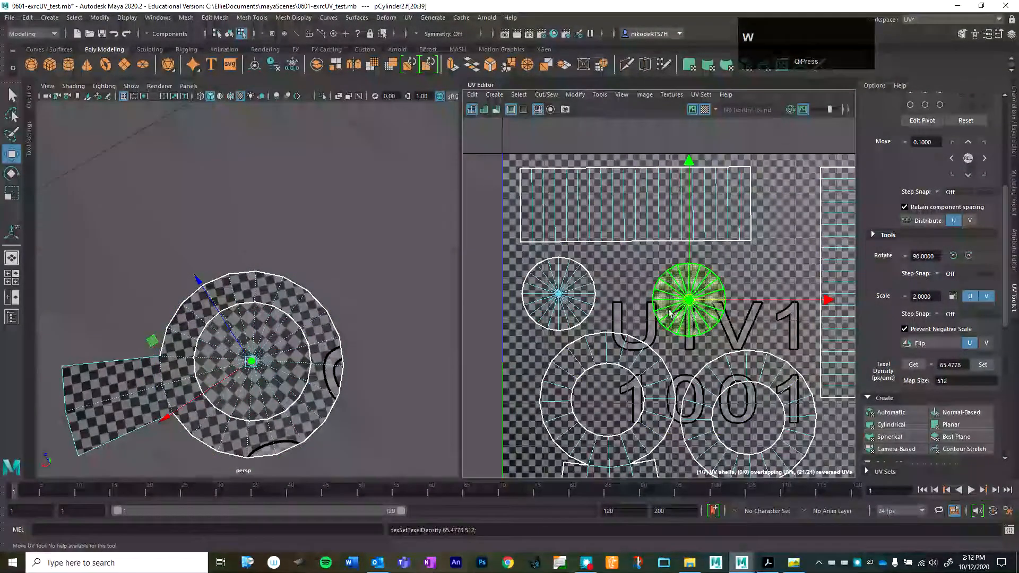
Select both cap shells together and stack them with Stack Similar.
{"action": "left_click_drag", "start_coordinate": [241, 319], "coordinate": [286, 239], "text": "alt"}
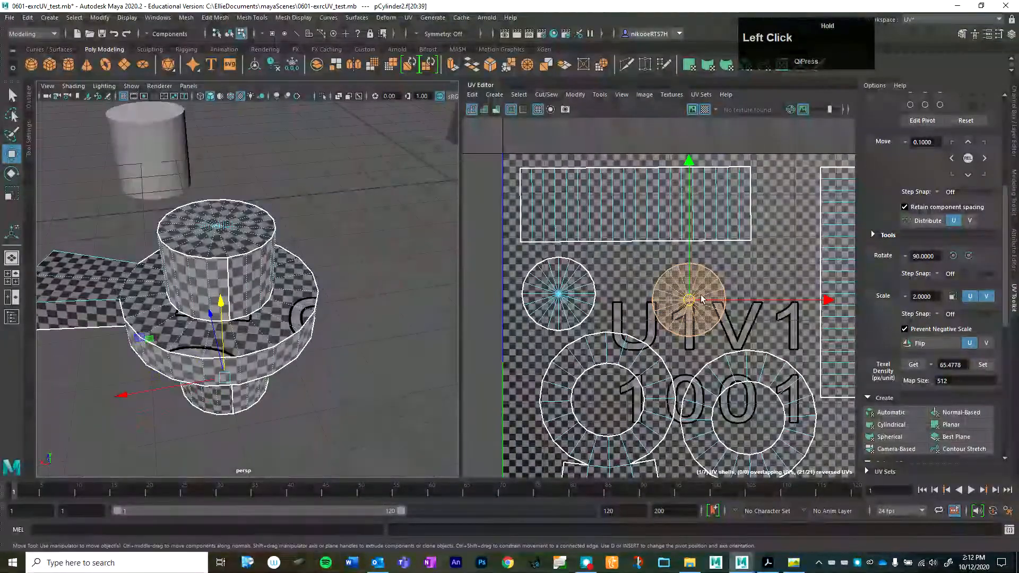
{"action": "left_click", "coordinate": [575, 281], "text": "shift"}
{"action": "scroll", "coordinate": [956, 438], "scroll_direction": "down", "scroll_amount": 5}
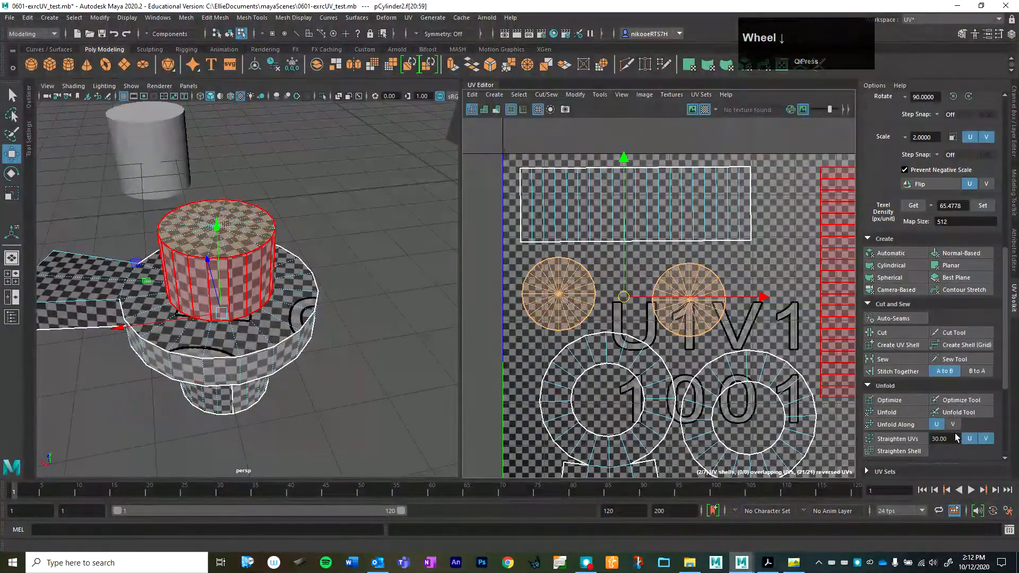
{"action": "scroll", "coordinate": [955, 432], "scroll_direction": "down", "scroll_amount": 4}
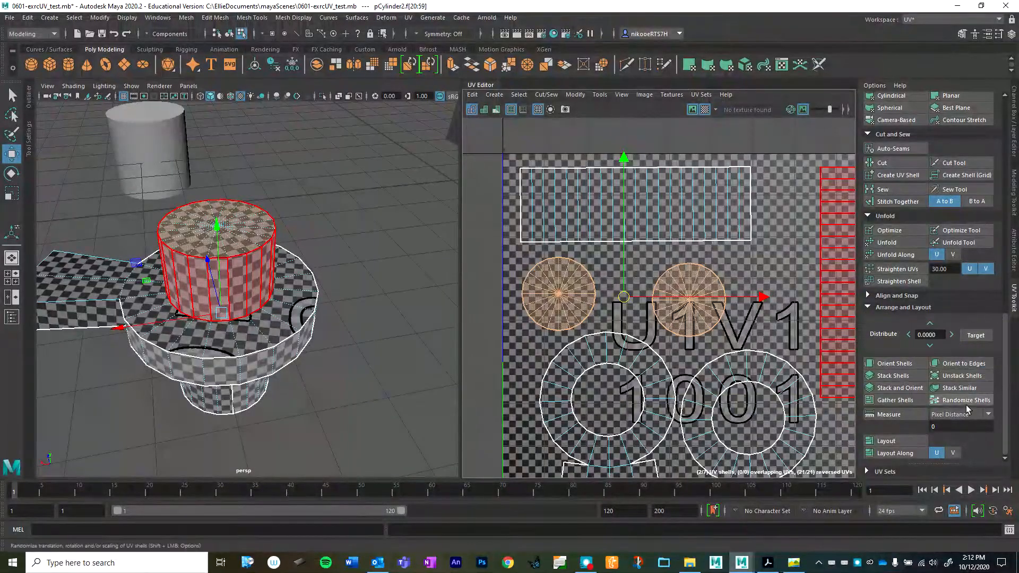
{"action": "left_click", "coordinate": [963, 390]}
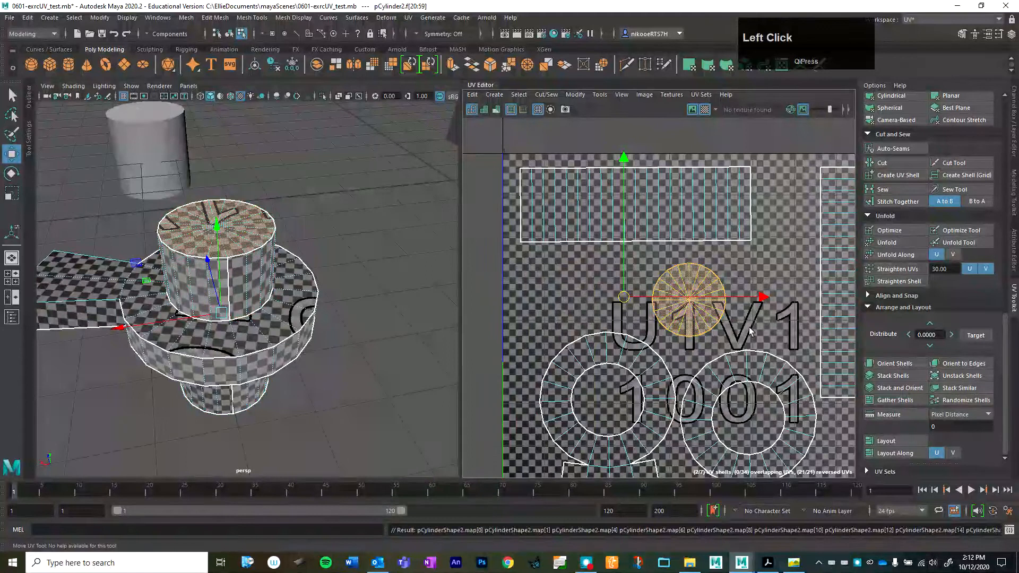
Move the stacked cap shells toward the U1V1 tile's left edge, below the wide rectangular shell.
{"action": "left_click", "coordinate": [682, 307]}
{"action": "left_click", "coordinate": [668, 322]}
{"action": "left_click_drag", "start_coordinate": [689, 303], "coordinate": [553, 298]}
{"action": "scroll", "coordinate": [674, 357], "scroll_direction": "down", "scroll_amount": 3}
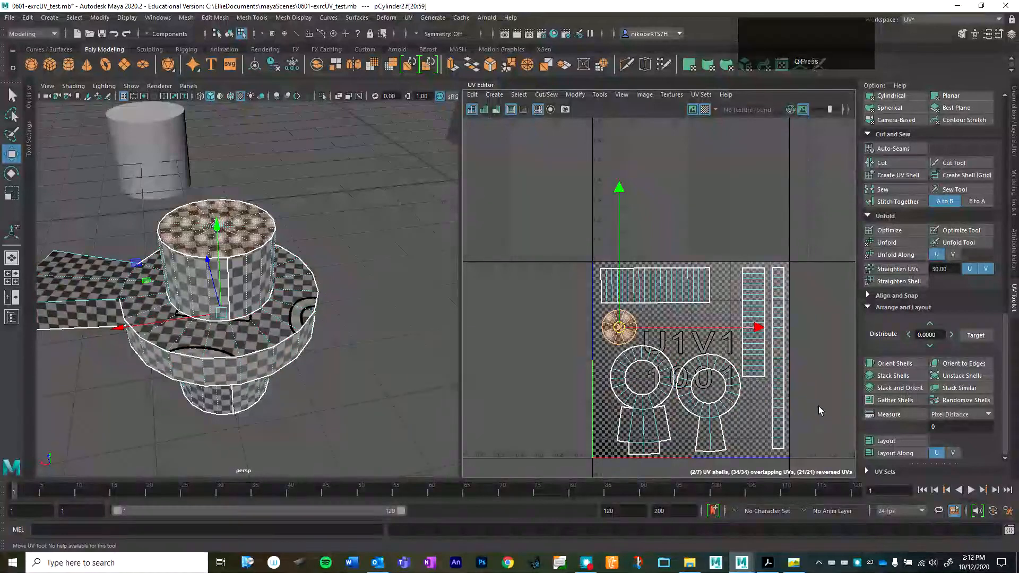
{"action": "scroll", "coordinate": [260, 272], "scroll_direction": "down", "scroll_amount": 3}
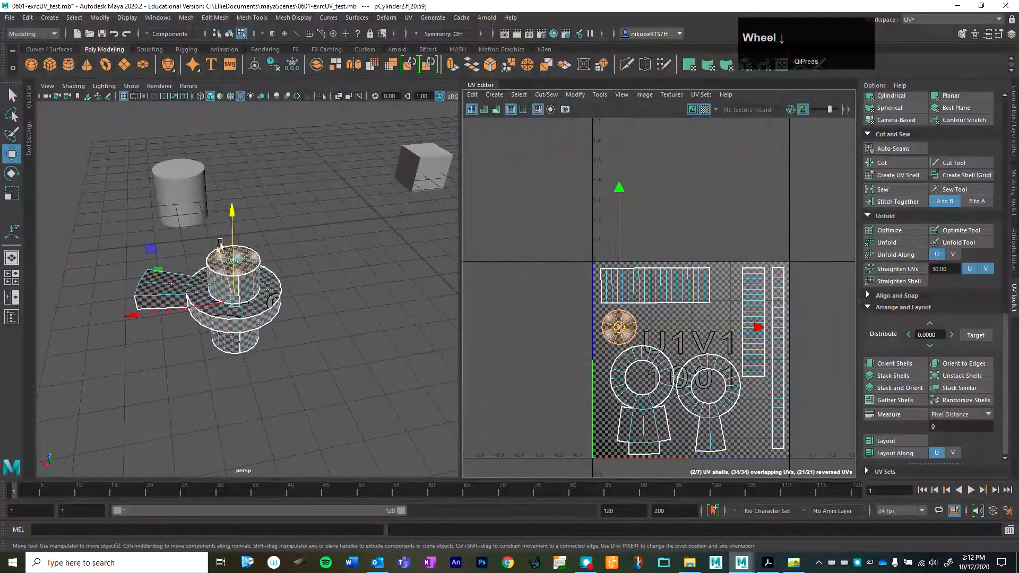